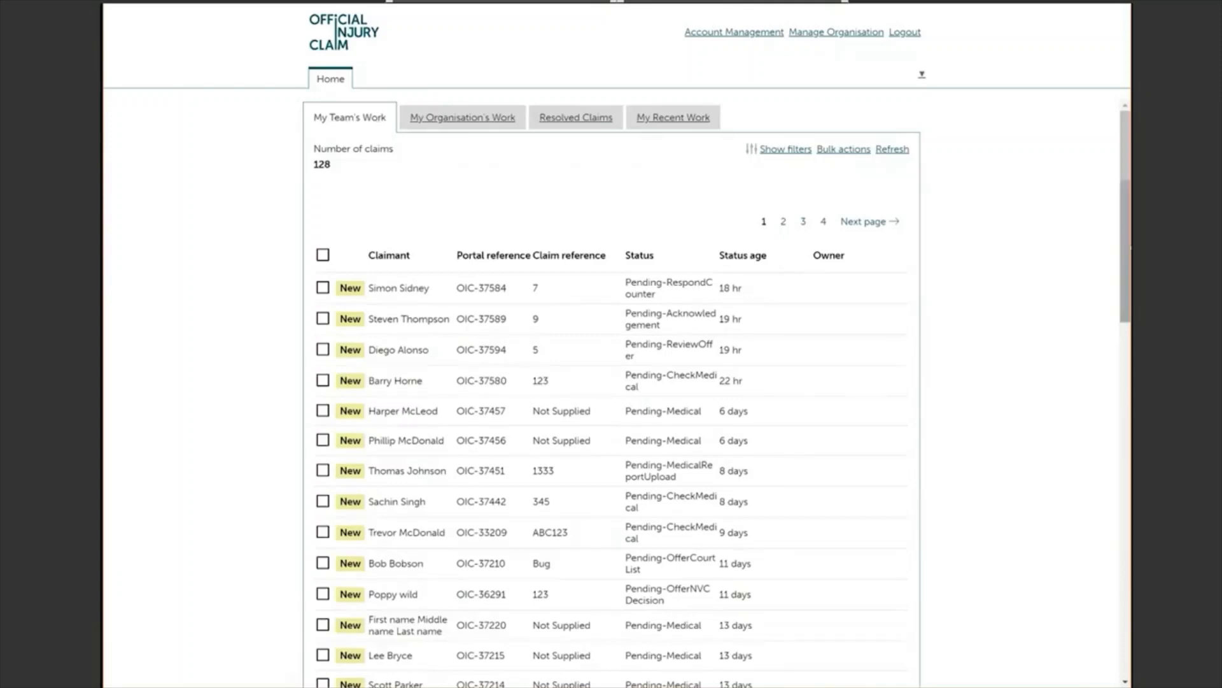
# Step: Browse the organisation-wide, resolved and recently opened claims lists, then return to the team's list
pyautogui.moveTo(1125, 239)
pyautogui.mouseDown()
pyautogui.moveTo(1125, 358)
pyautogui.moveTo(1125, 235)
pyautogui.mouseUp()
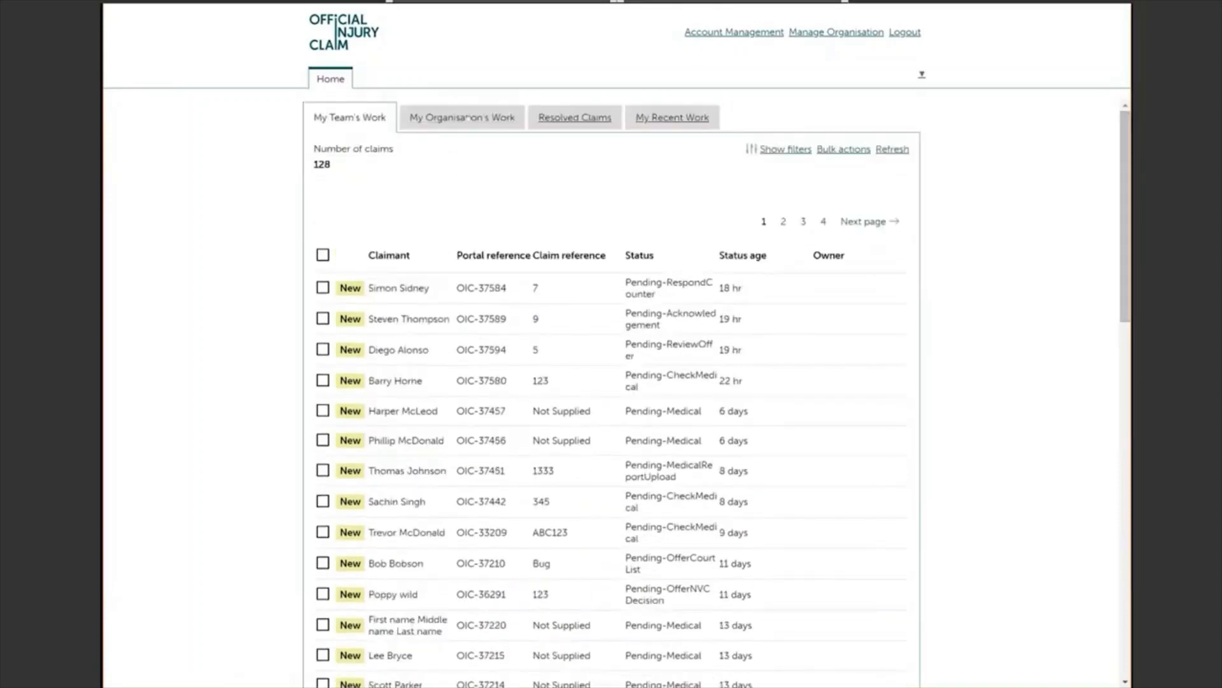
pyautogui.click(467, 117)
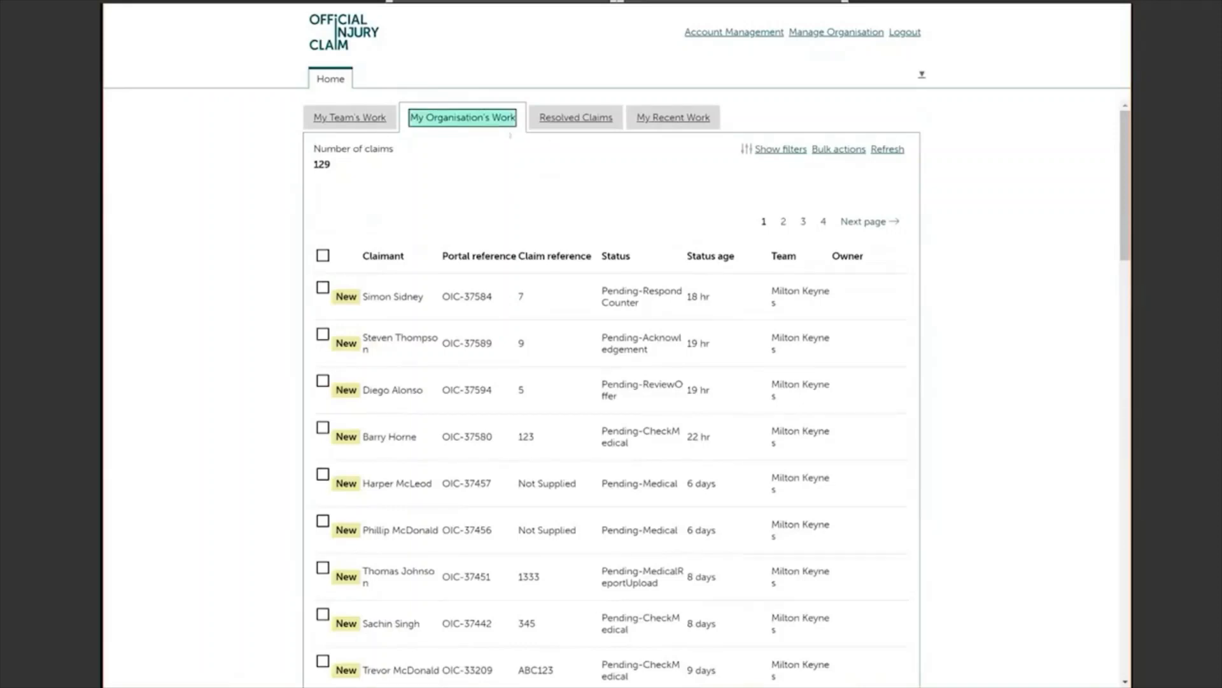
pyautogui.click(567, 118)
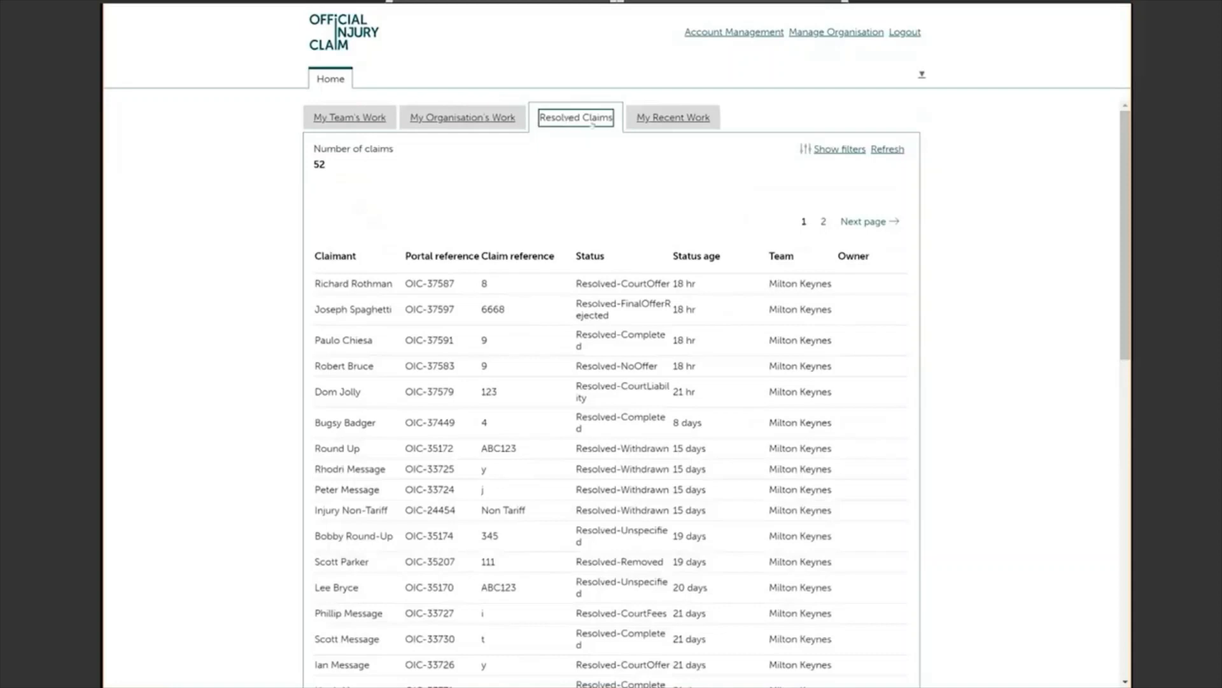
pyautogui.click(673, 118)
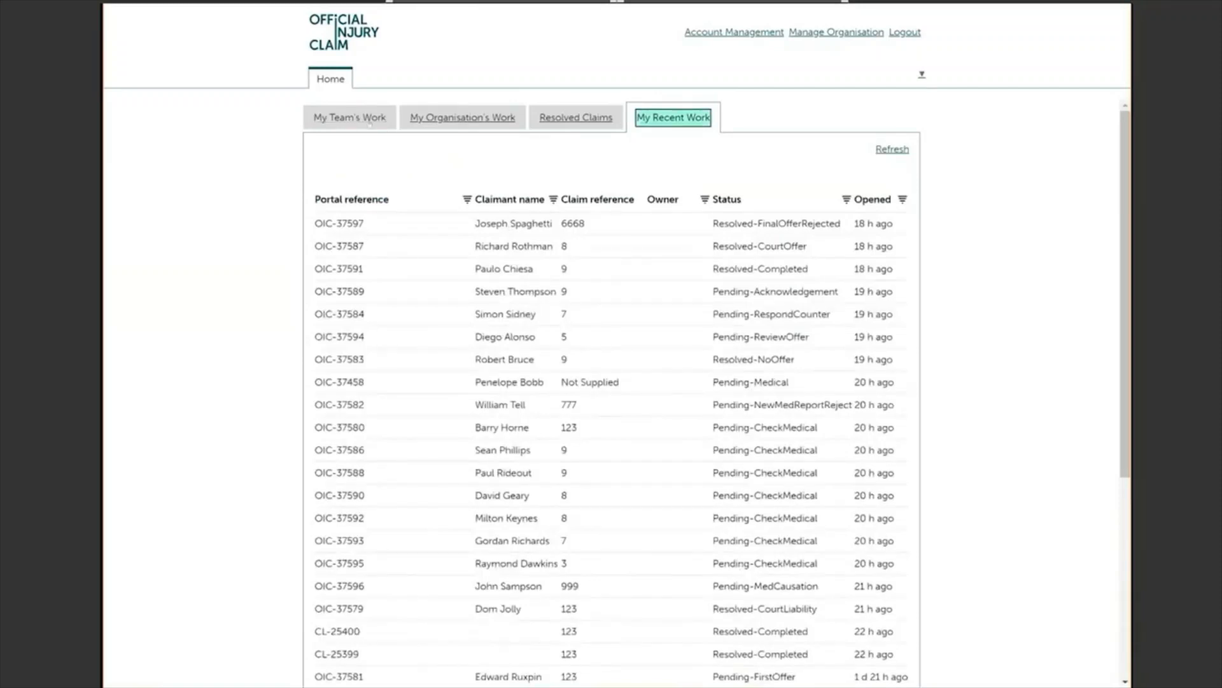
pyautogui.click(380, 123)
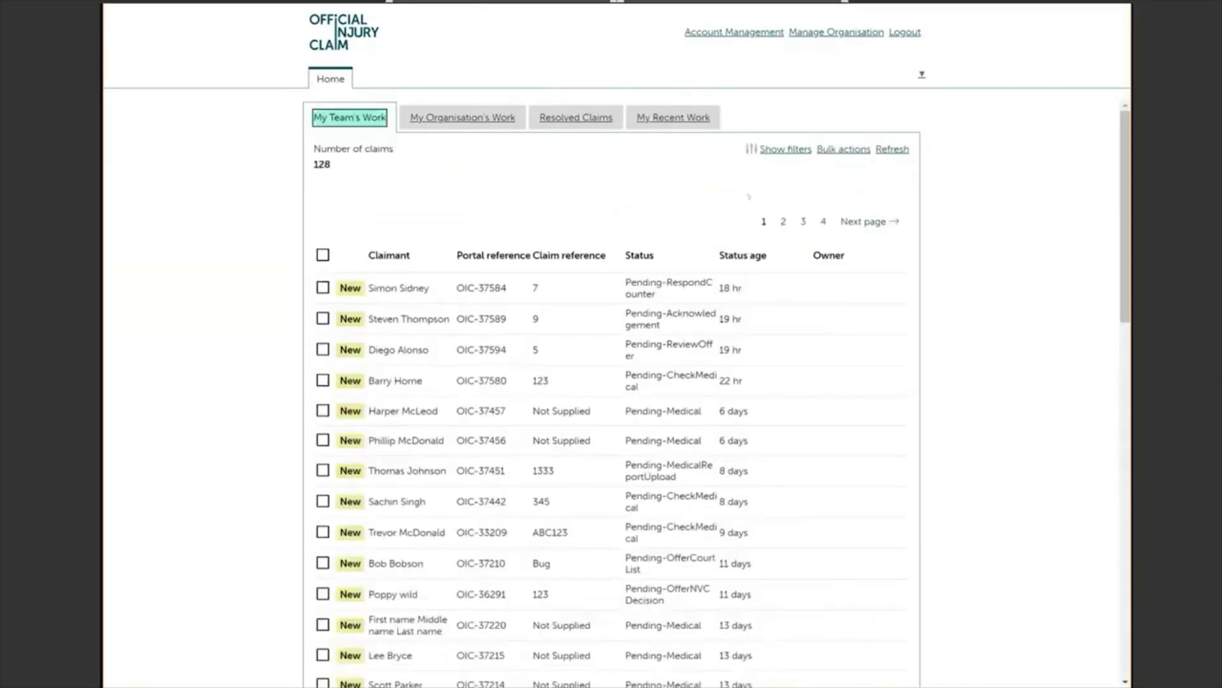
# Step: Toggle the claim filters and try the bulk ownership update options, cancelling without changes
pyautogui.click(785, 150)
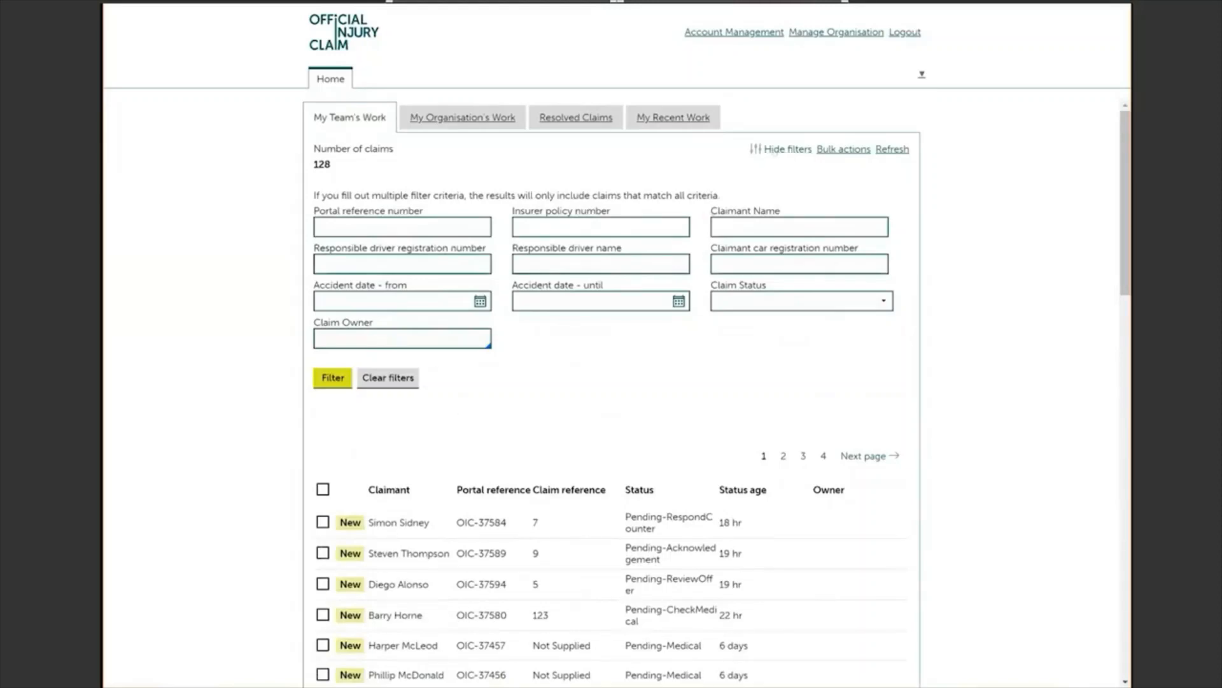
pyautogui.click(783, 149)
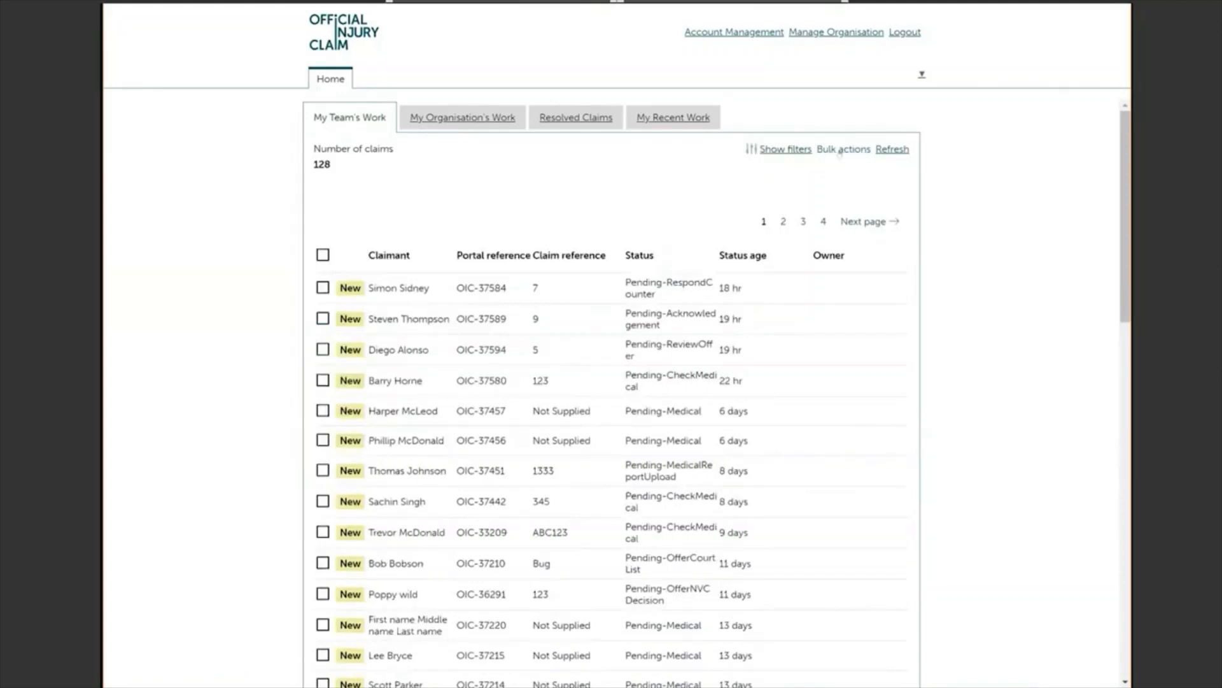
pyautogui.click(841, 151)
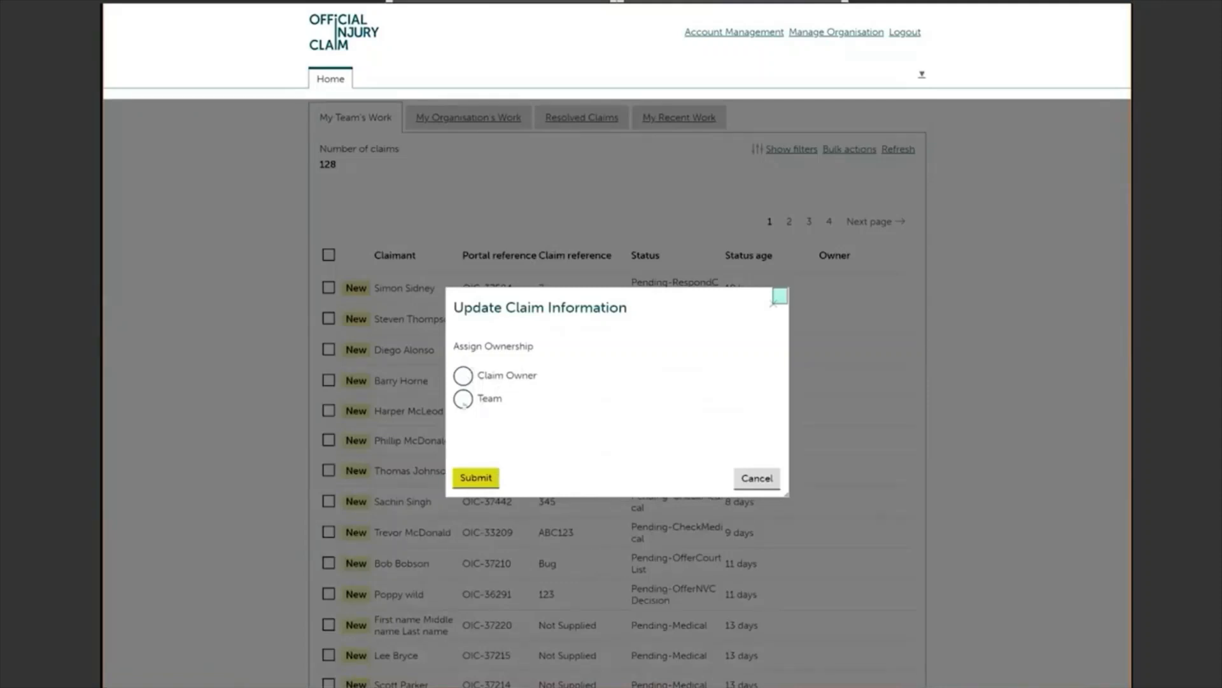
pyautogui.click(462, 375)
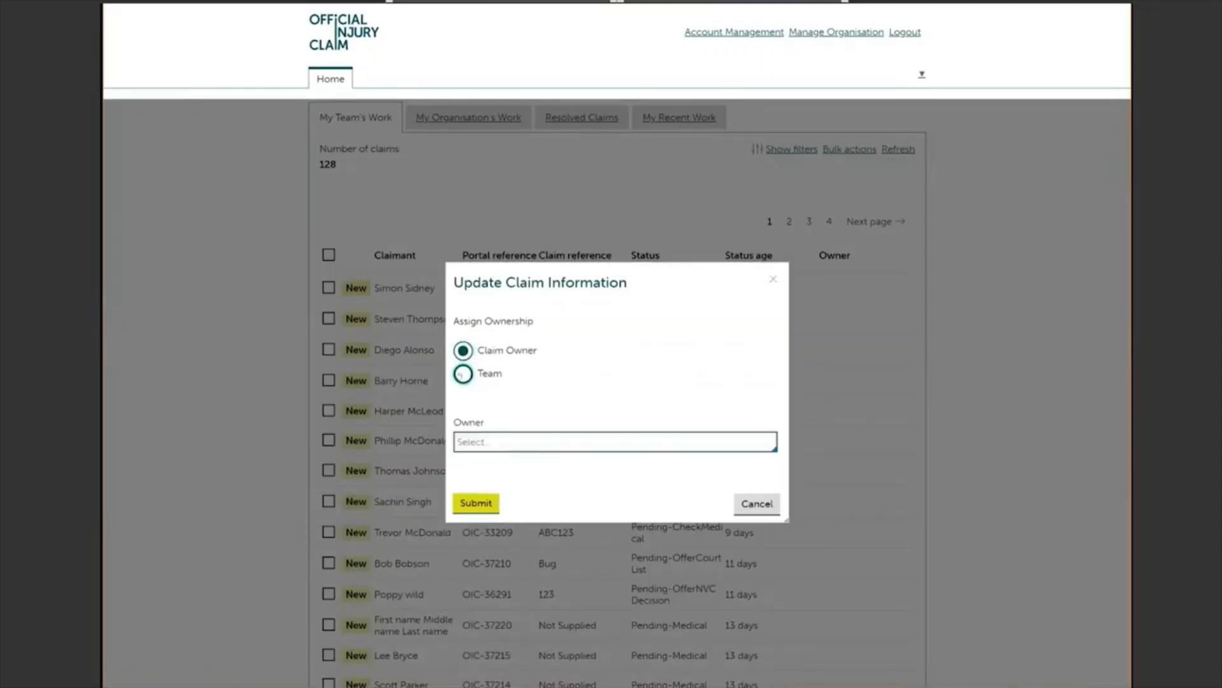
pyautogui.click(462, 374)
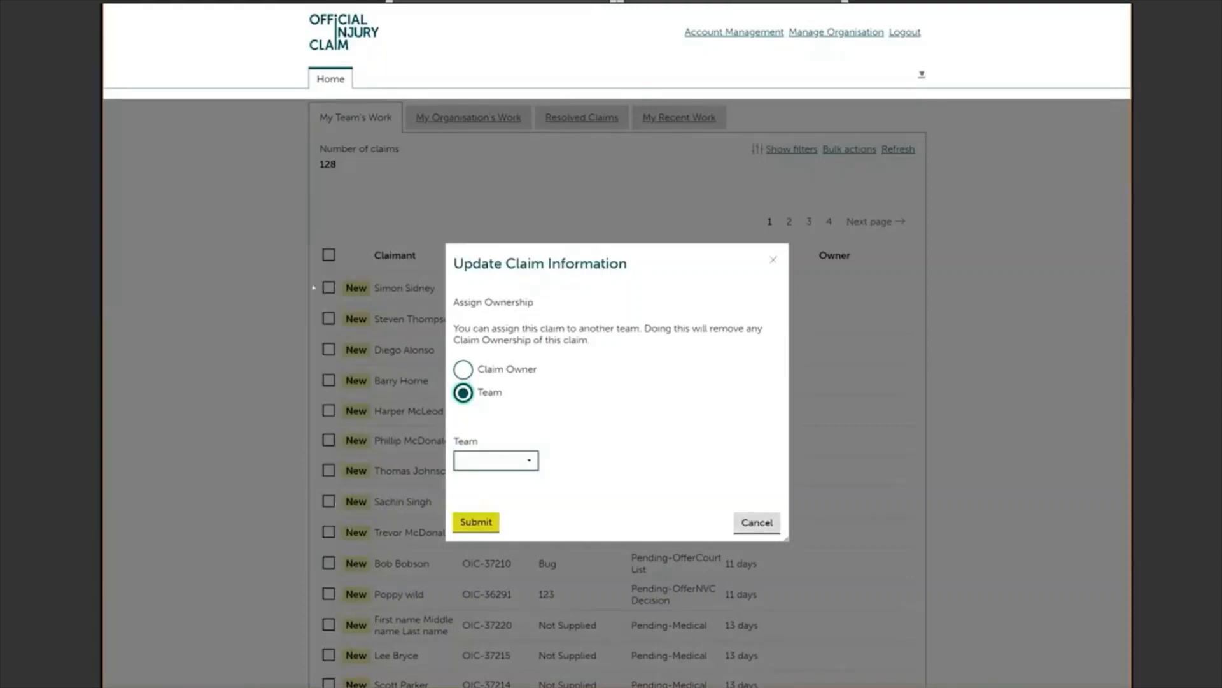
pyautogui.click(756, 522)
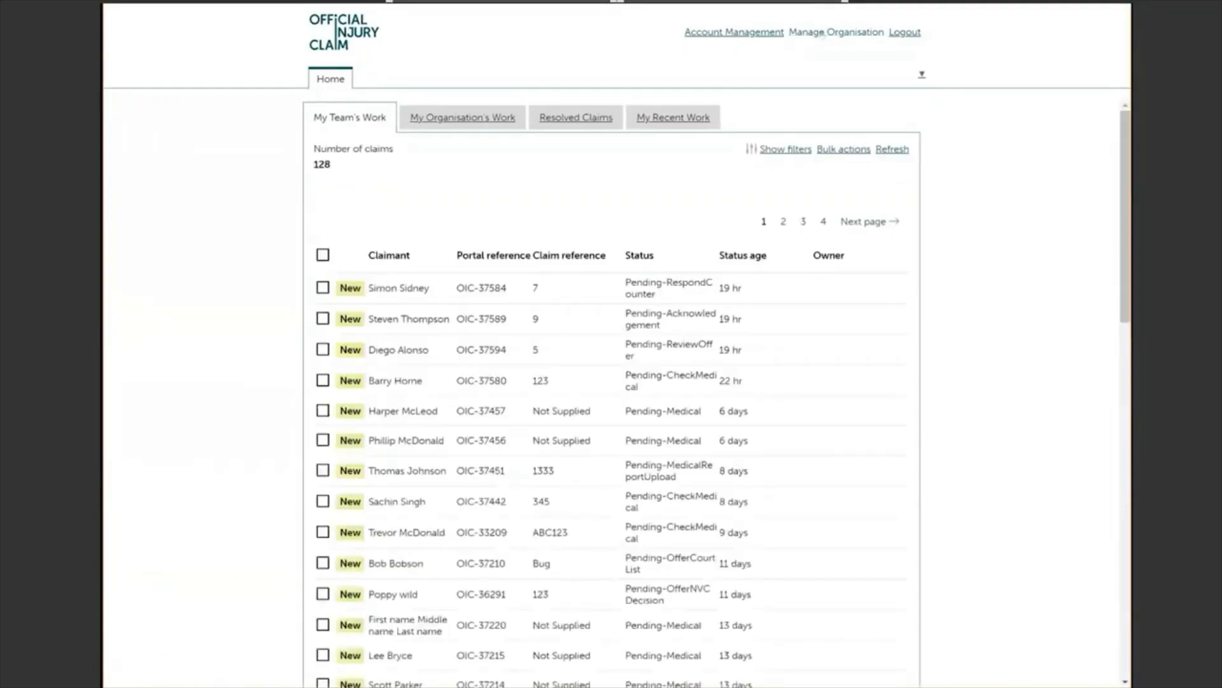
# Step: In Manage Organisation, view the Users, Third Party Administrator and MID Routing Table lists
pyautogui.click(822, 35)
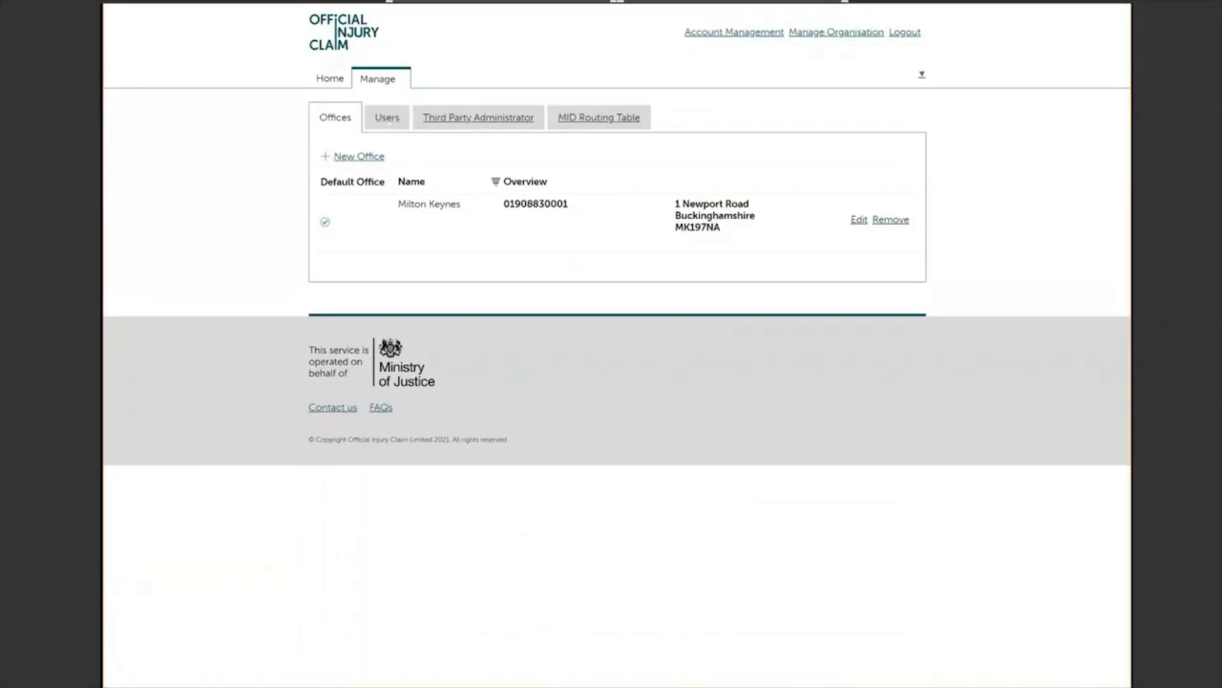
pyautogui.click(387, 117)
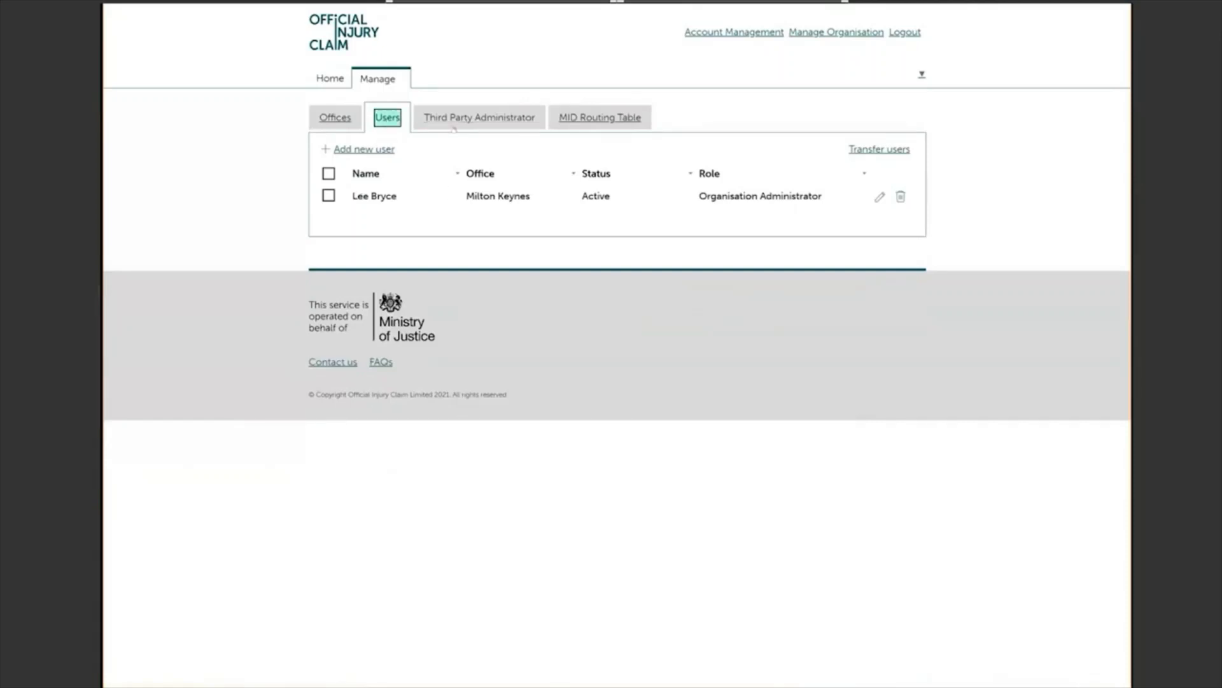
pyautogui.click(472, 122)
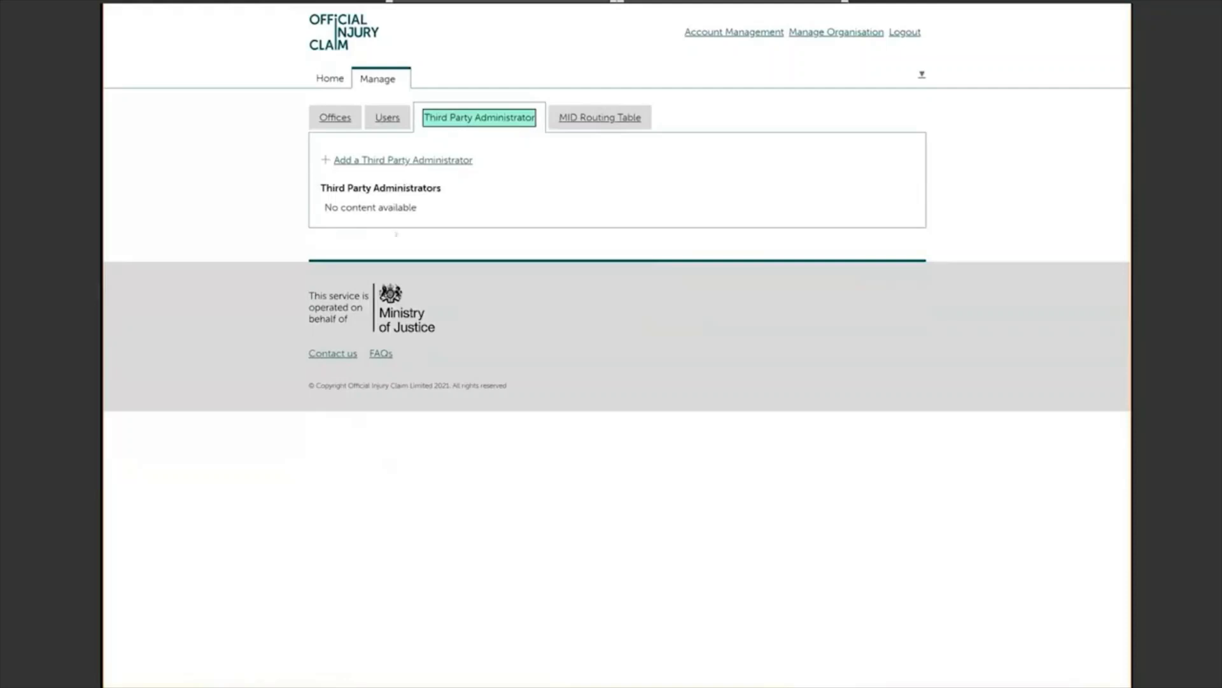
pyautogui.click(599, 117)
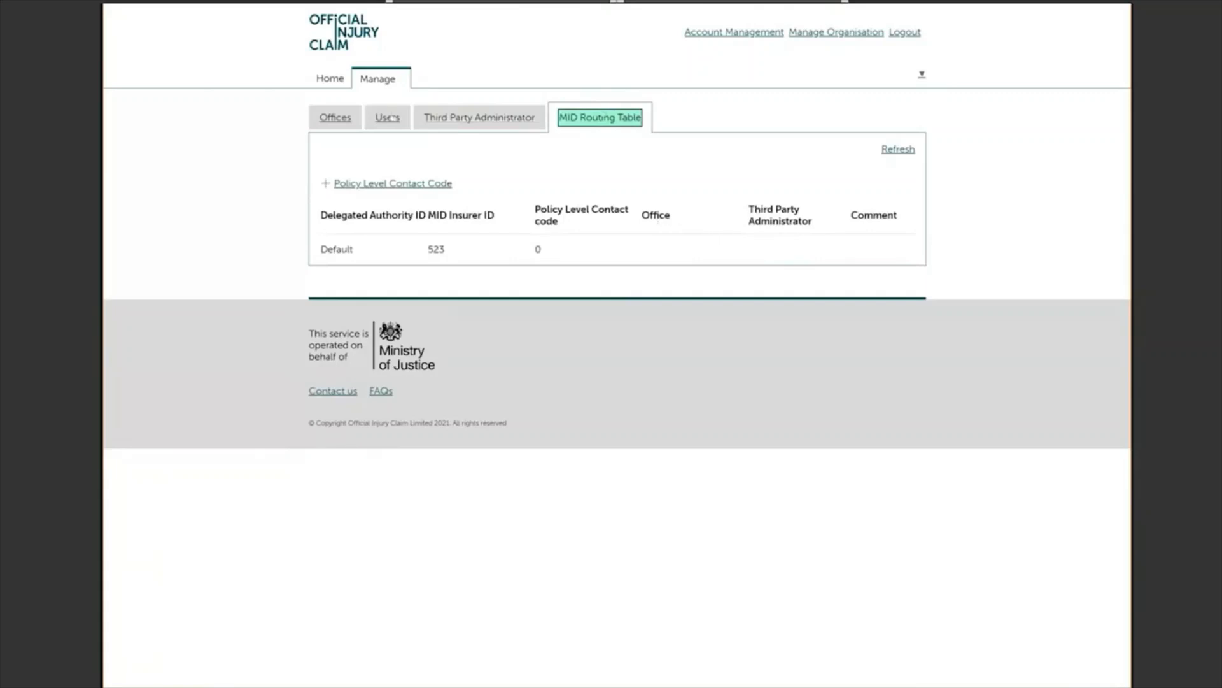
# Step: Switch to the organisation's Offices list
pyautogui.click(332, 119)
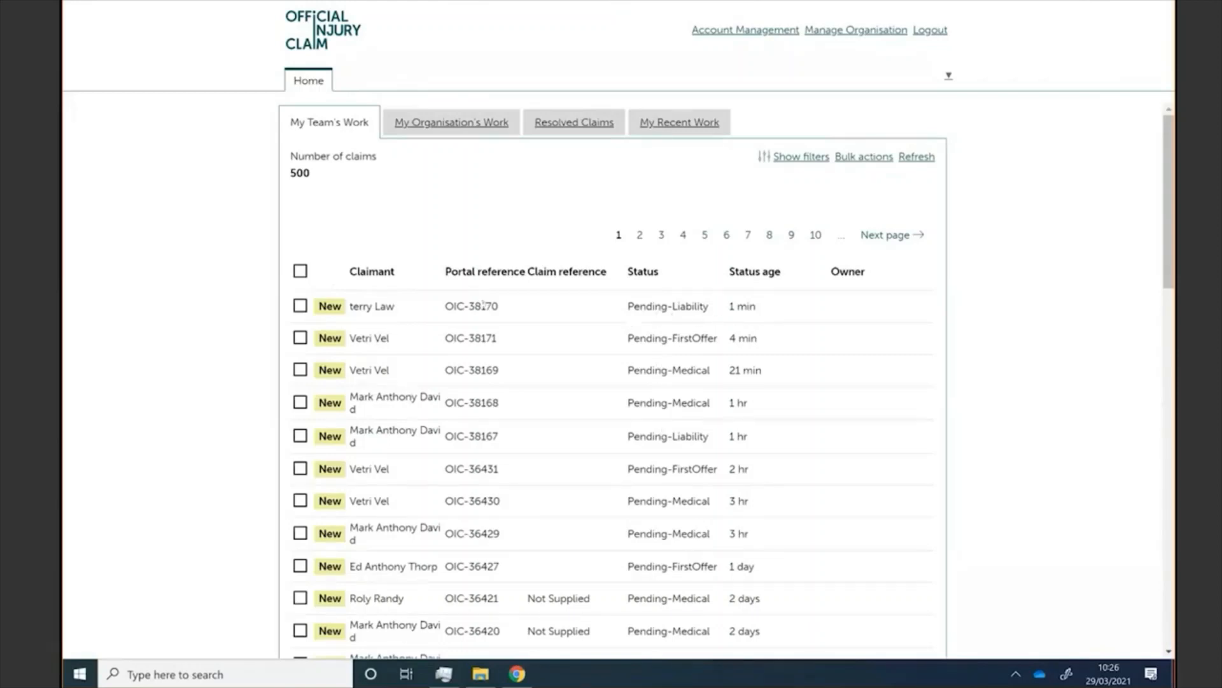
pyautogui.click(380, 311)
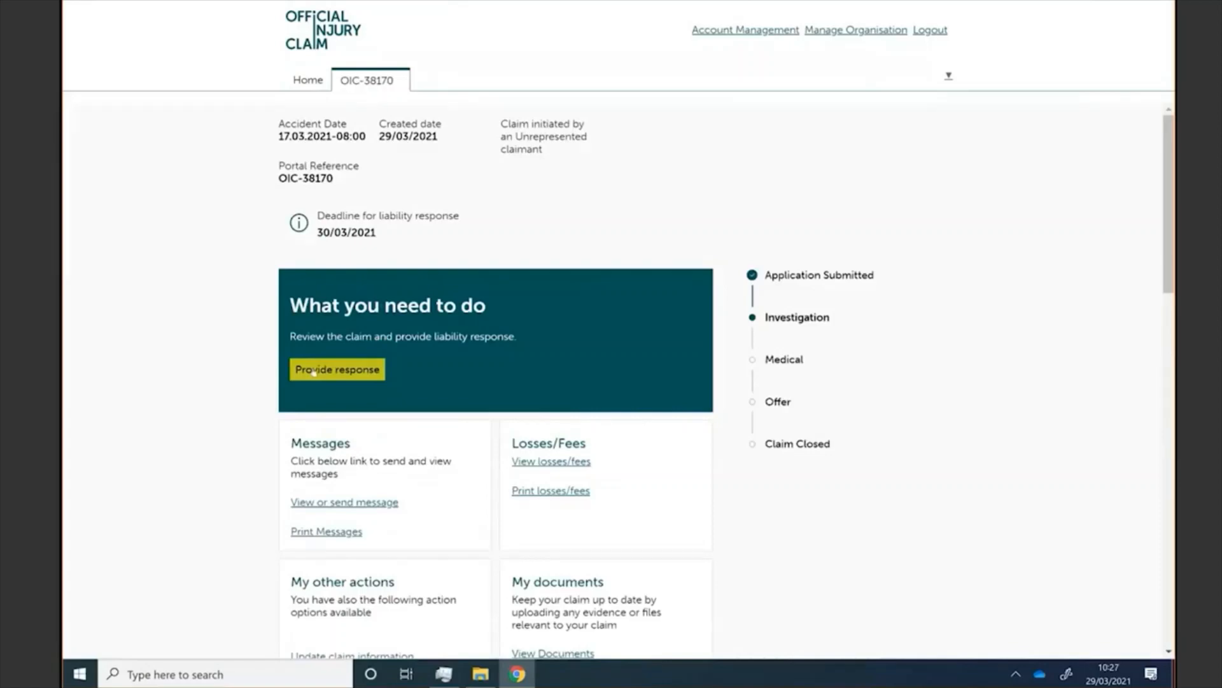
pyautogui.click(314, 371)
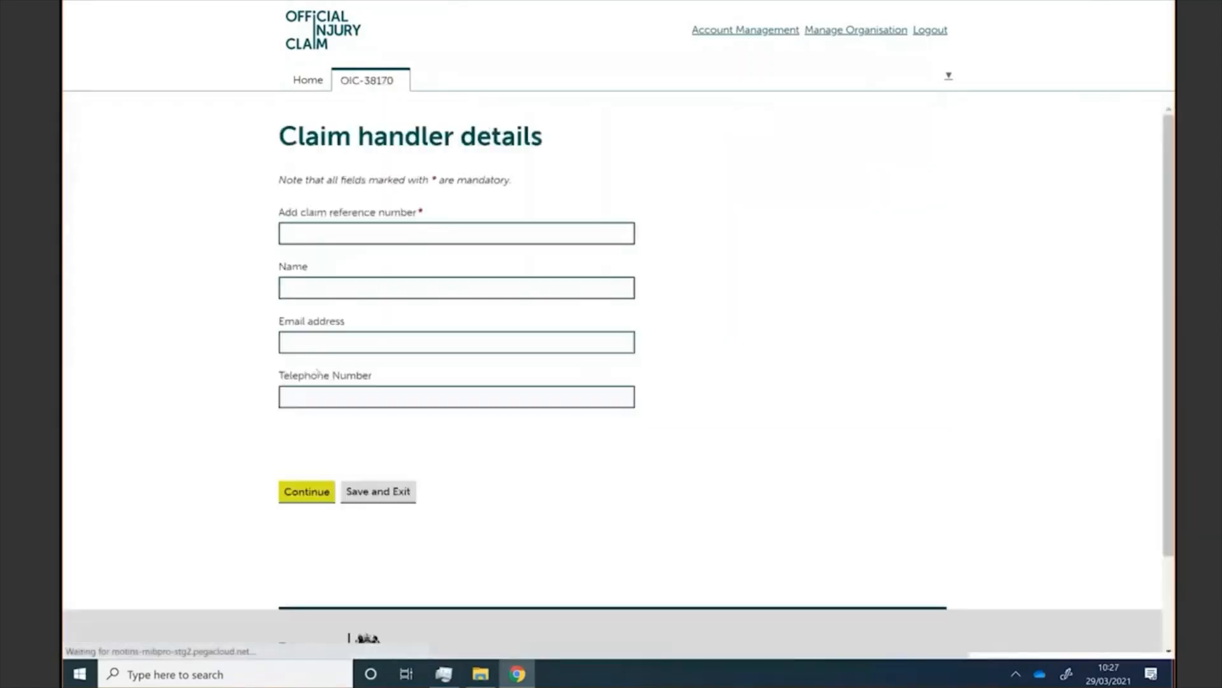
# Step: Enter the claim reference and handler's name, autofill the saved email and phone, and continue
pyautogui.click(309, 226)
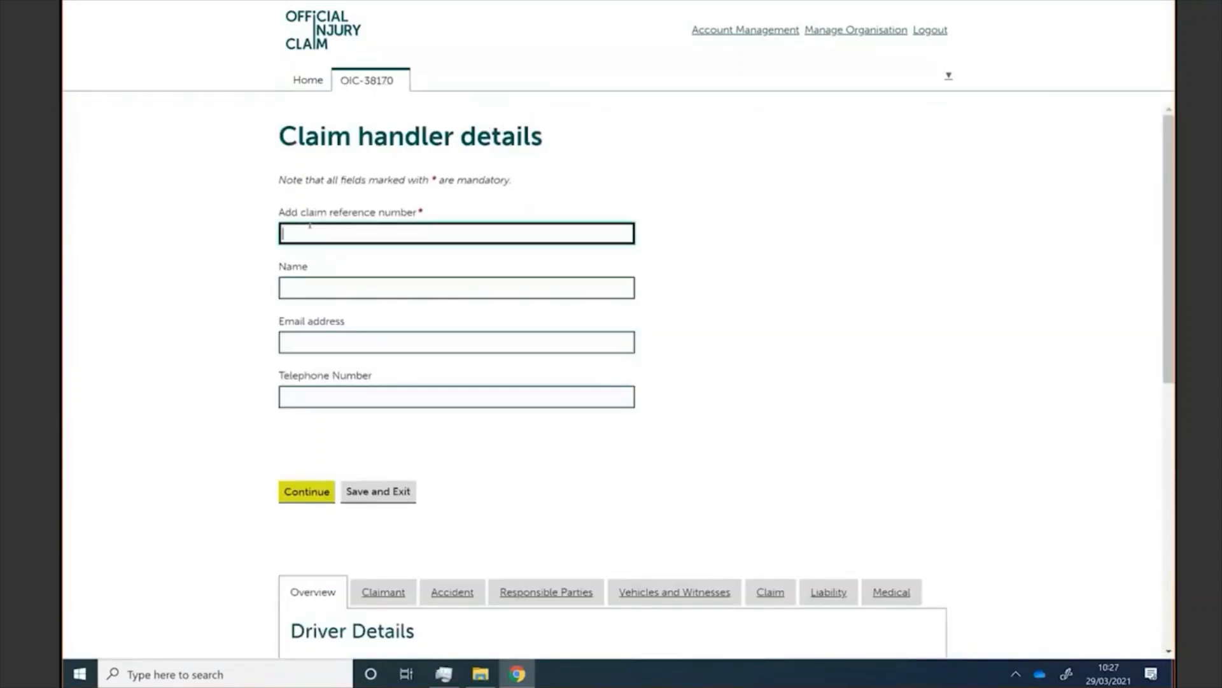
pyautogui.click(315, 275)
pyautogui.write('Sara')
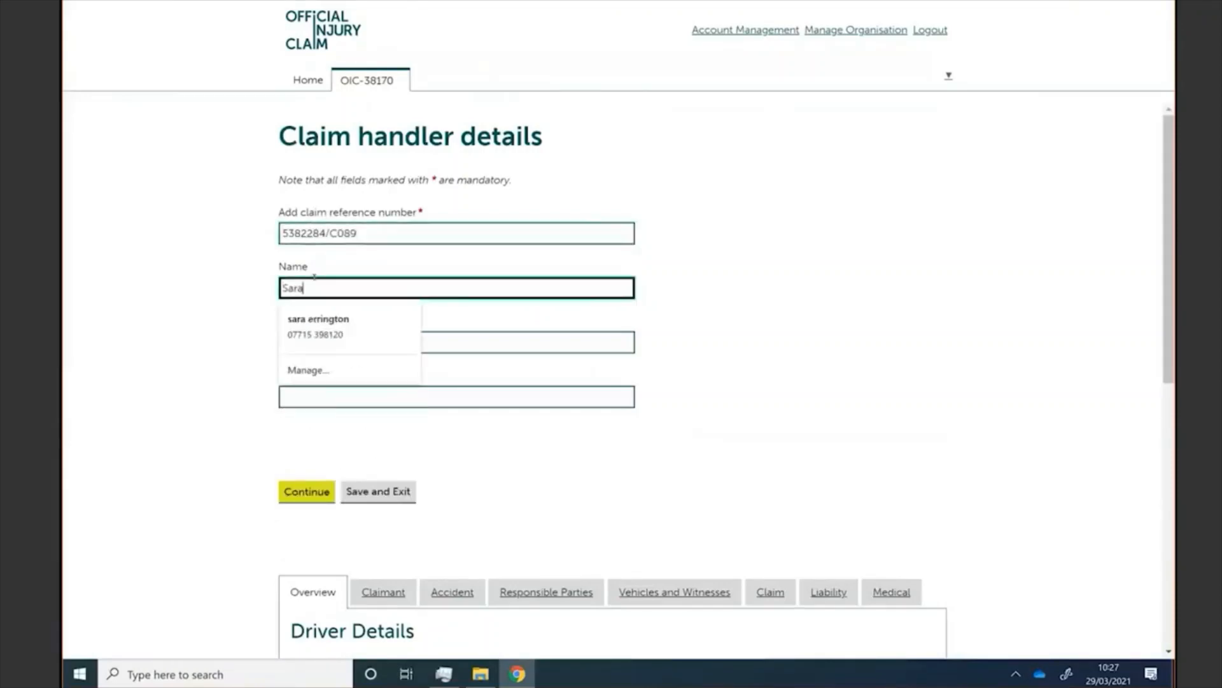
pyautogui.click(191, 301)
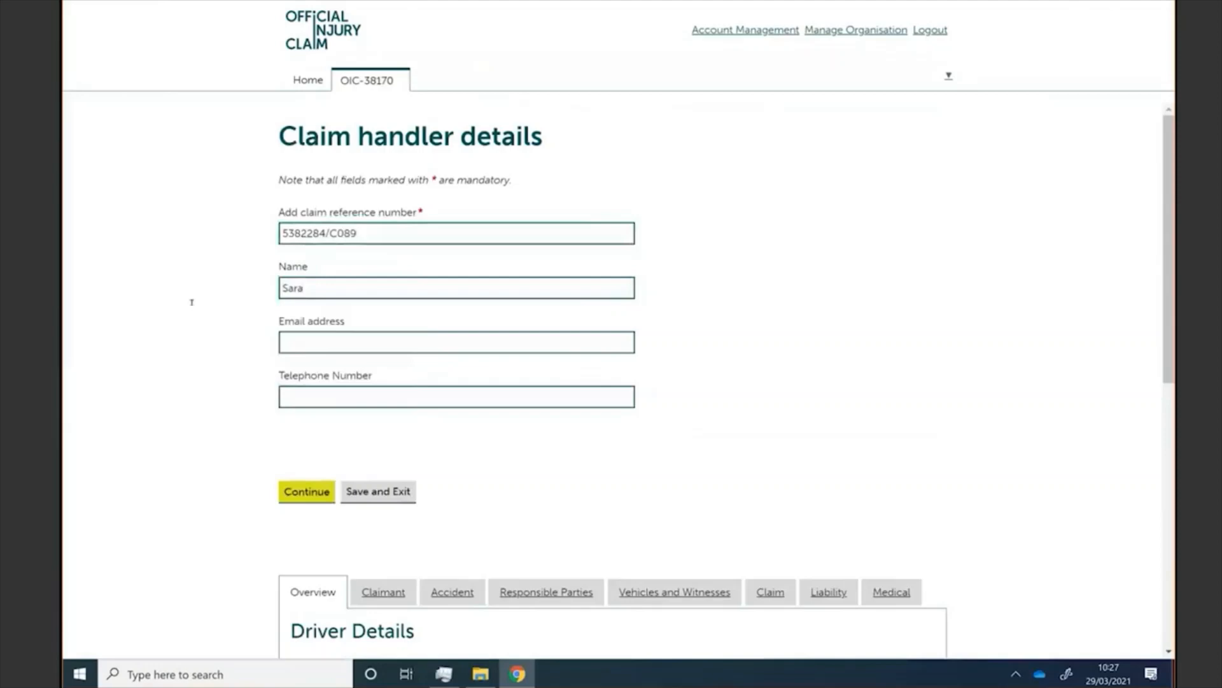
pyautogui.click(303, 340)
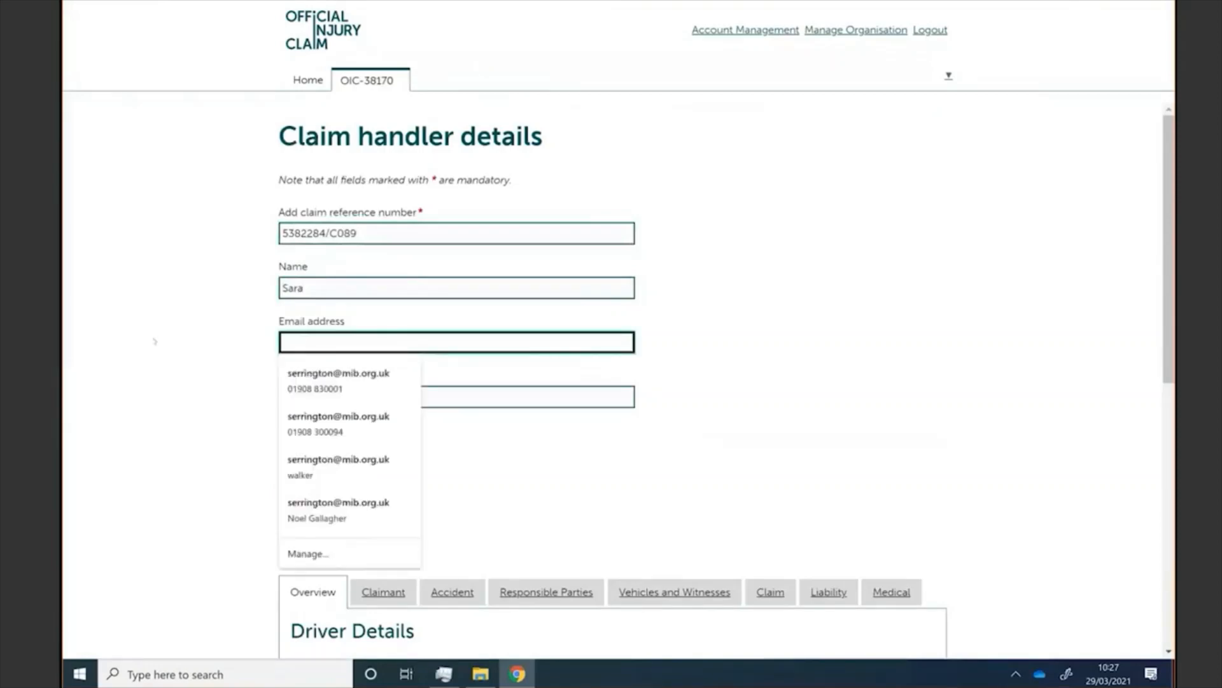
pyautogui.click(260, 365)
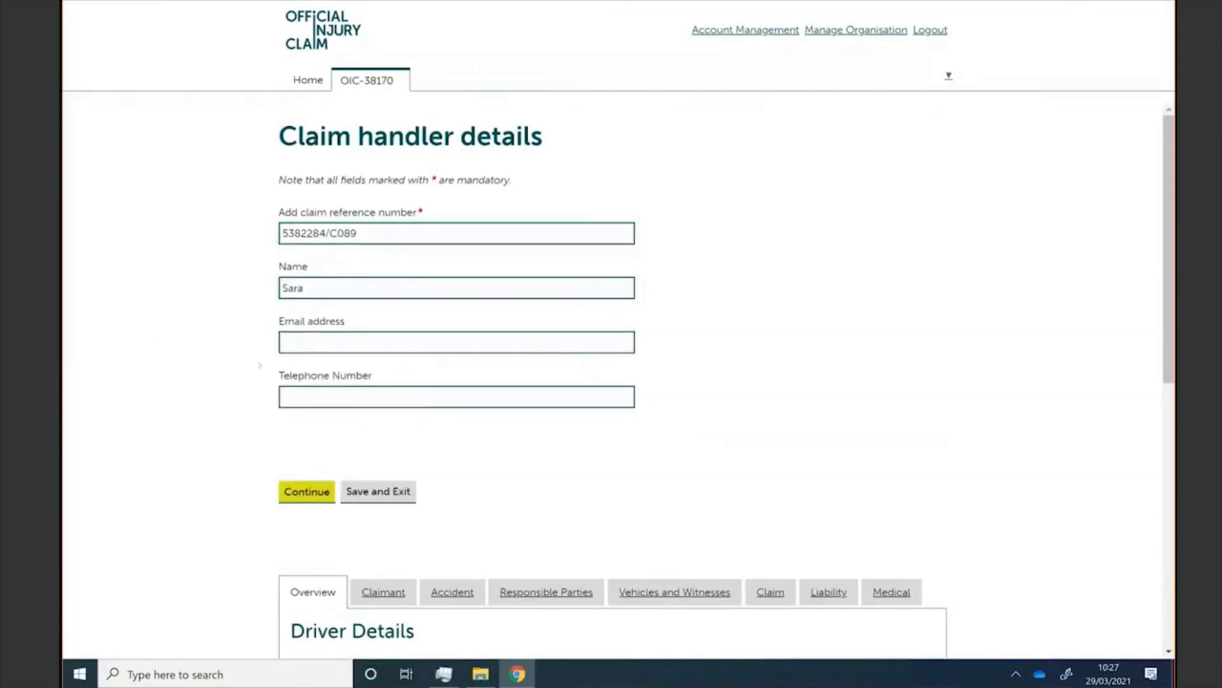
pyautogui.click(282, 338)
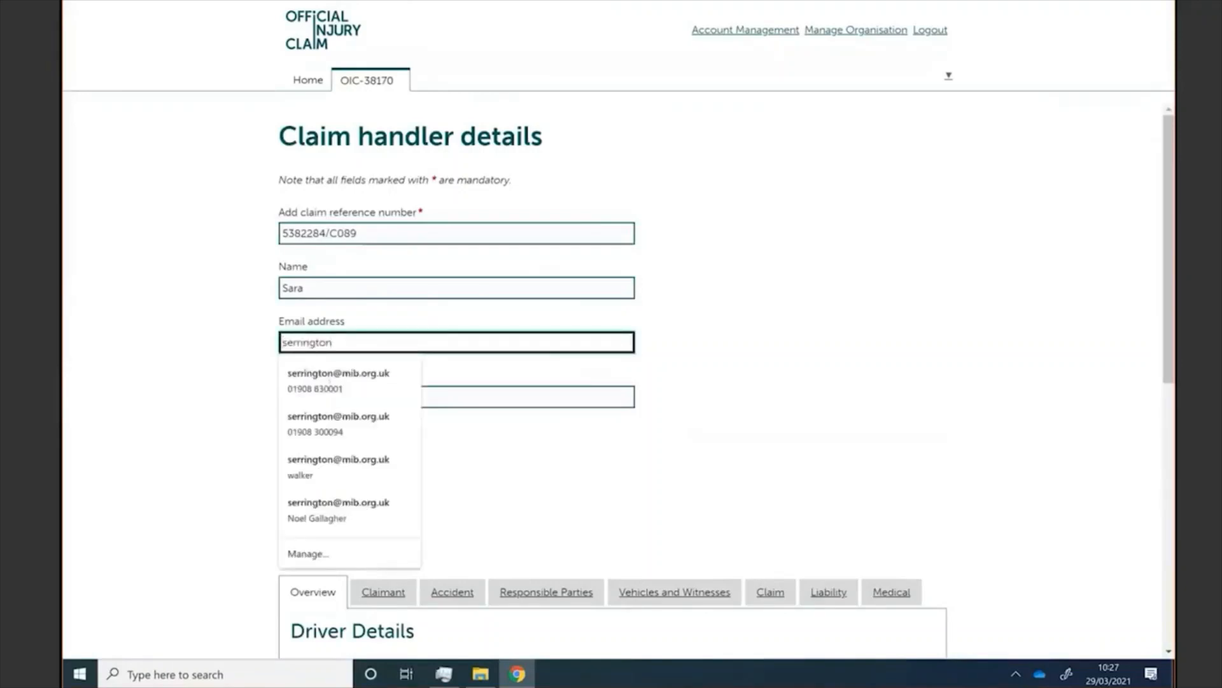
pyautogui.click(322, 379)
pyautogui.click(276, 469)
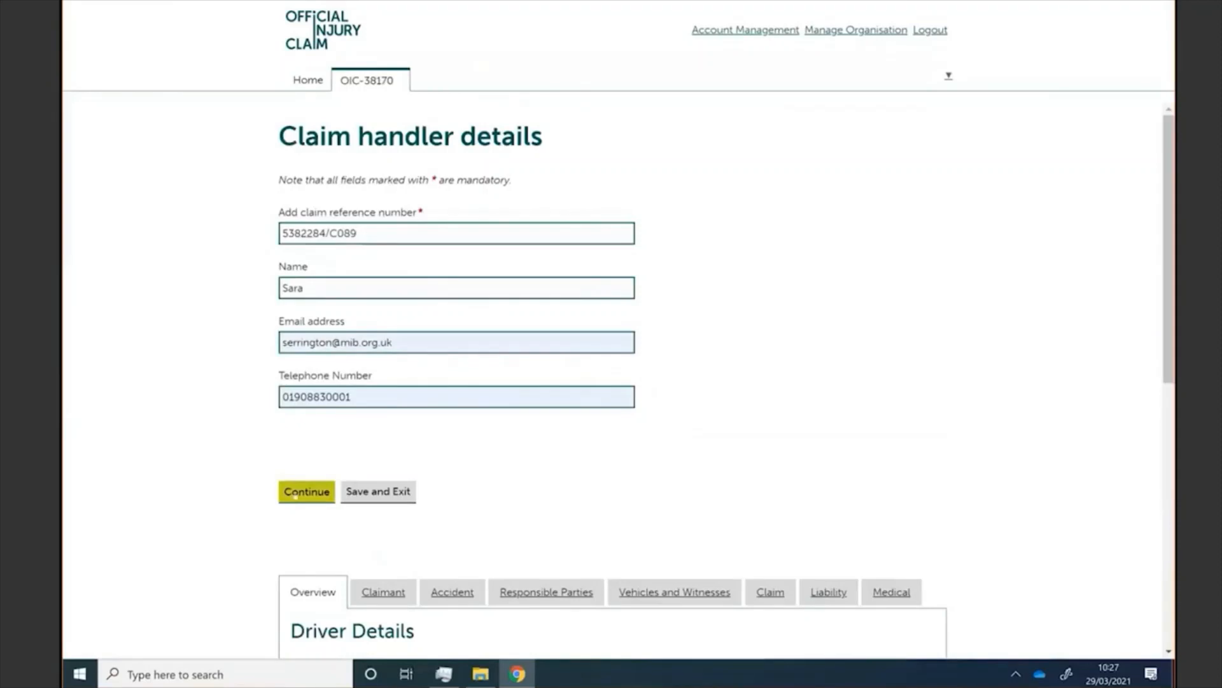
pyautogui.click(294, 493)
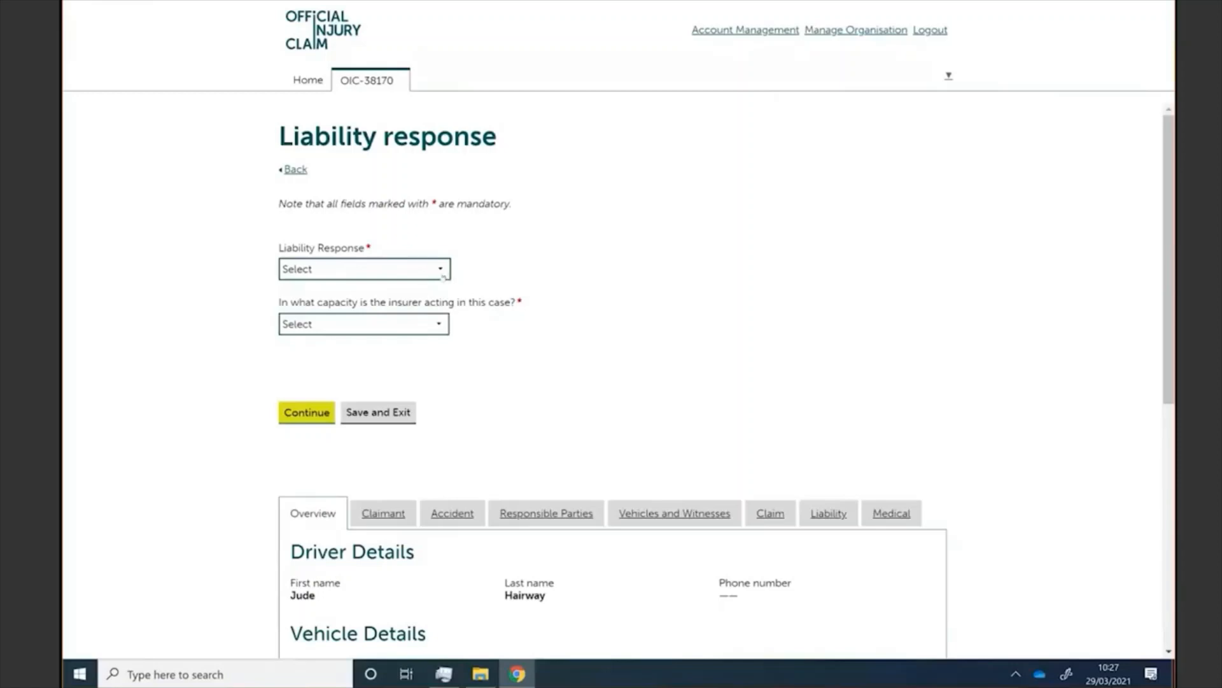
# Step: Admit liability in part at 50%, acting as Insurer in contract, and submit the response
pyautogui.click(443, 276)
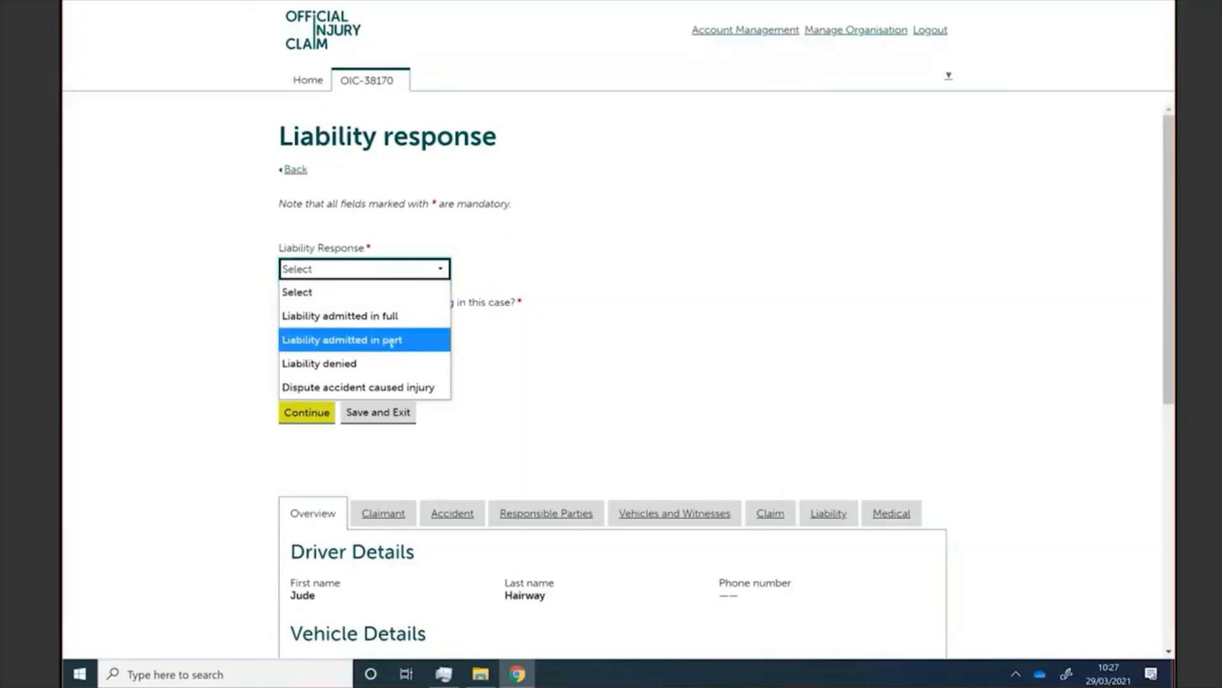
pyautogui.click(391, 342)
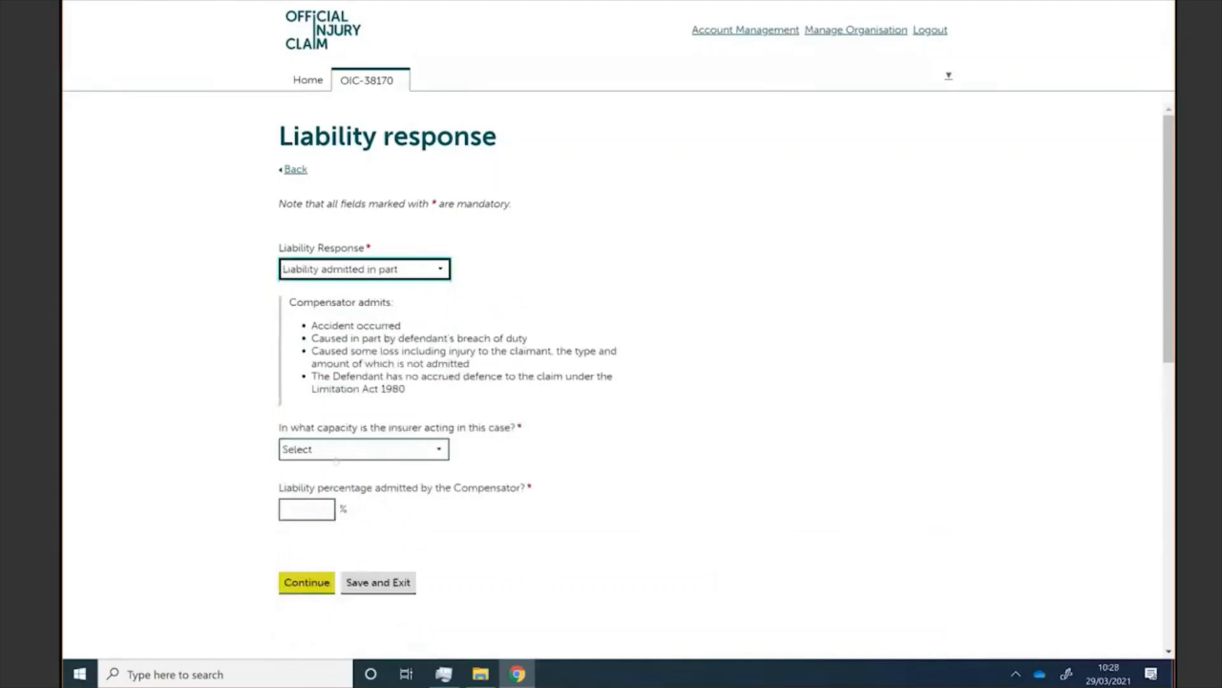
pyautogui.click(350, 454)
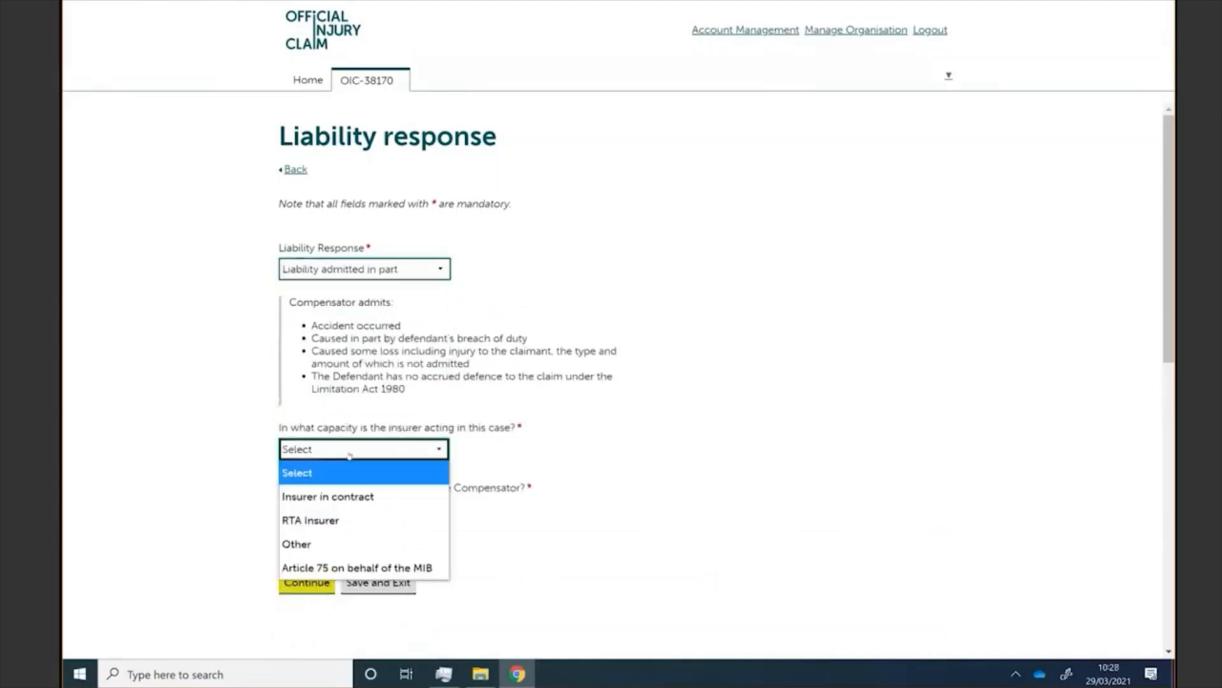
pyautogui.click(355, 500)
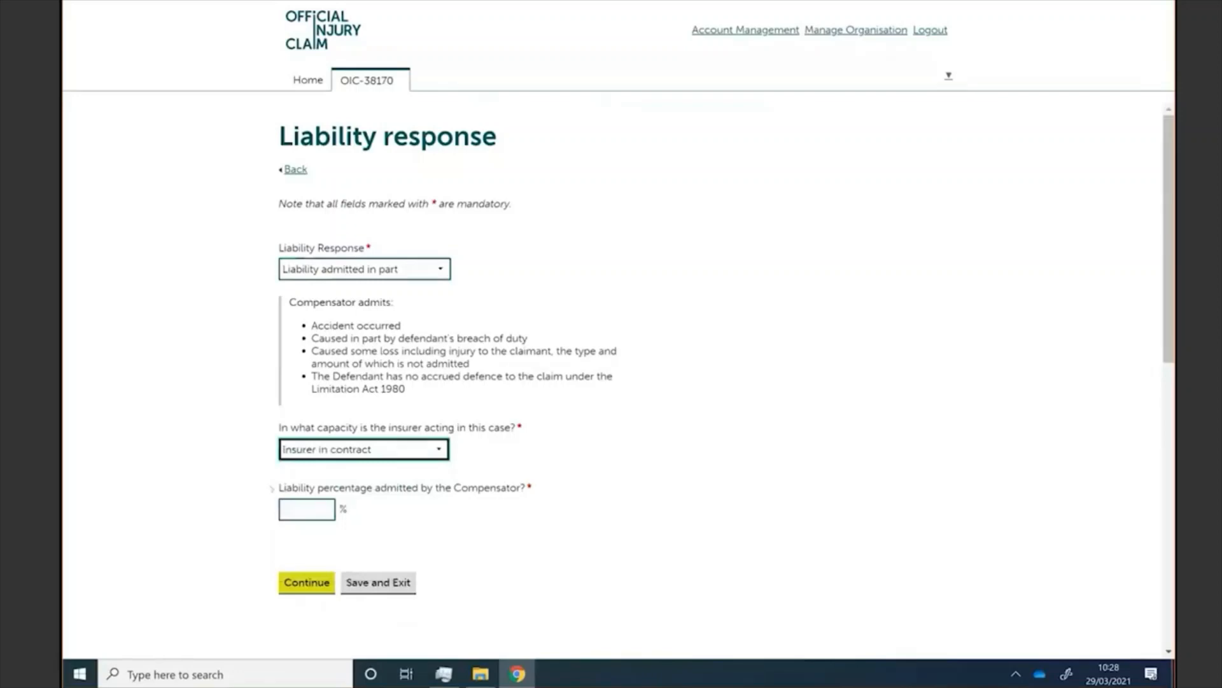
pyautogui.click(306, 509)
pyautogui.write('50')
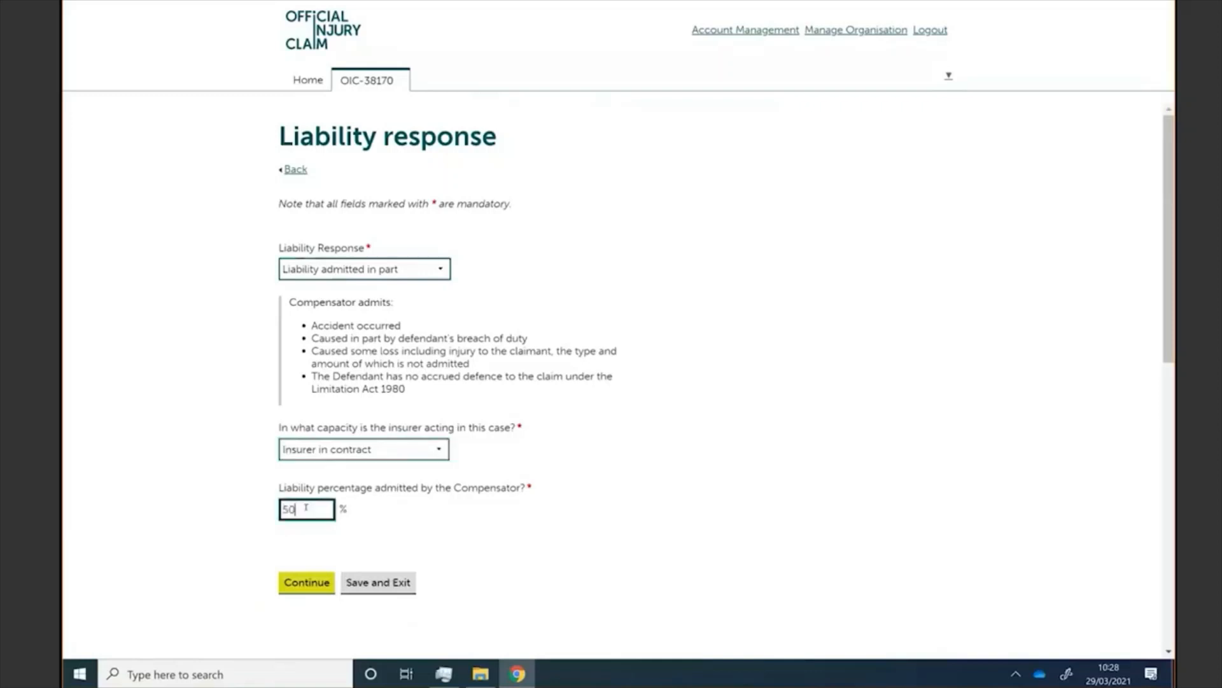
pyautogui.click(192, 539)
pyautogui.click(305, 581)
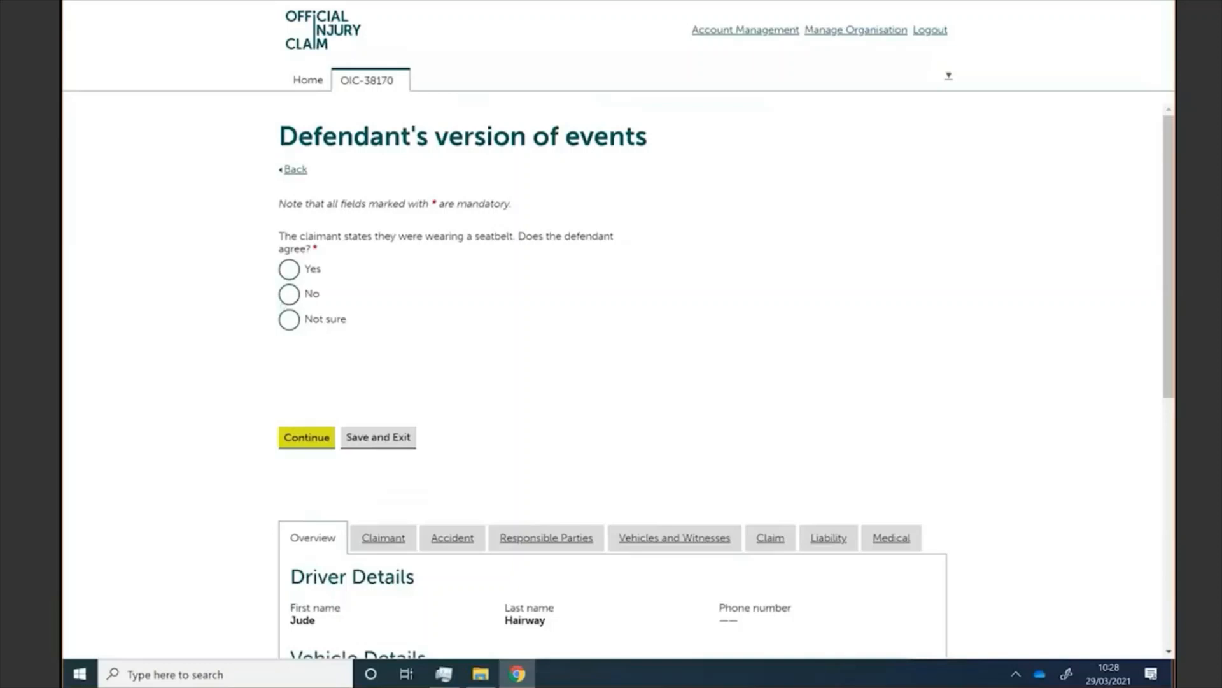
# Step: Answer No to seatbelt and defendant's version, summarise 'The client was not wearing their seat belt'
pyautogui.click(290, 295)
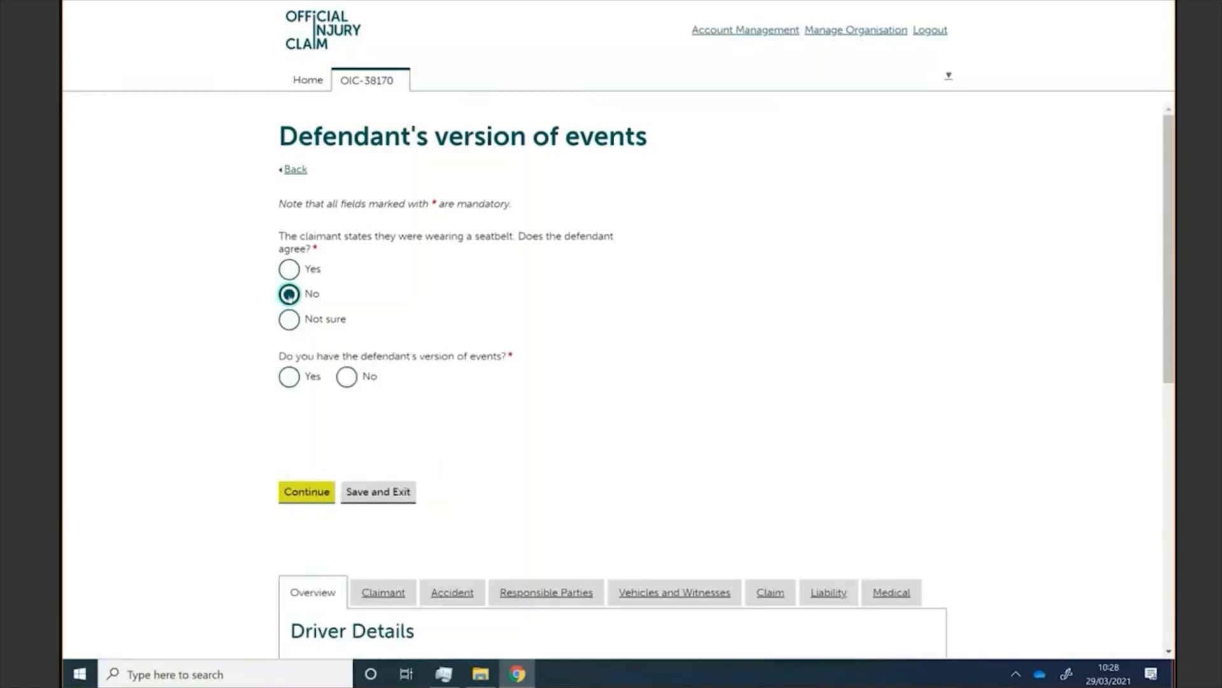
pyautogui.click(346, 378)
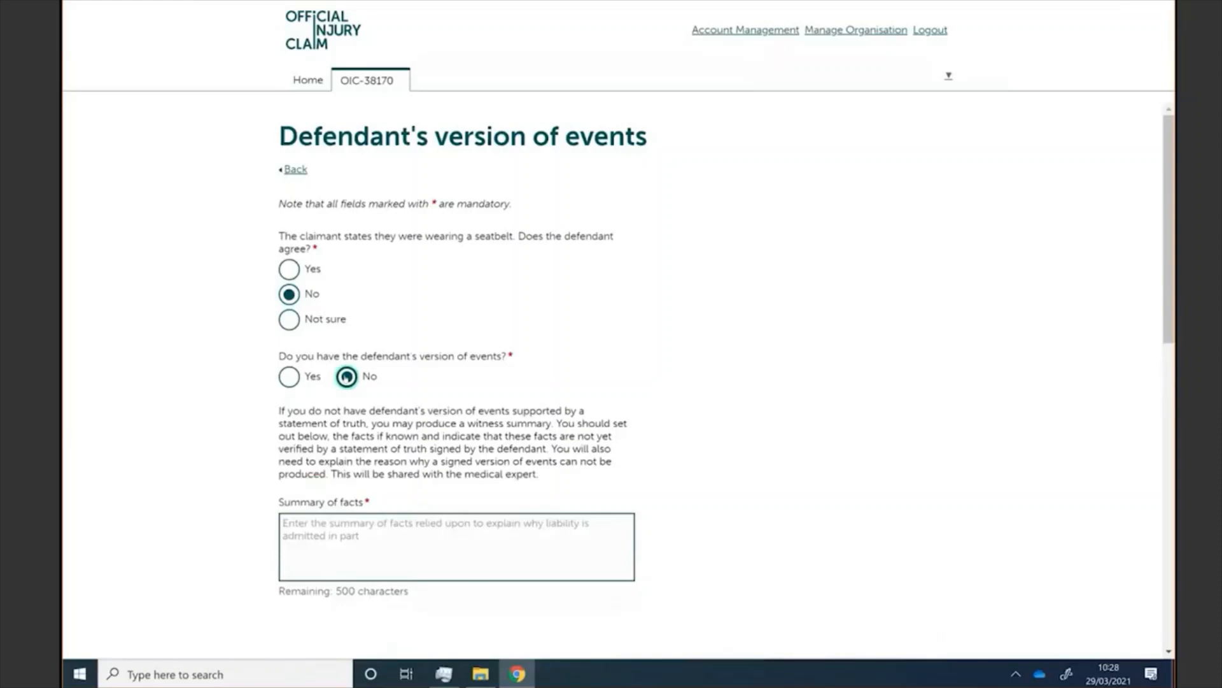
pyautogui.scroll(-1, 346, 377)
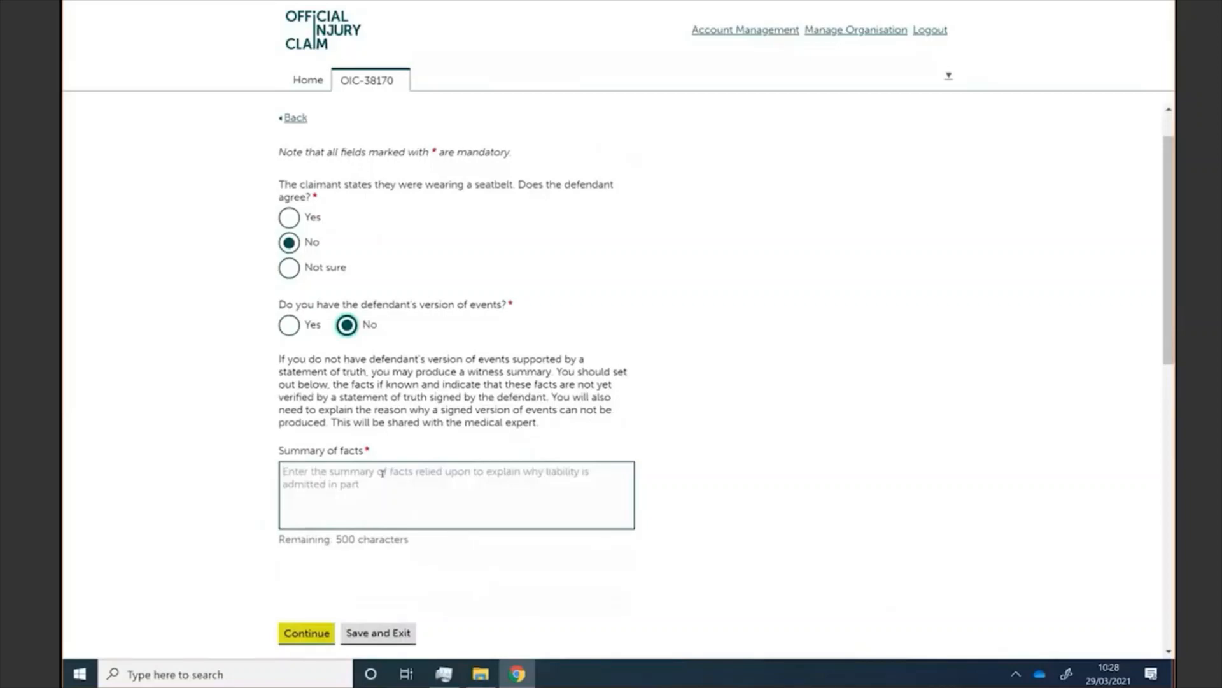
pyautogui.click(381, 473)
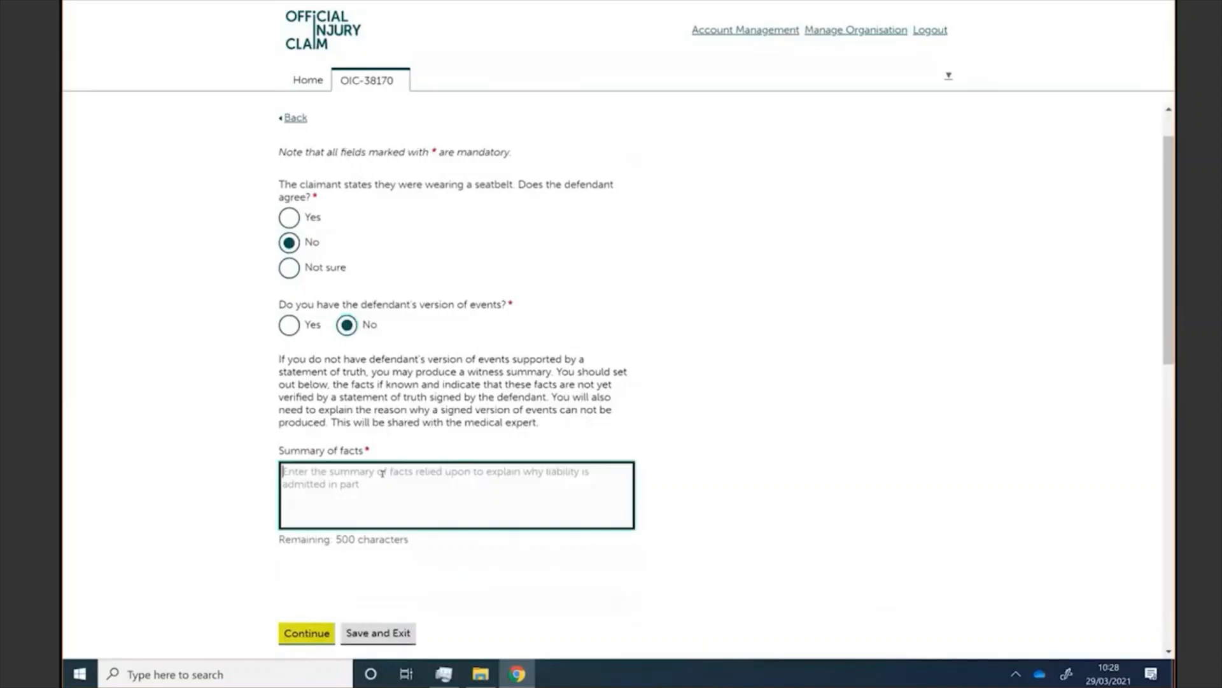
pyautogui.write('The')
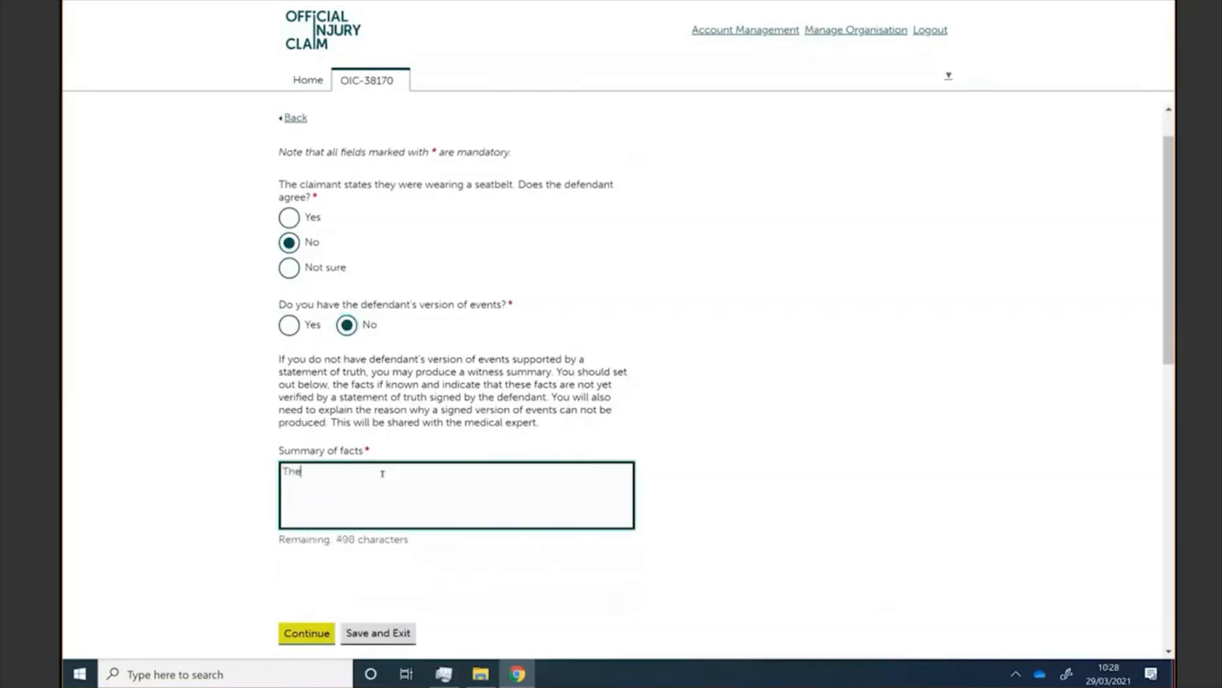
pyautogui.write(' client was not wearti')
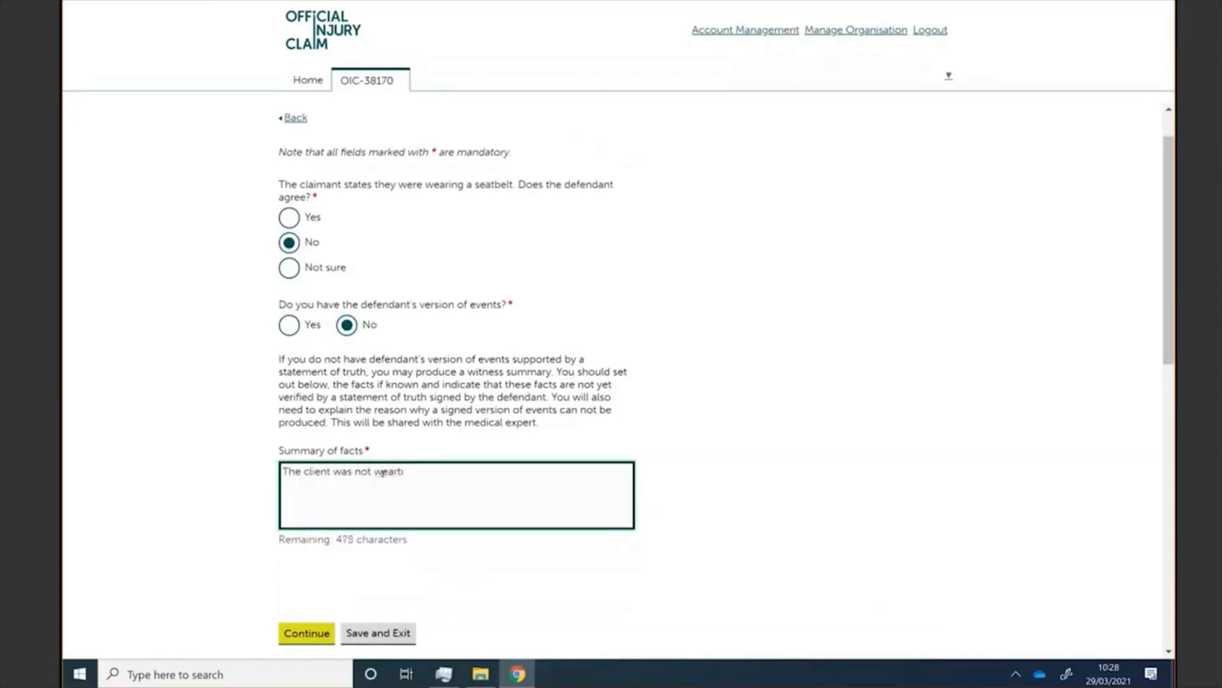
pyautogui.write('g thier')
pyautogui.press('BackSpace')
pyautogui.press('BackSpace')
pyautogui.press('BackSpace')
pyautogui.press('BackSpace')
pyautogui.write('eir seat bely')
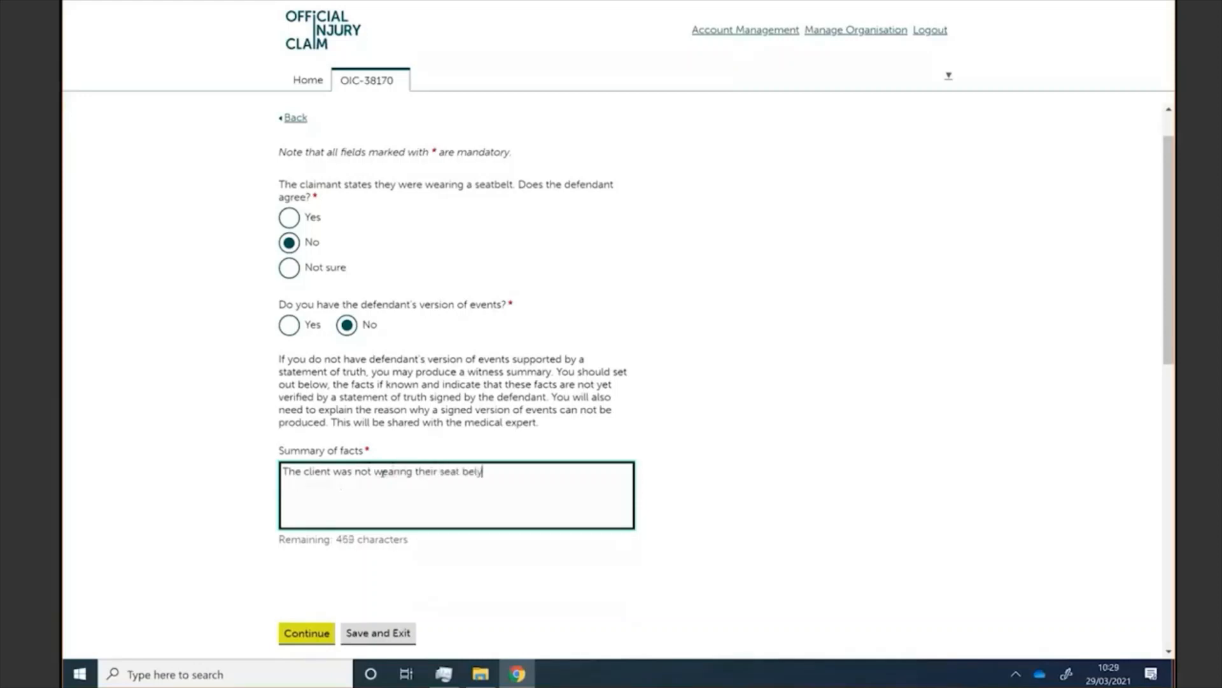
pyautogui.press('BackSpace')
pyautogui.write('t')
pyautogui.click(311, 633)
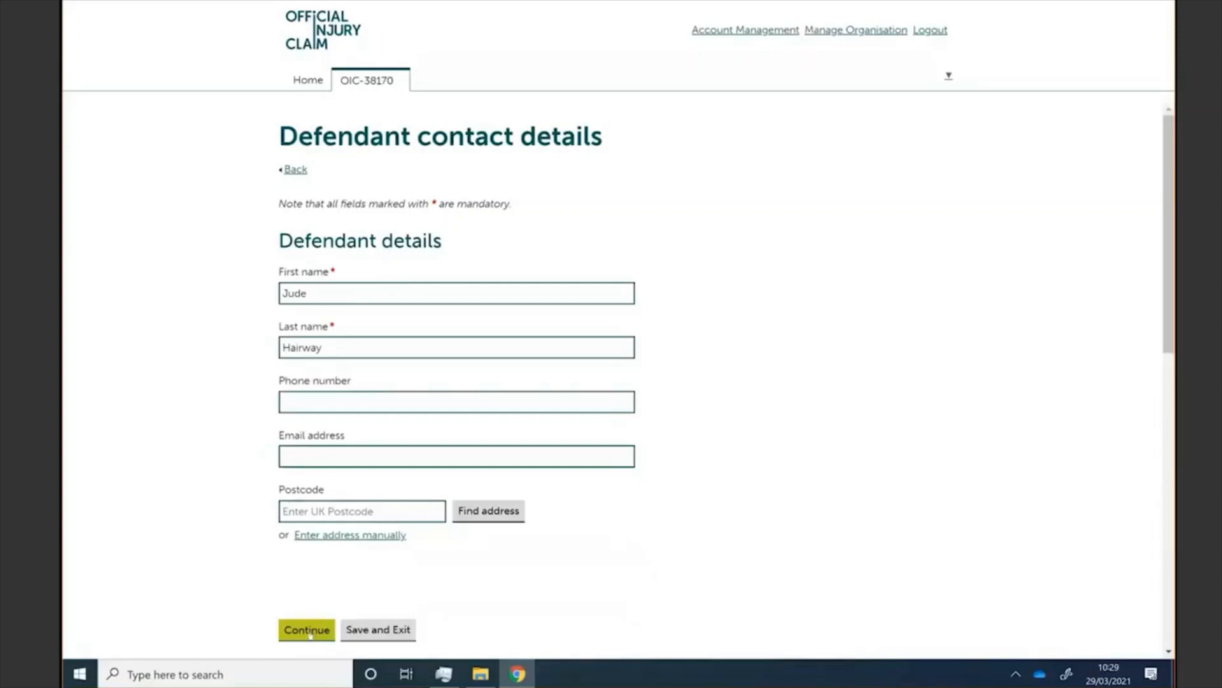
# Step: Accept the defendant contact details, review the claim handler and liability sections, and continue
pyautogui.click(308, 630)
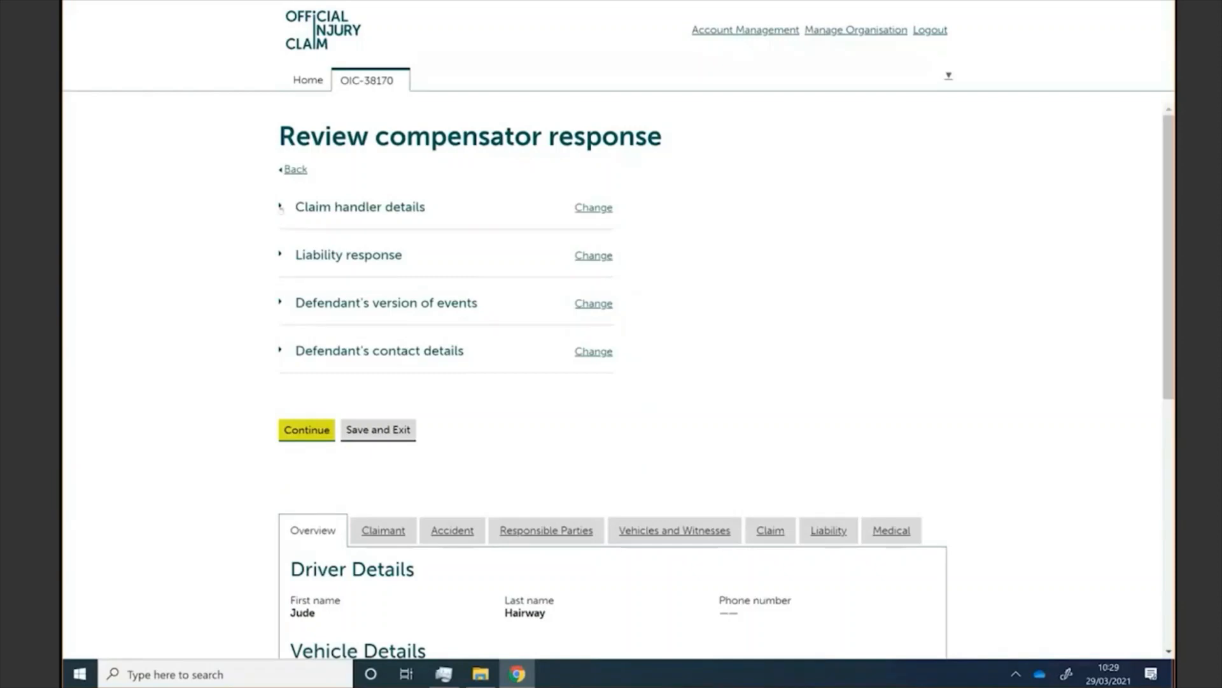
pyautogui.click(280, 208)
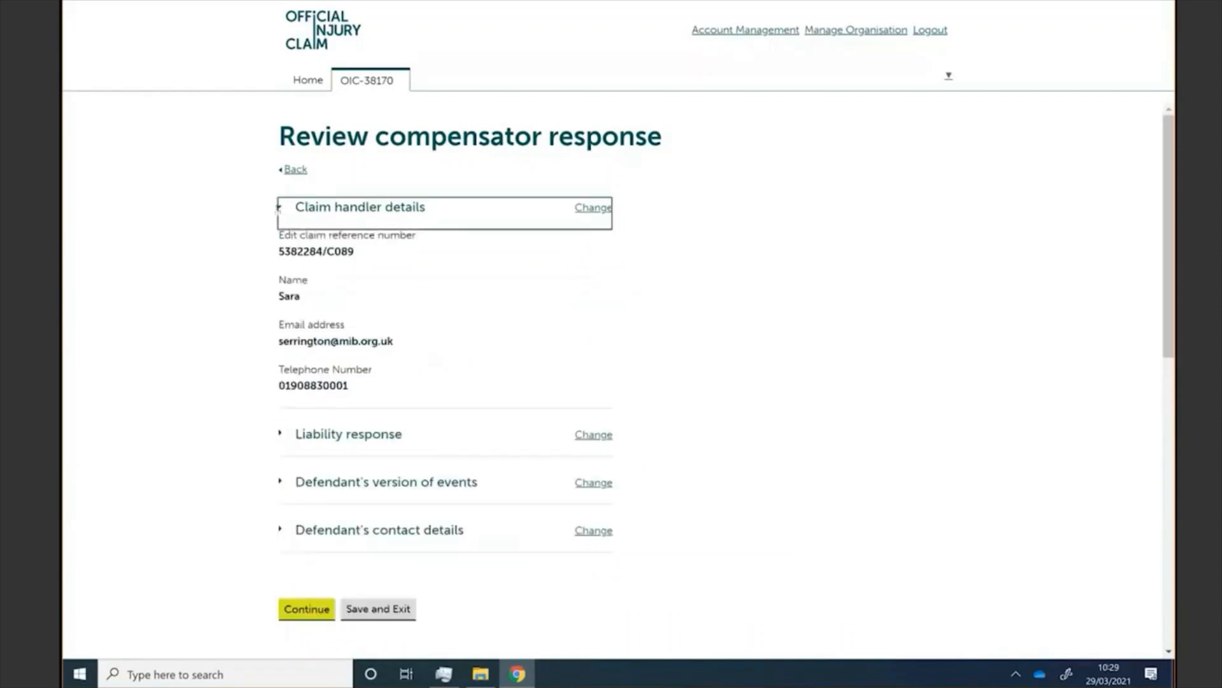
pyautogui.click(278, 207)
pyautogui.click(278, 253)
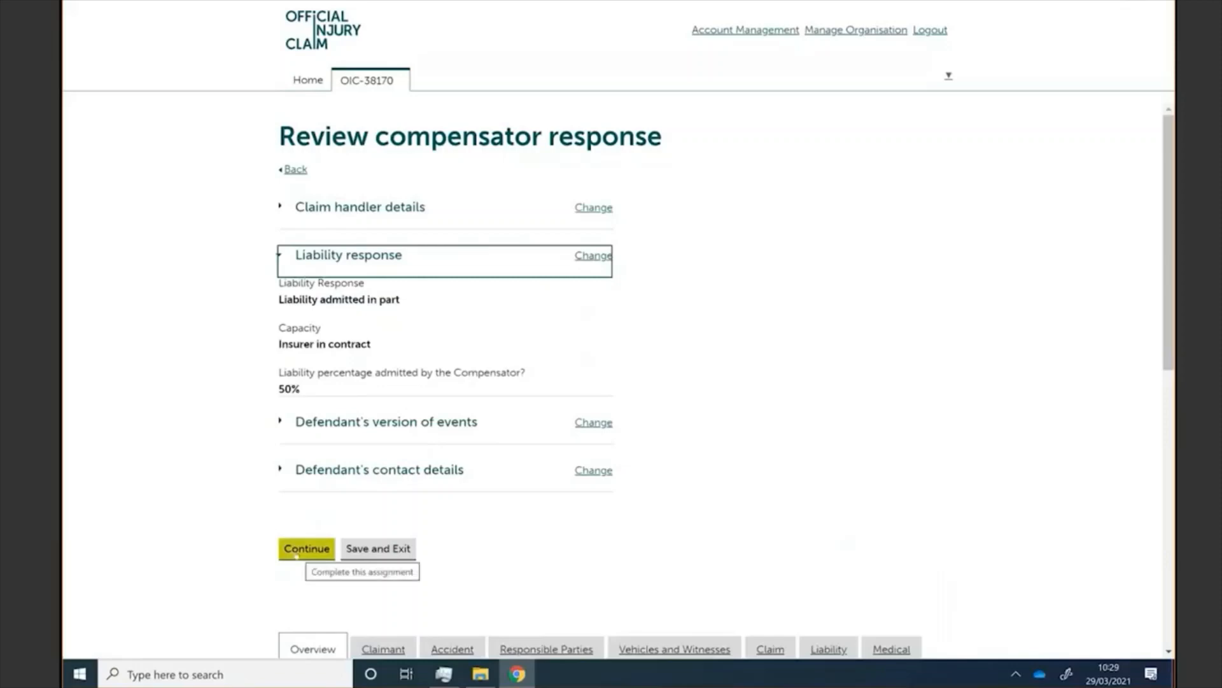
pyautogui.click(296, 555)
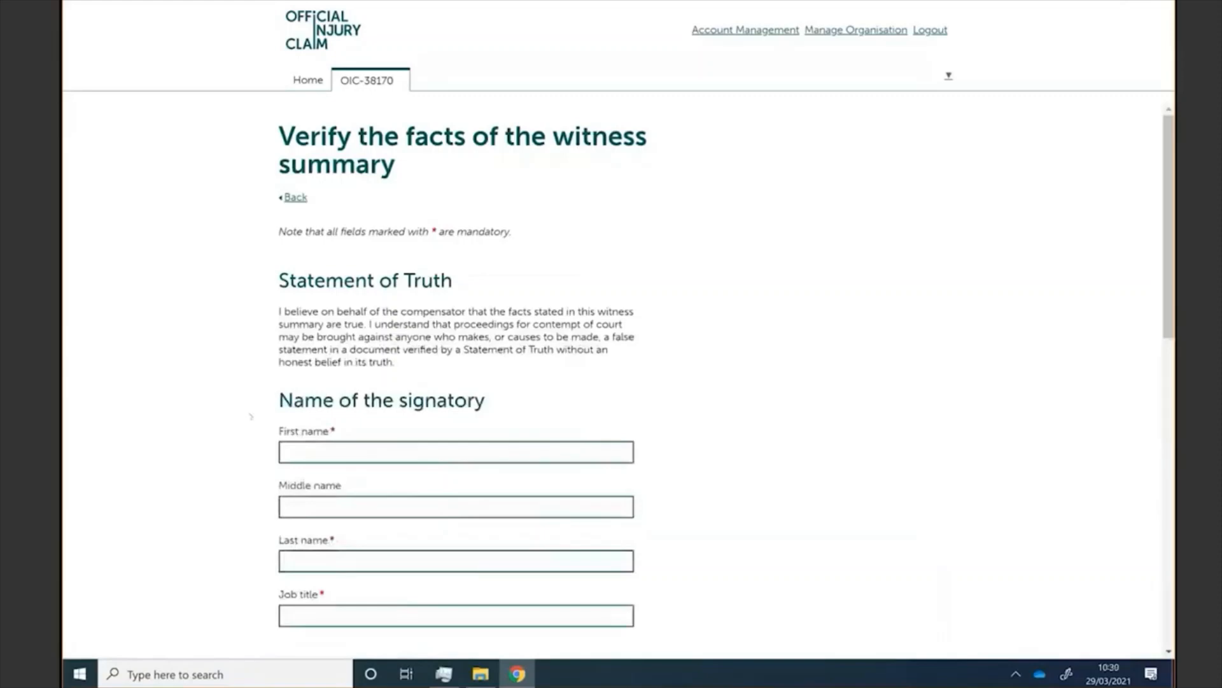
# Step: Sign the statement of truth with the saved signatory name and job title 'Claims handler', then send
pyautogui.scroll(-2, 250, 416)
pyautogui.click(342, 344)
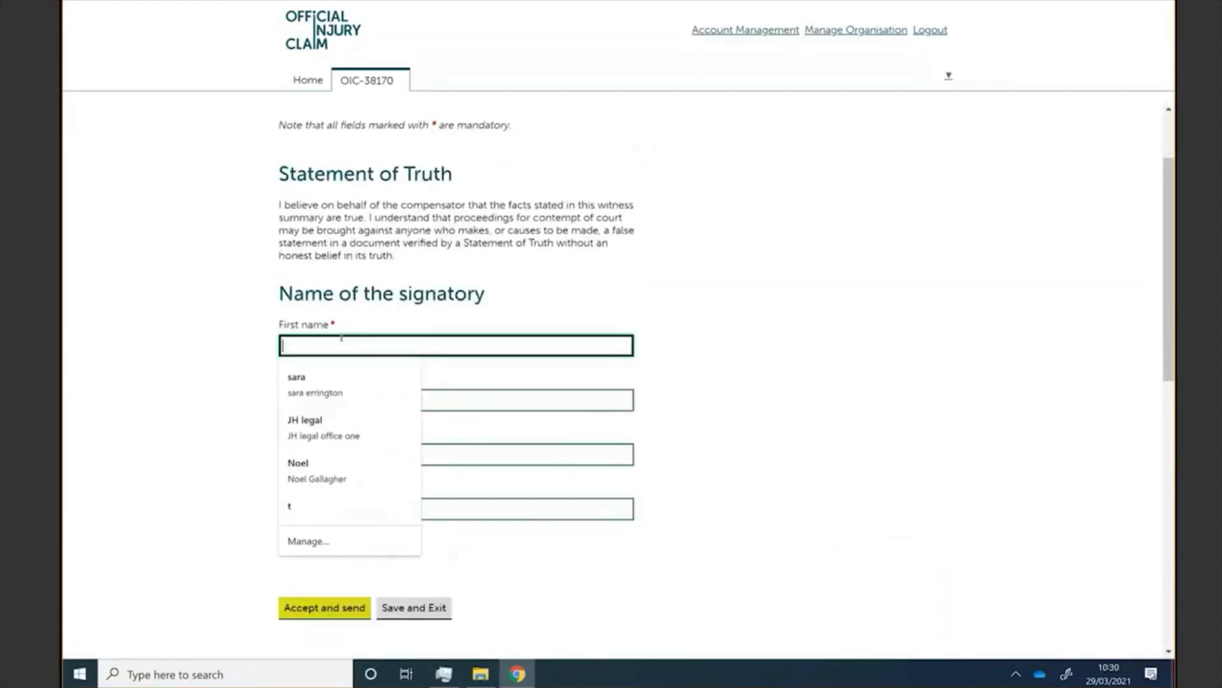
pyautogui.click(320, 380)
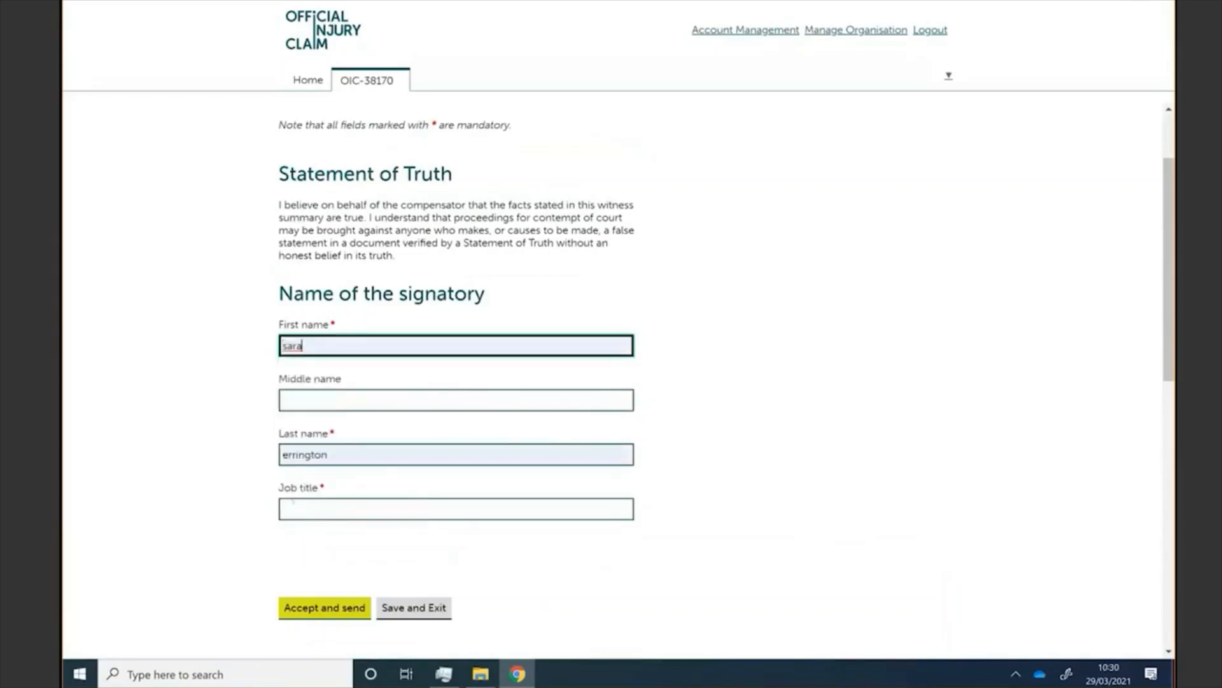
pyautogui.click(305, 508)
pyautogui.write('Cla')
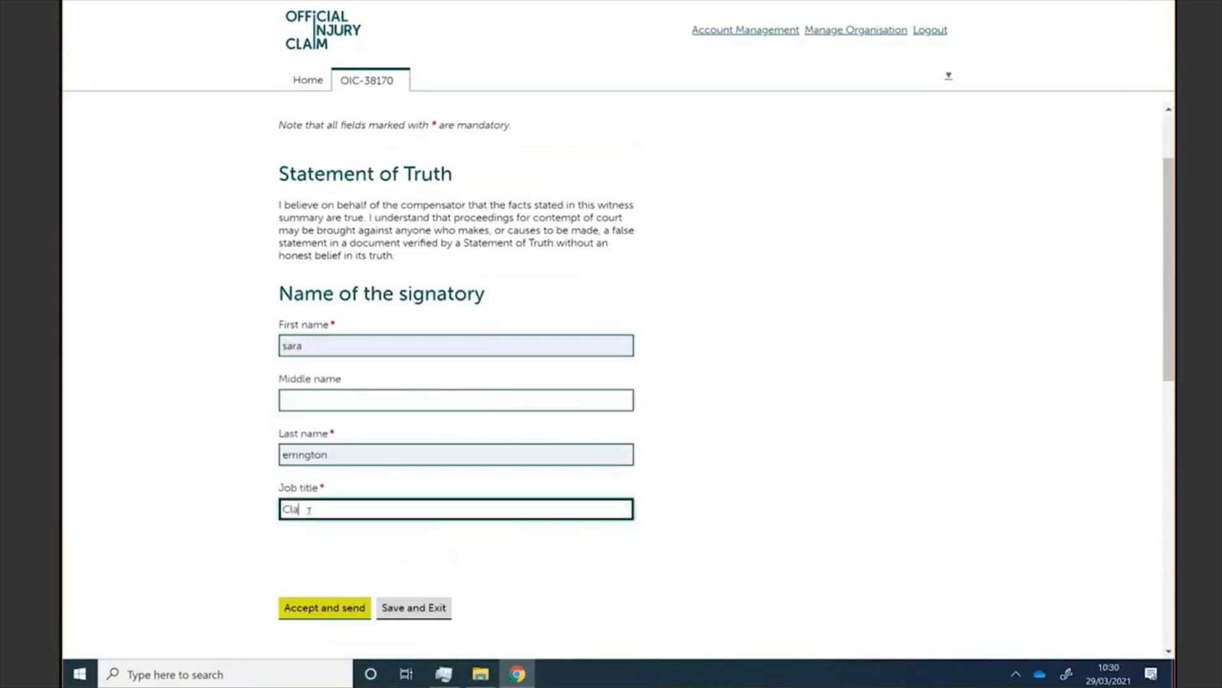
pyautogui.write('ims h')
pyautogui.write('andler')
pyautogui.click(299, 608)
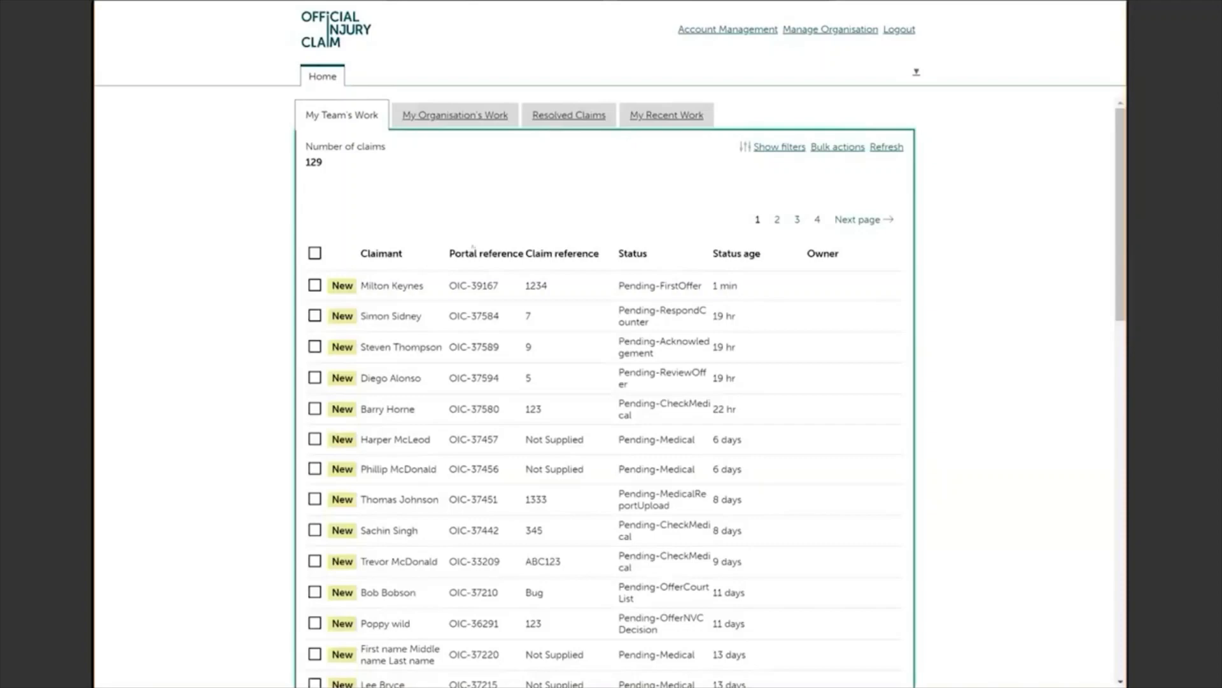
pyautogui.click(481, 288)
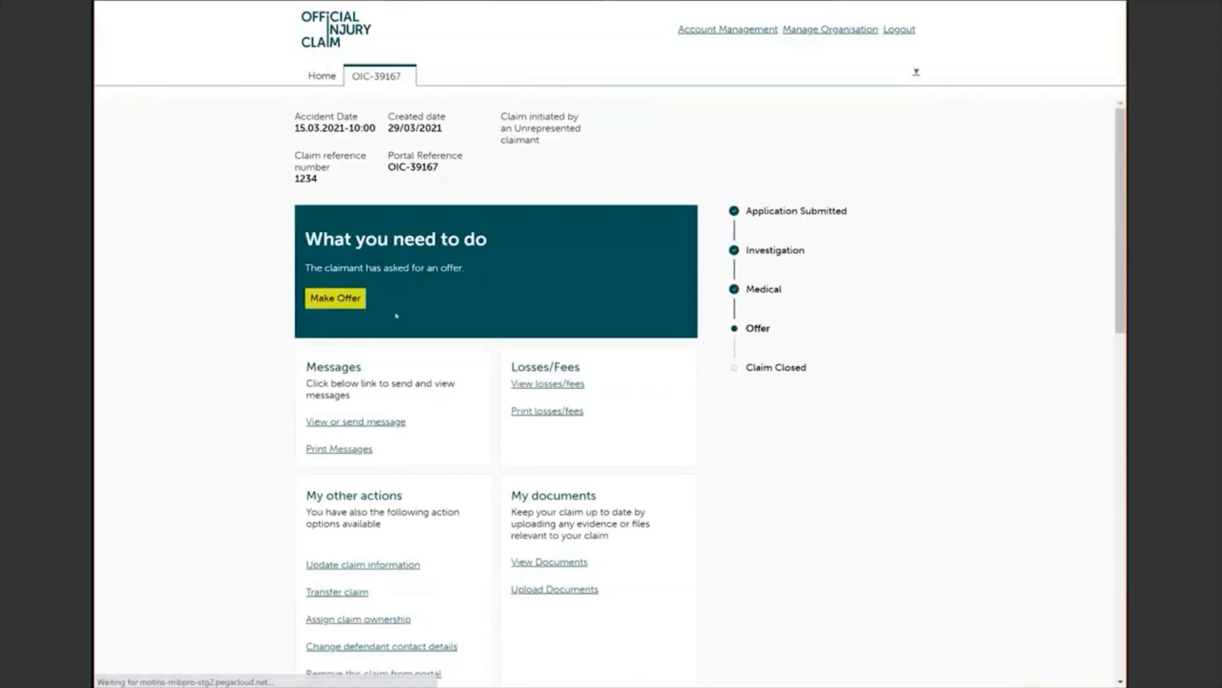
pyautogui.click(344, 294)
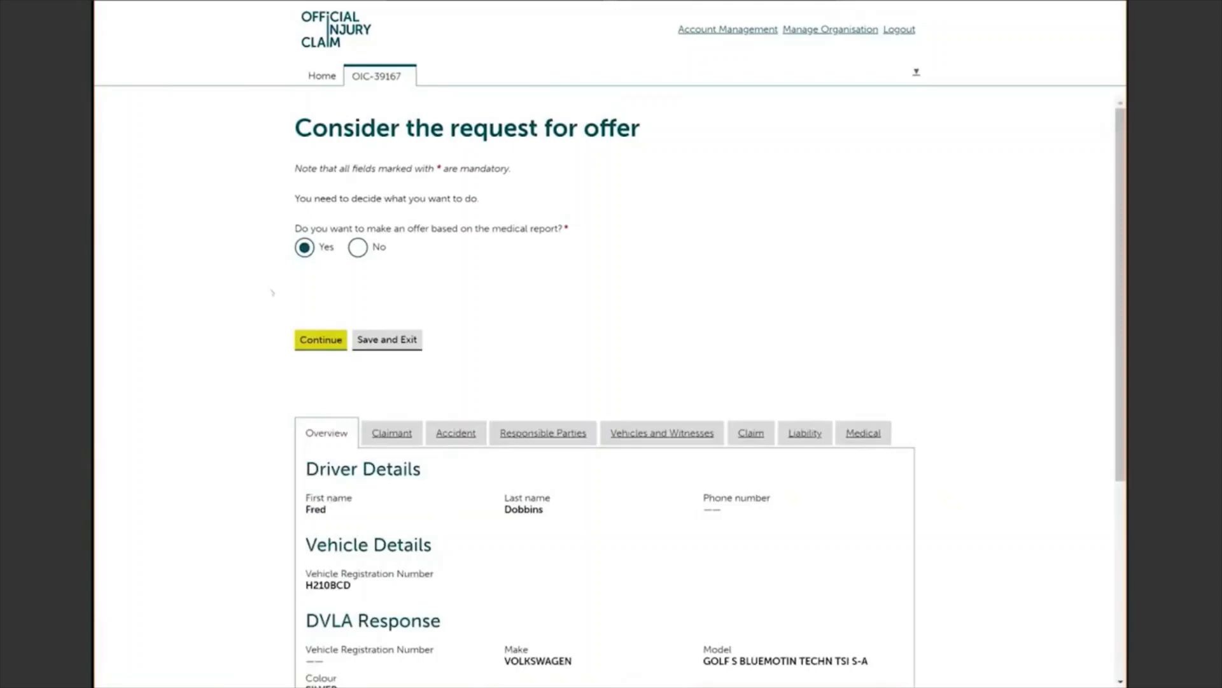
pyautogui.click(357, 249)
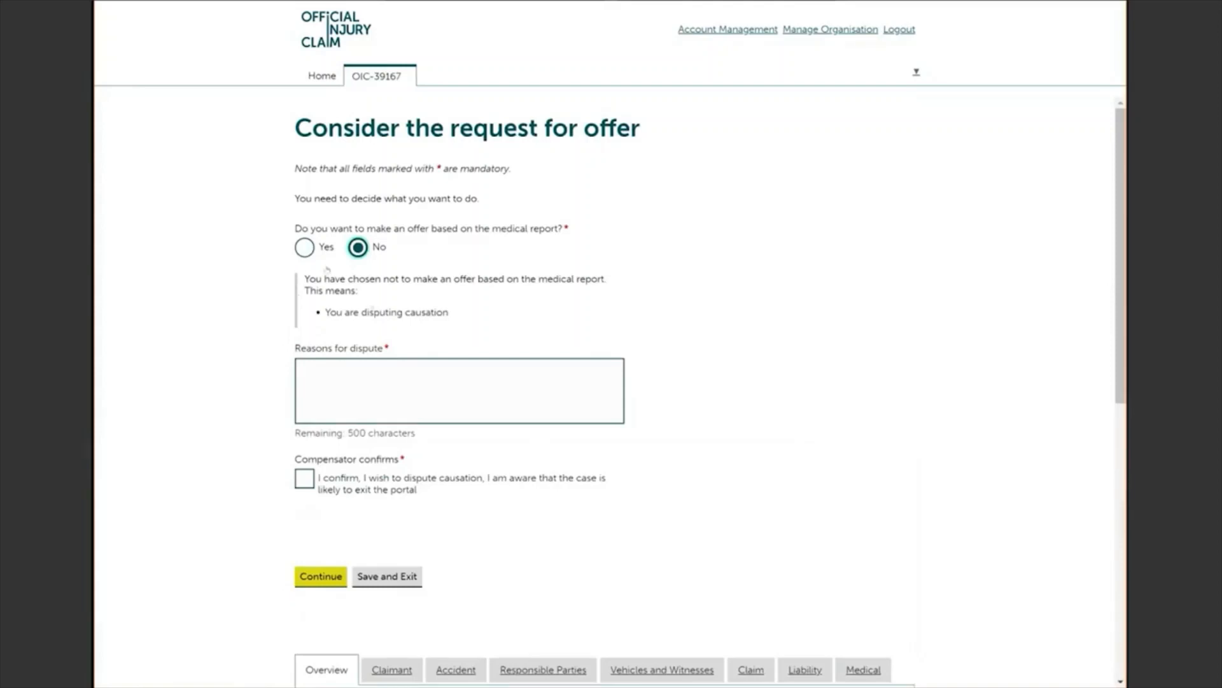
pyautogui.click(305, 248)
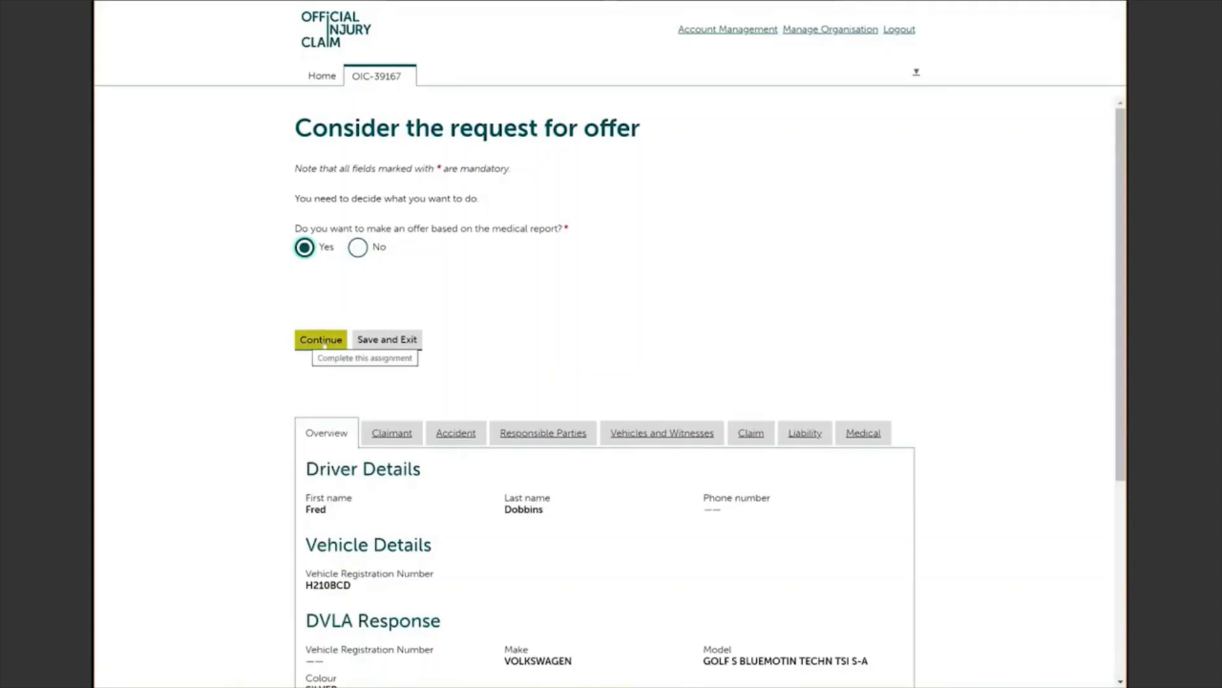
pyautogui.click(322, 342)
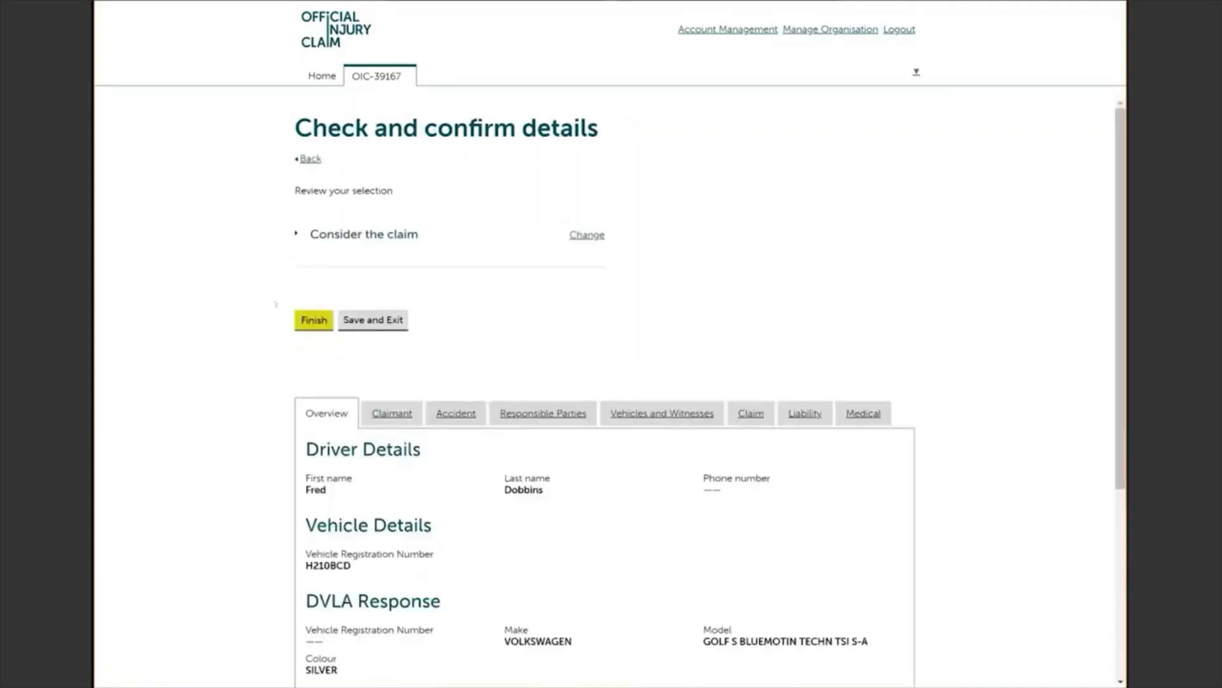
pyautogui.click(308, 320)
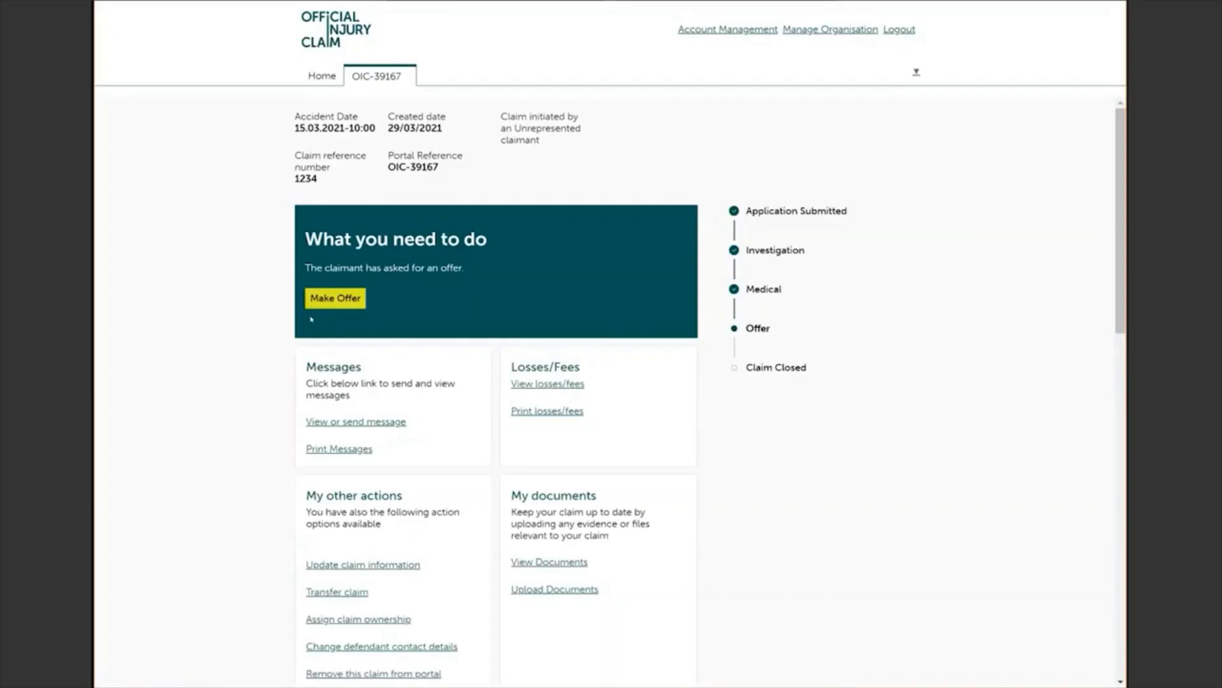
# Step: Start the offer and enter CRU reference ABC123
pyautogui.click(344, 302)
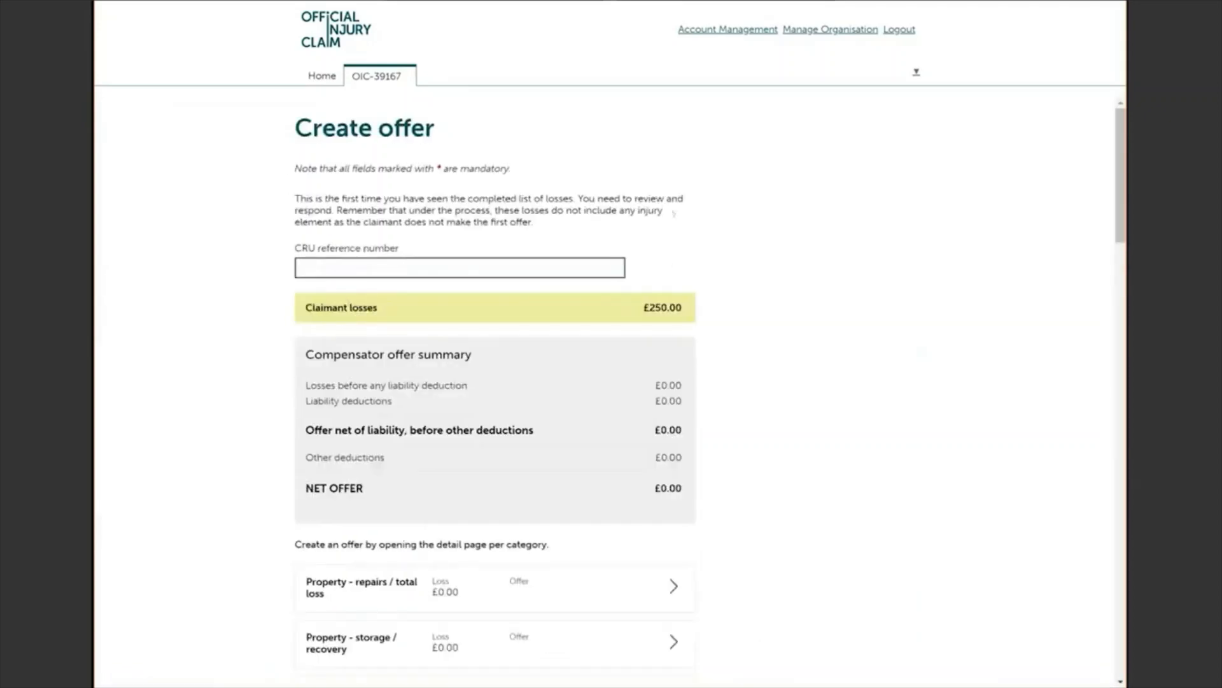
pyautogui.click(319, 258)
pyautogui.write('ABC123')
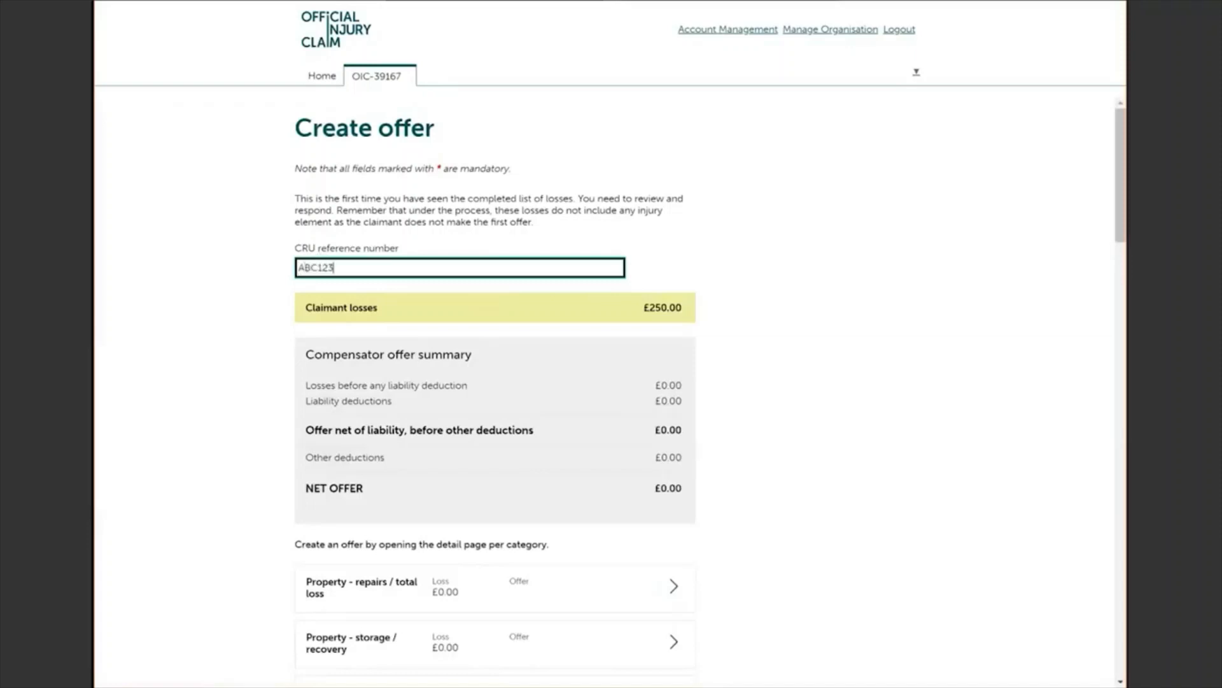
pyautogui.scroll(-5, 318, 255)
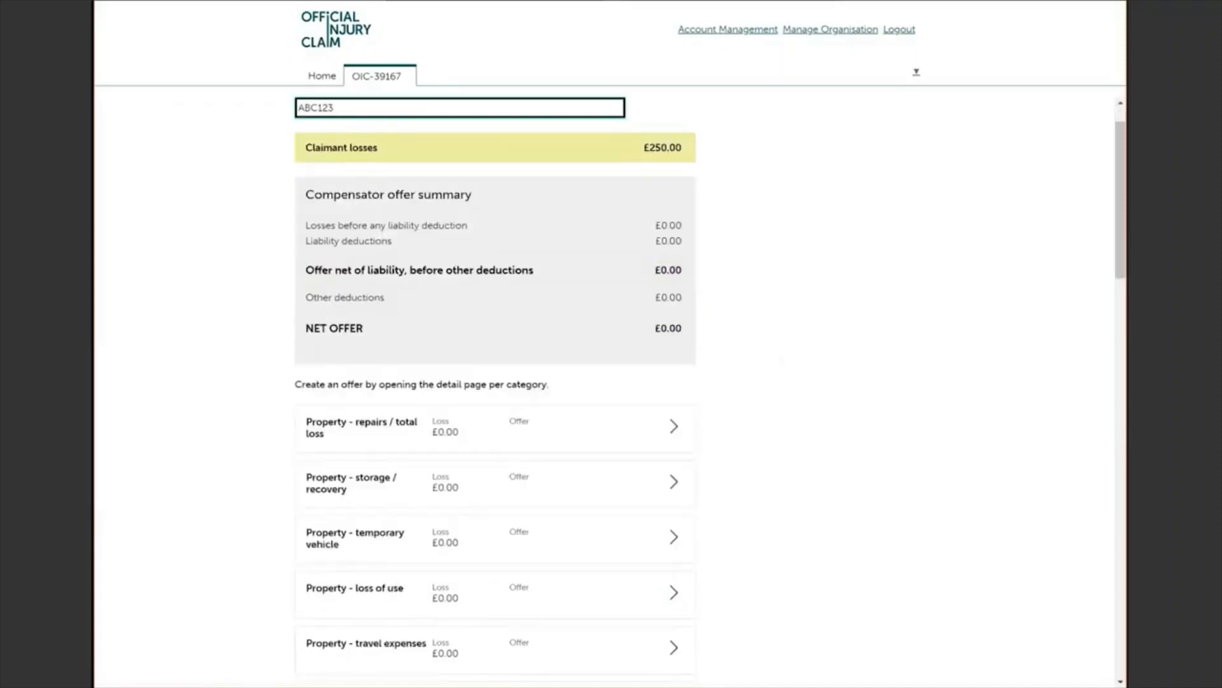
pyautogui.scroll(-2, 495, 382)
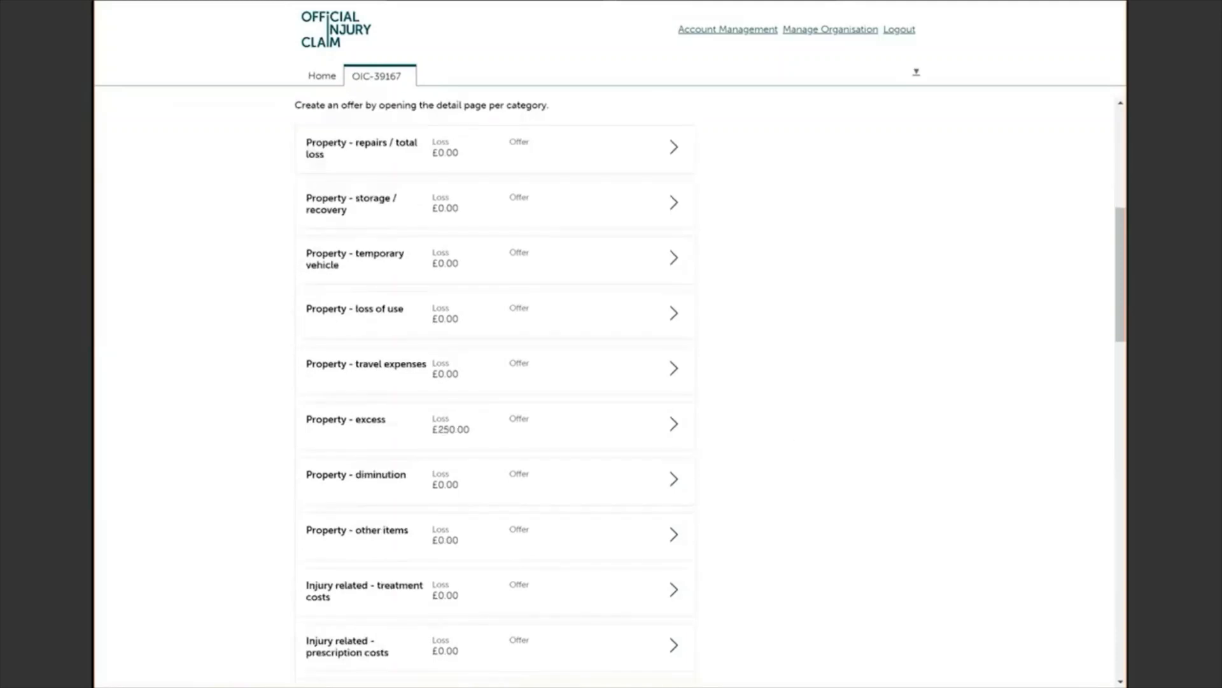
pyautogui.scroll(-2, 495, 382)
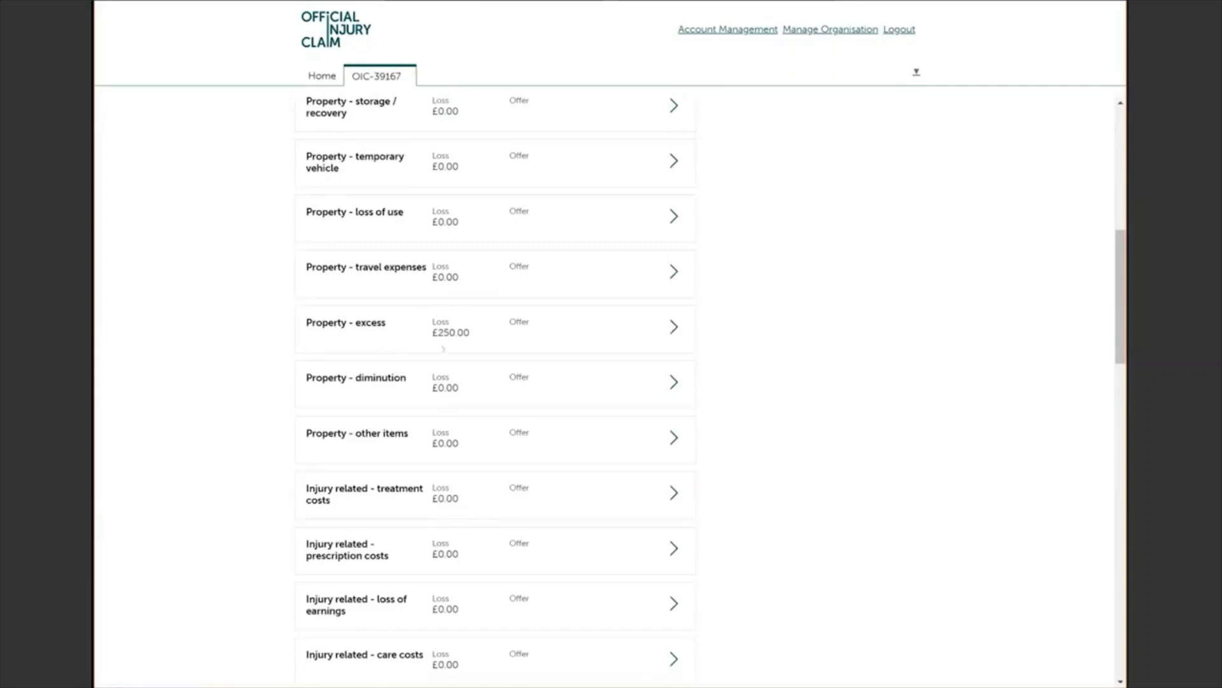
# Step: Offer £250.00 on the Property - excess loss with comment 'Agreed' and save it
pyautogui.click(674, 327)
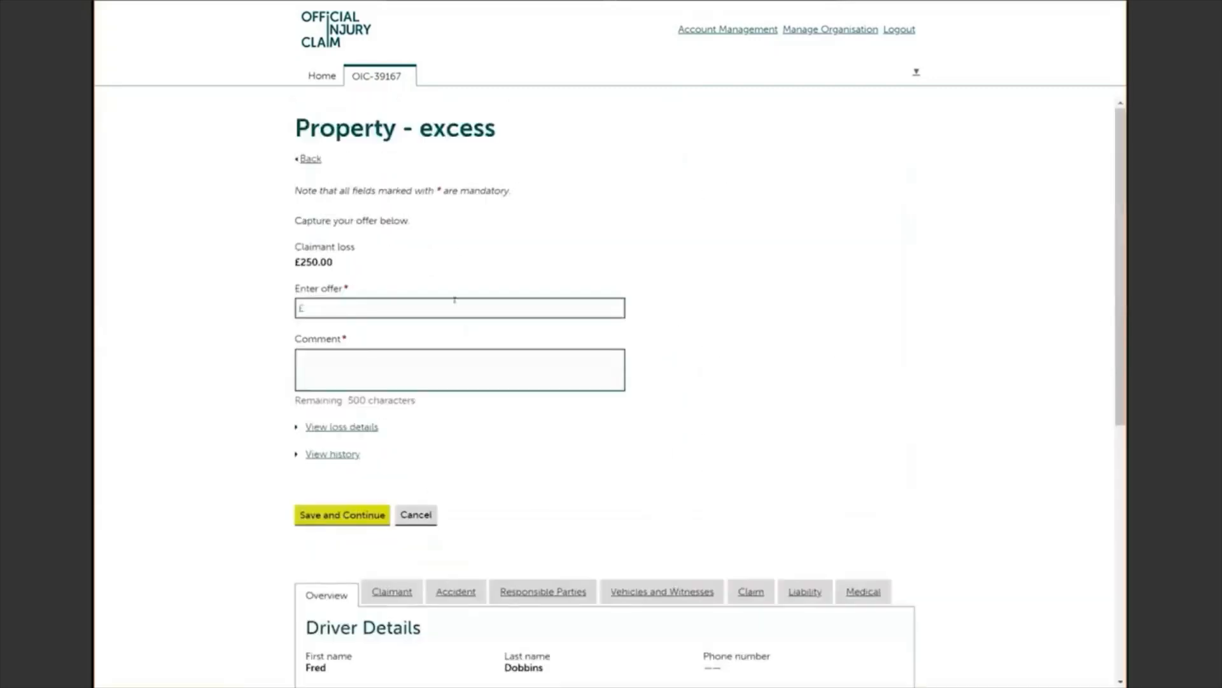
pyautogui.click(454, 300)
pyautogui.write('250.00')
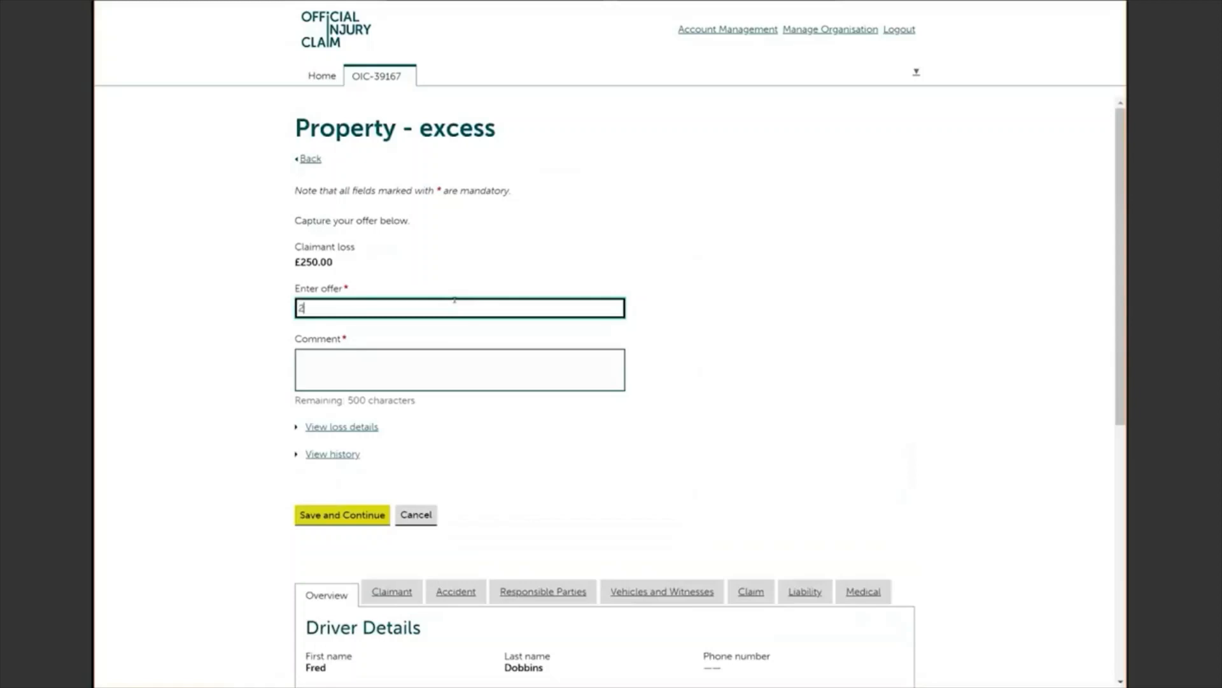
pyautogui.click(435, 361)
pyautogui.write('Agreed')
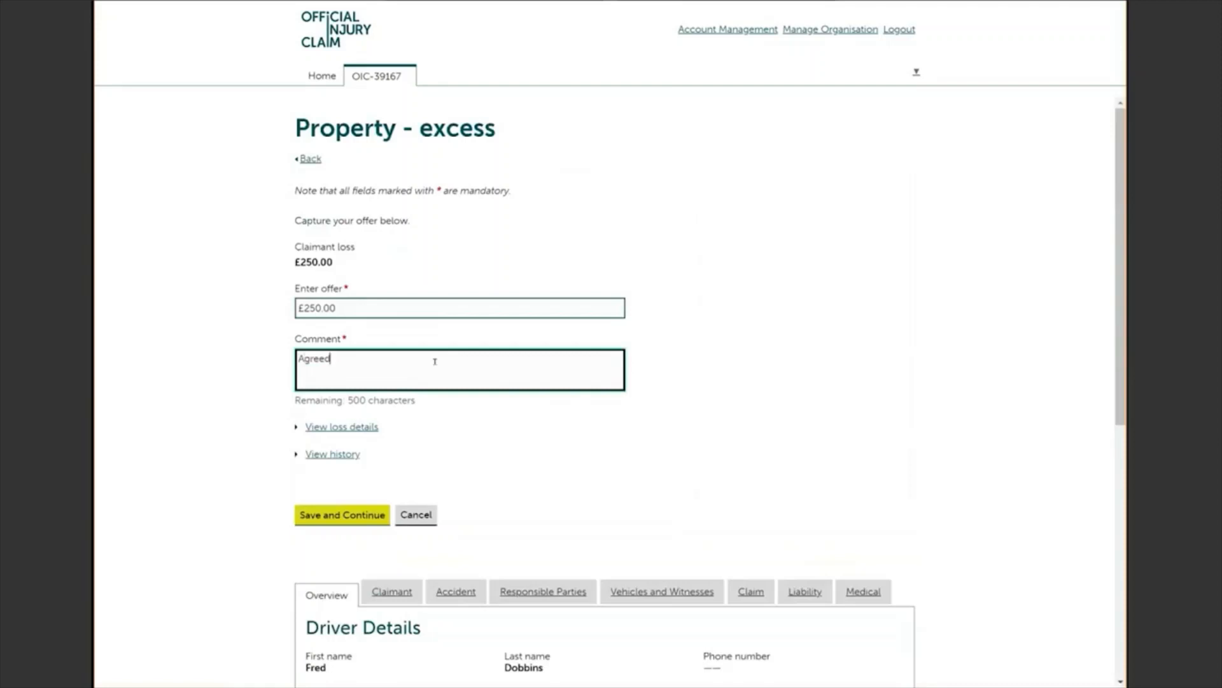
pyautogui.click(343, 515)
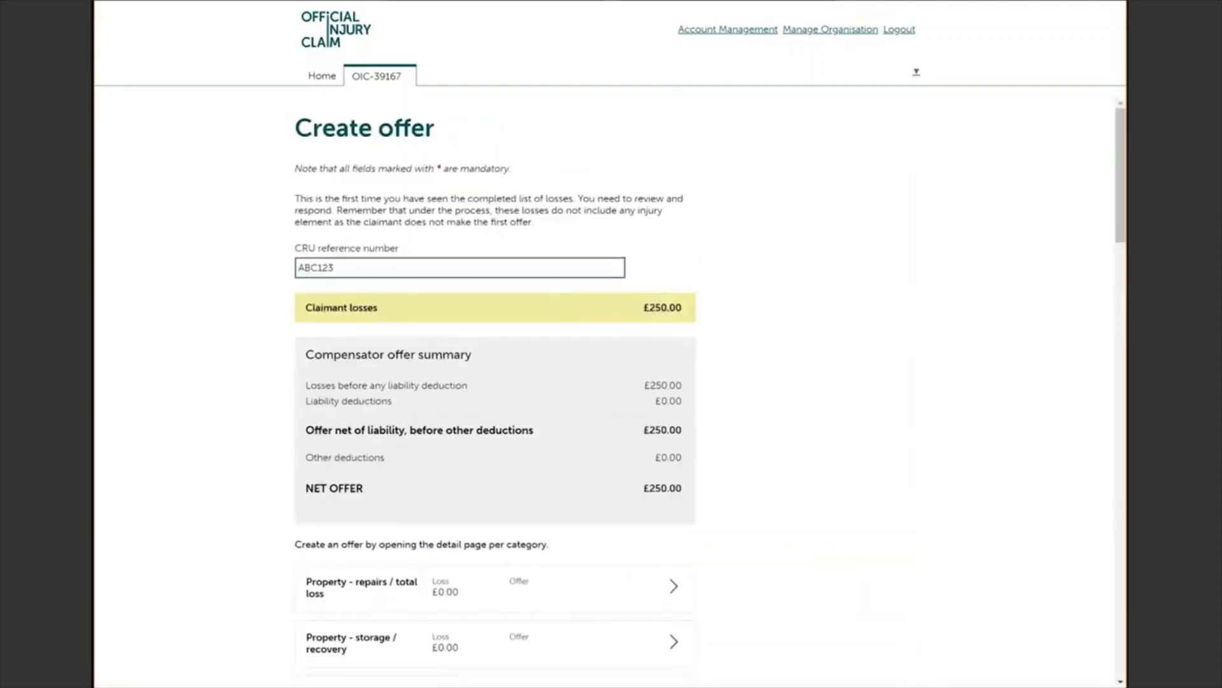
# Step: Set the whiplash tariff to 'More than 9 months, but not more than 12 months' for £400.00
pyautogui.scroll(-1, 611, 382)
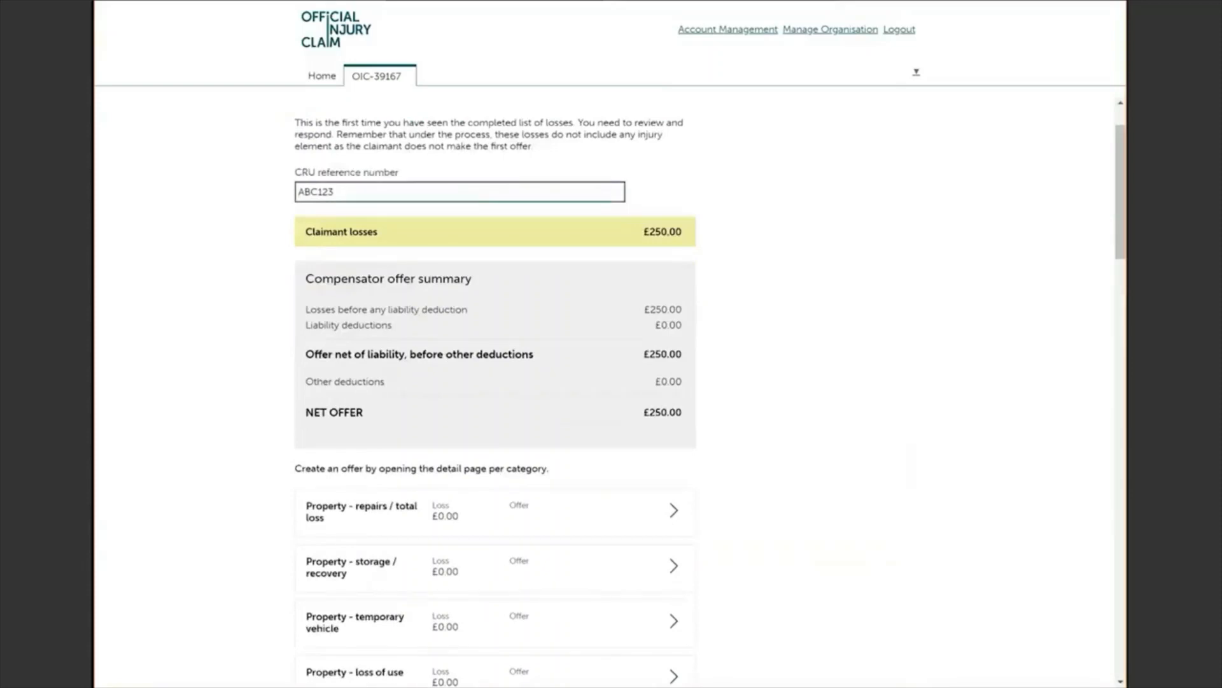
pyautogui.scroll(-2, 611, 382)
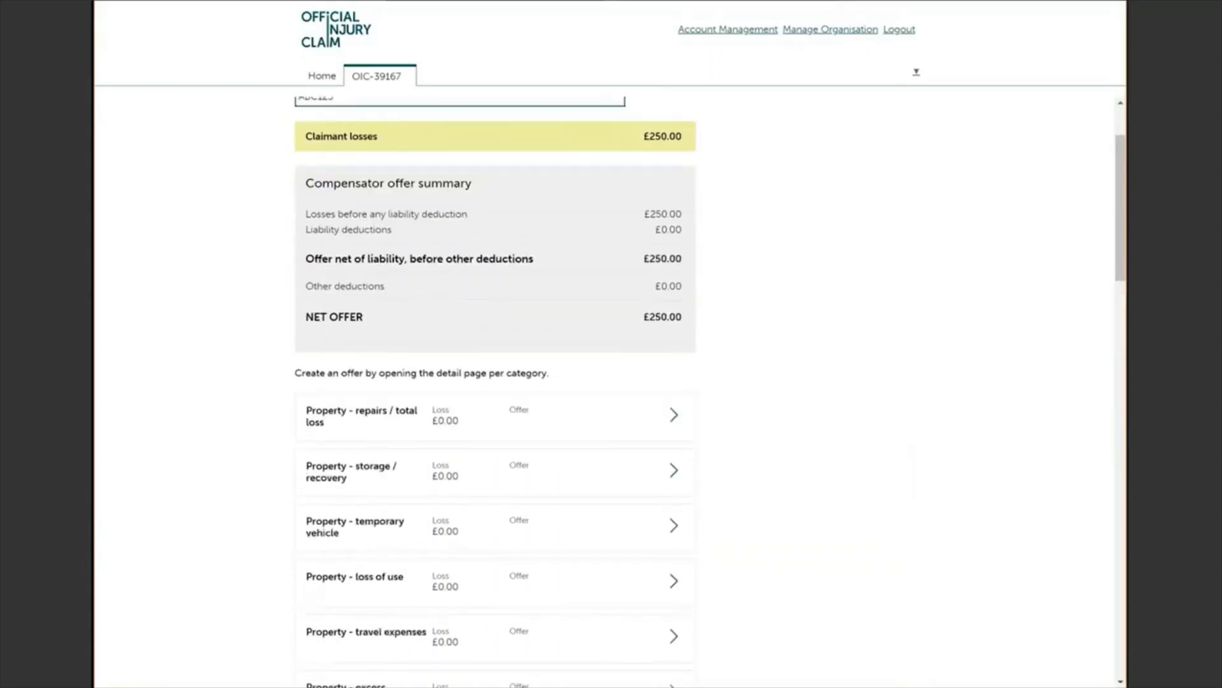
pyautogui.scroll(-6, 611, 382)
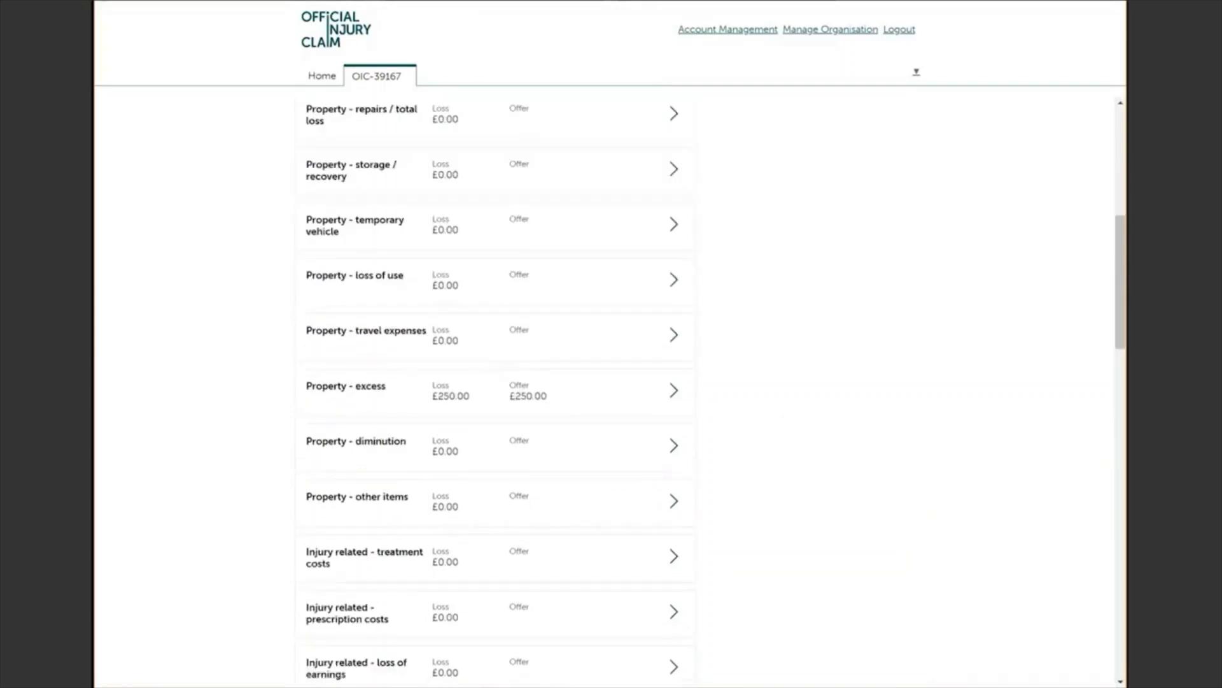
pyautogui.scroll(-6, 611, 381)
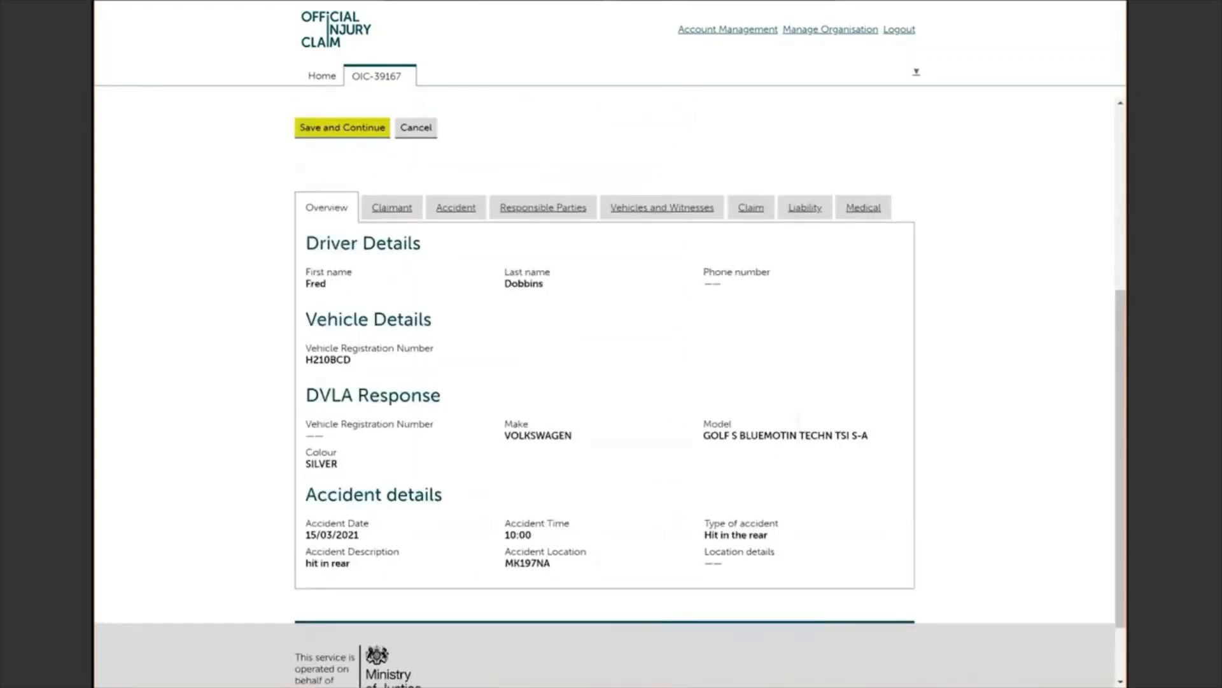
pyautogui.click(423, 266)
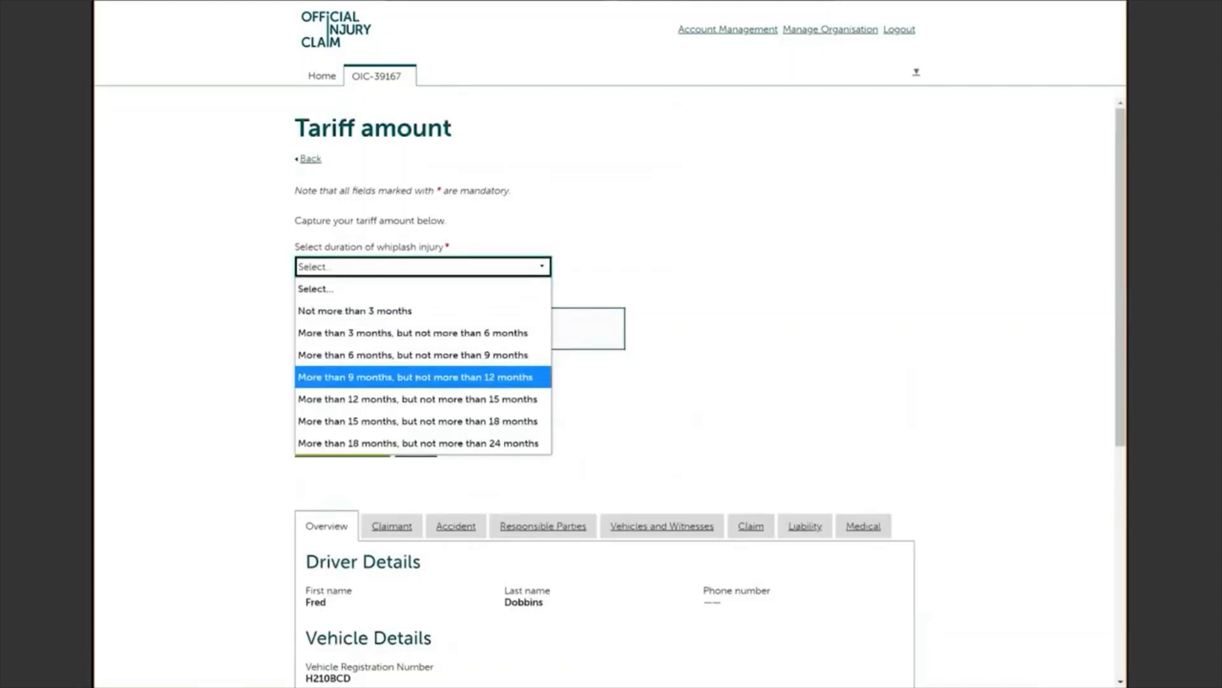
pyautogui.click(417, 377)
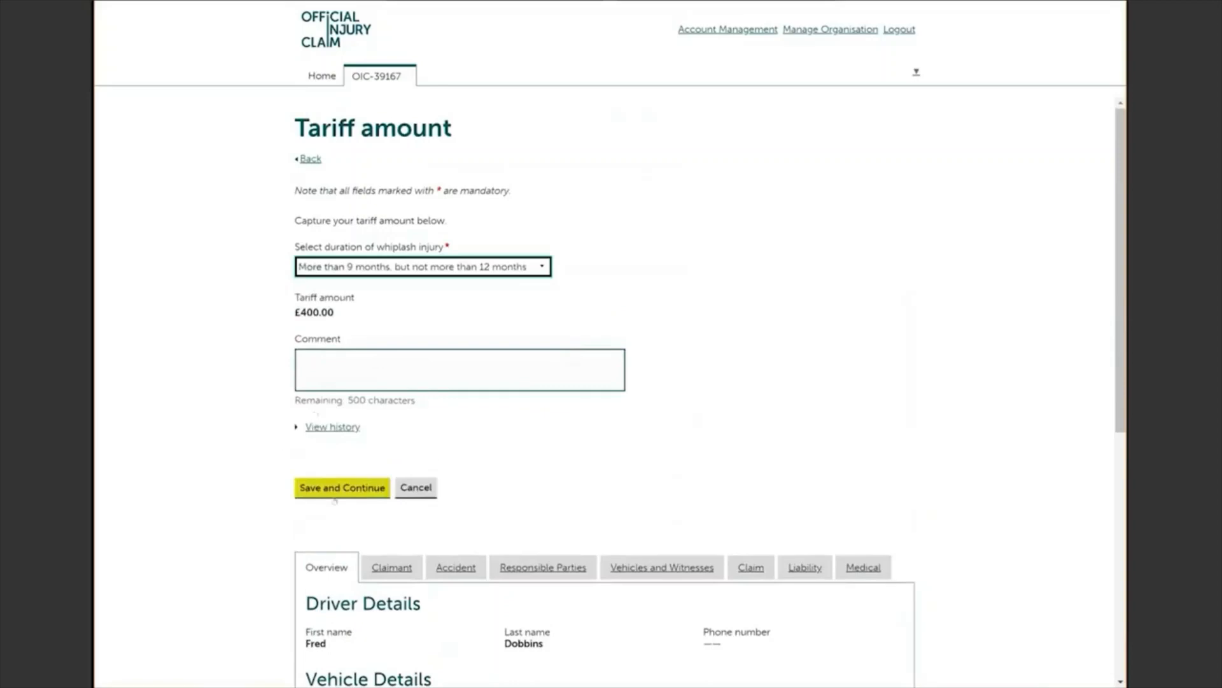
pyautogui.click(338, 491)
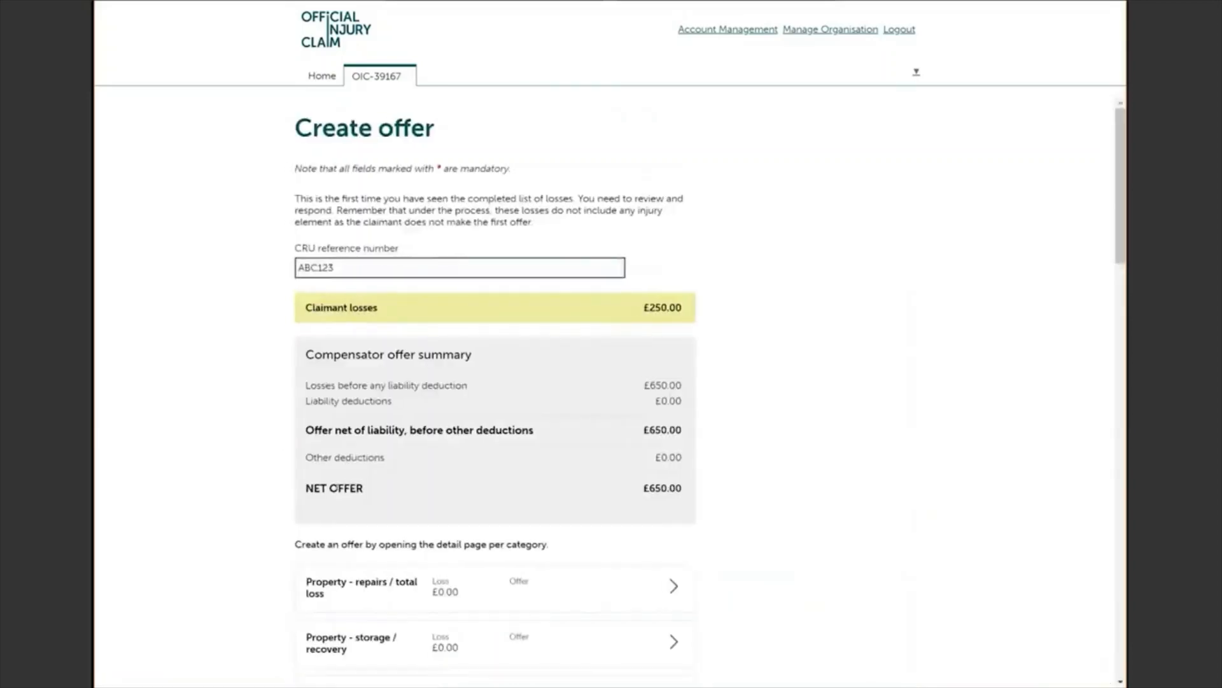
# Step: Offer £250.00 for Injury – non-tariff with the comment 'Please In line with the medical report'
pyautogui.scroll(-12, 495, 382)
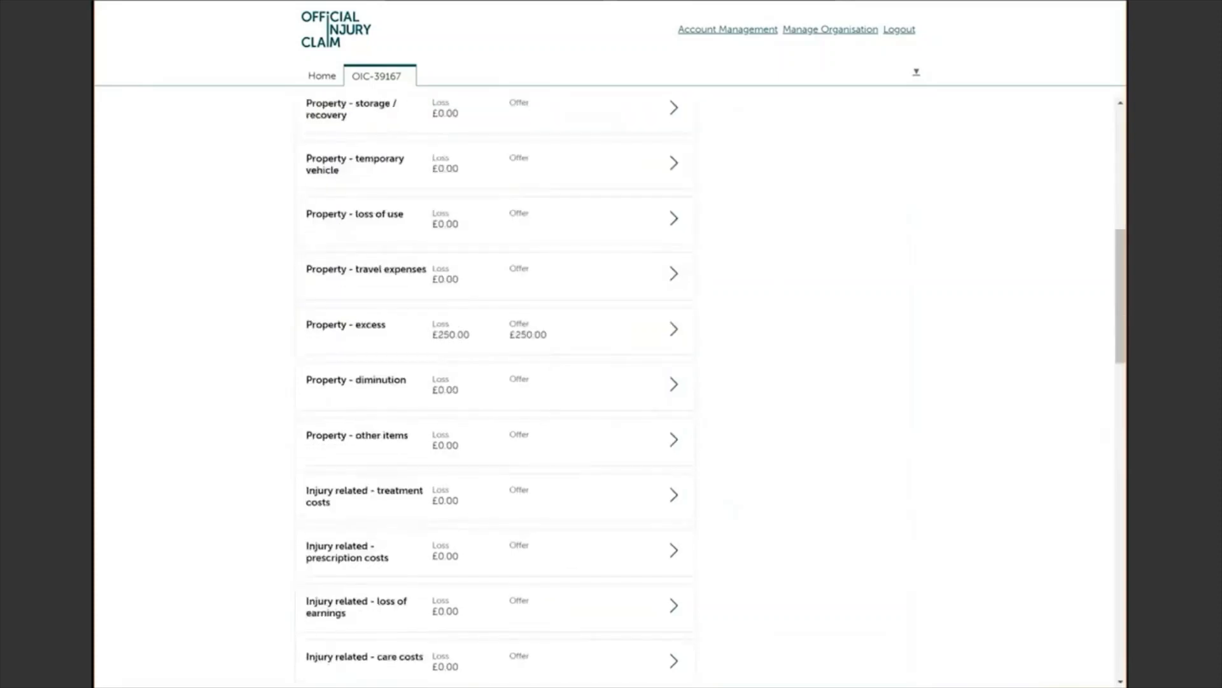
pyautogui.scroll(-2, 495, 382)
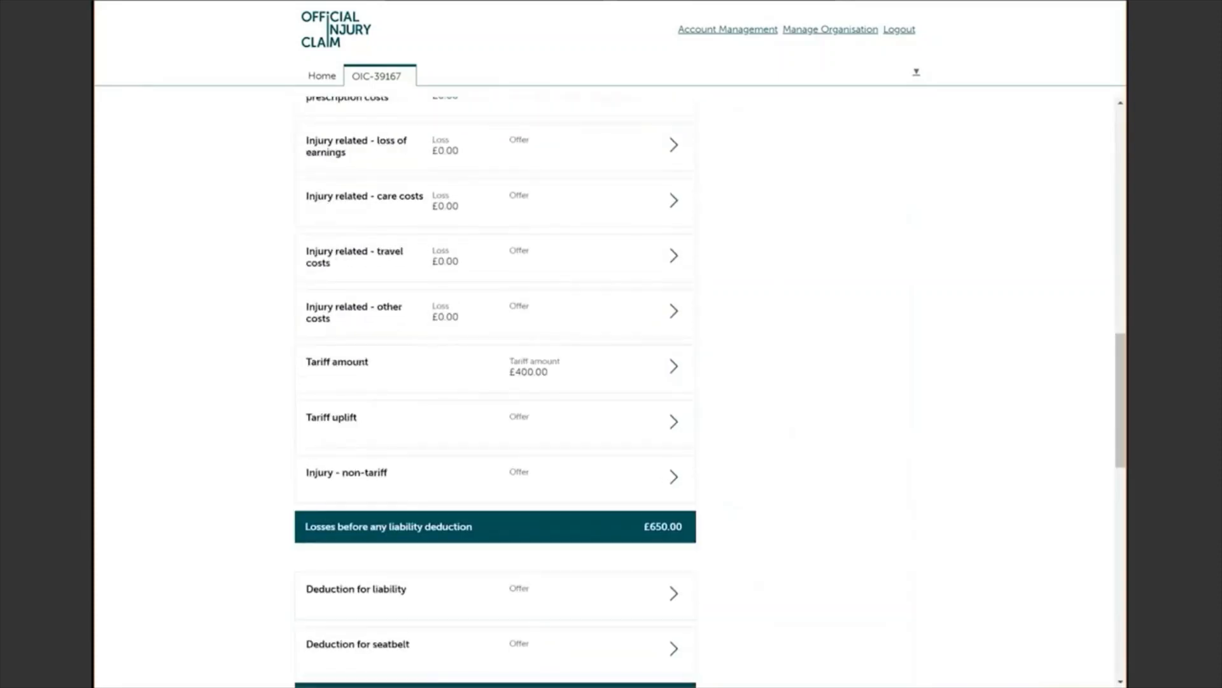
pyautogui.click(674, 476)
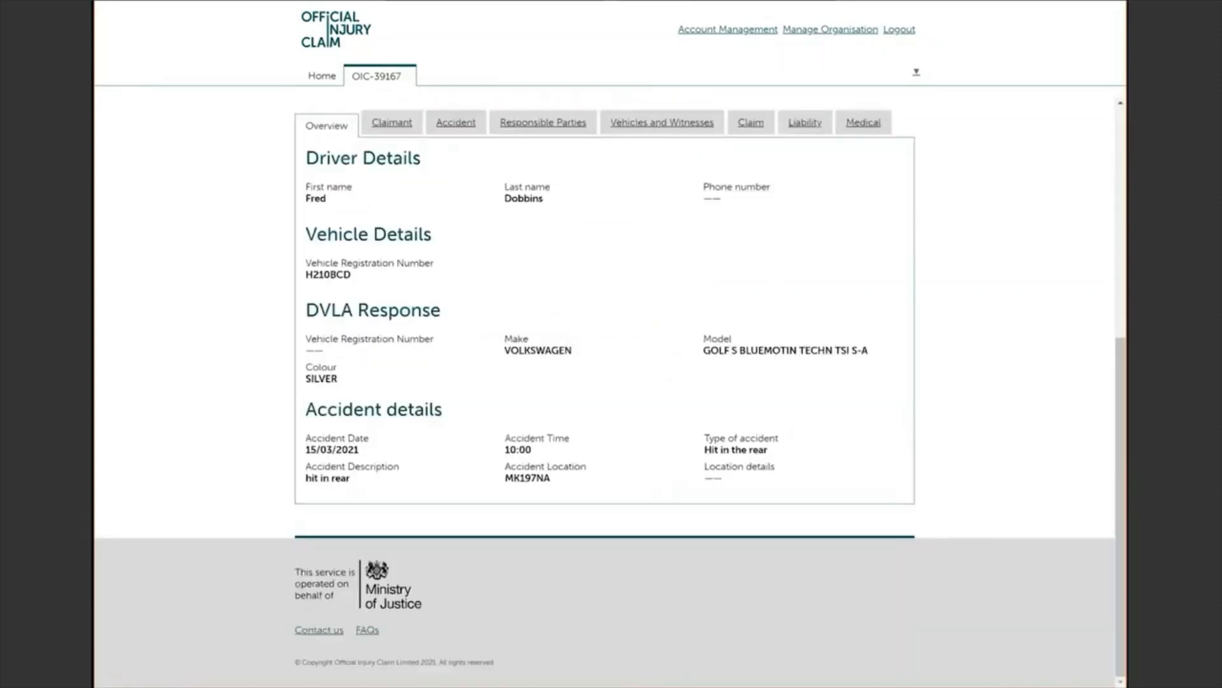
pyautogui.click(460, 266)
pyautogui.write('2')
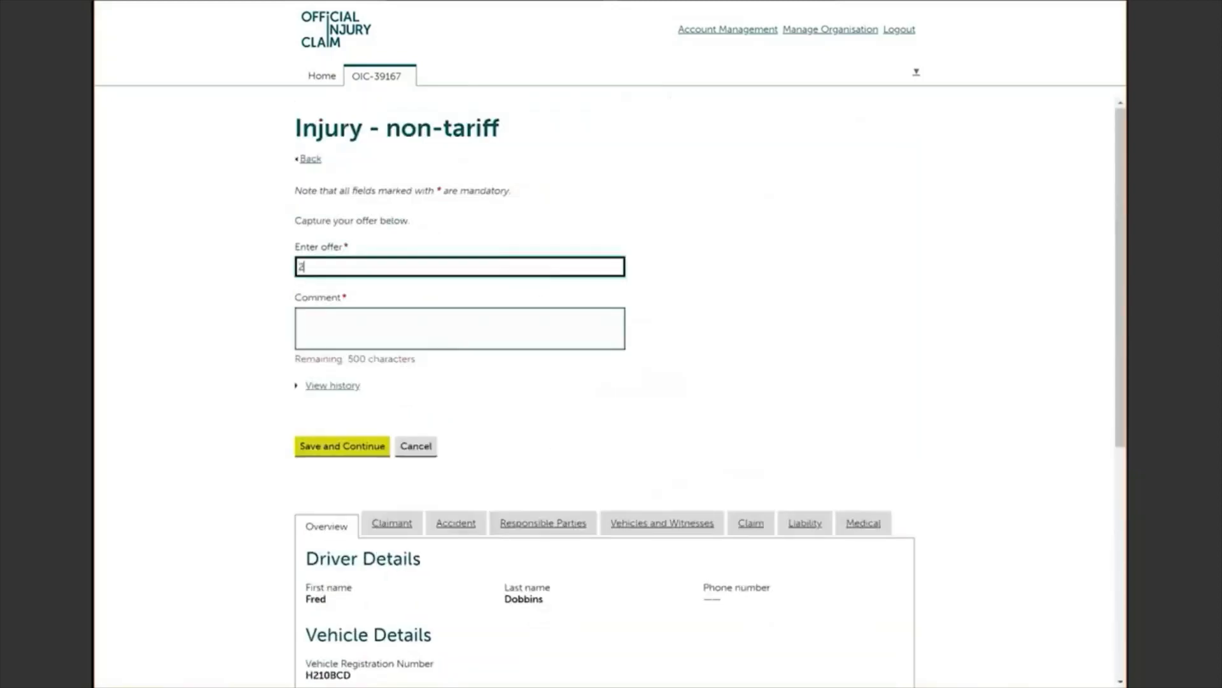
pyautogui.write('50.00')
pyautogui.click(410, 343)
pyautogui.write('Please ')
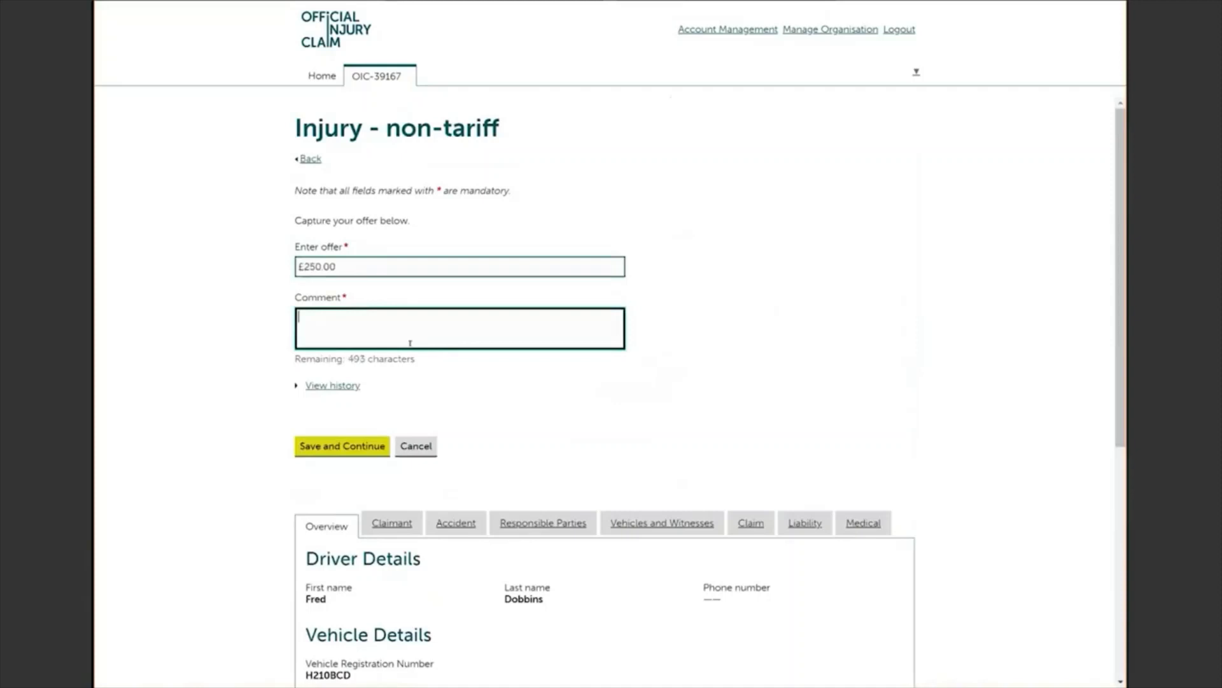
pyautogui.write('In line with the medical report')
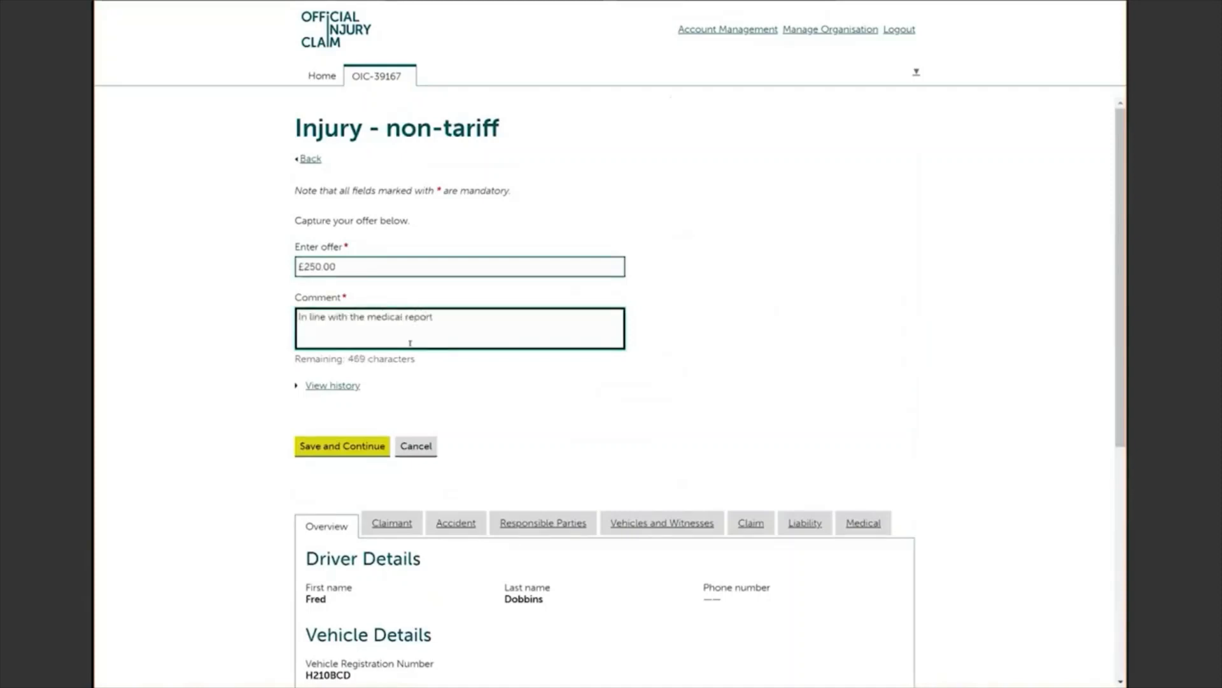
pyautogui.press('Tab')
pyautogui.press('Return')
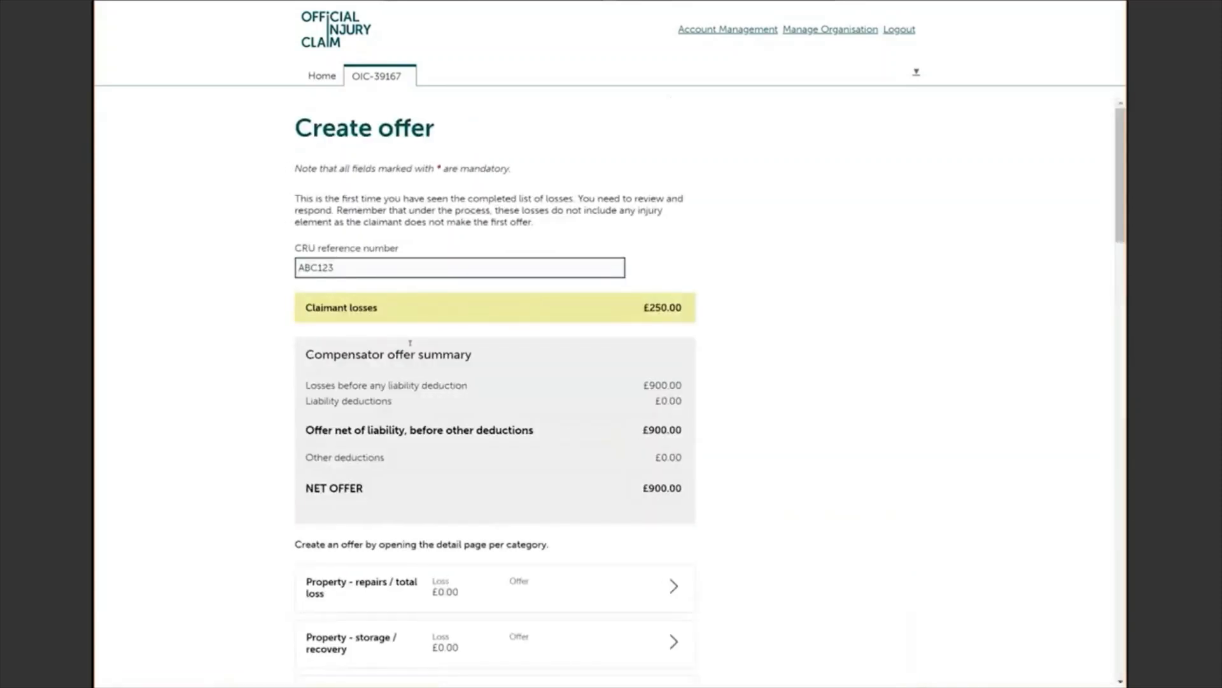
pyautogui.scroll(-3, 611, 382)
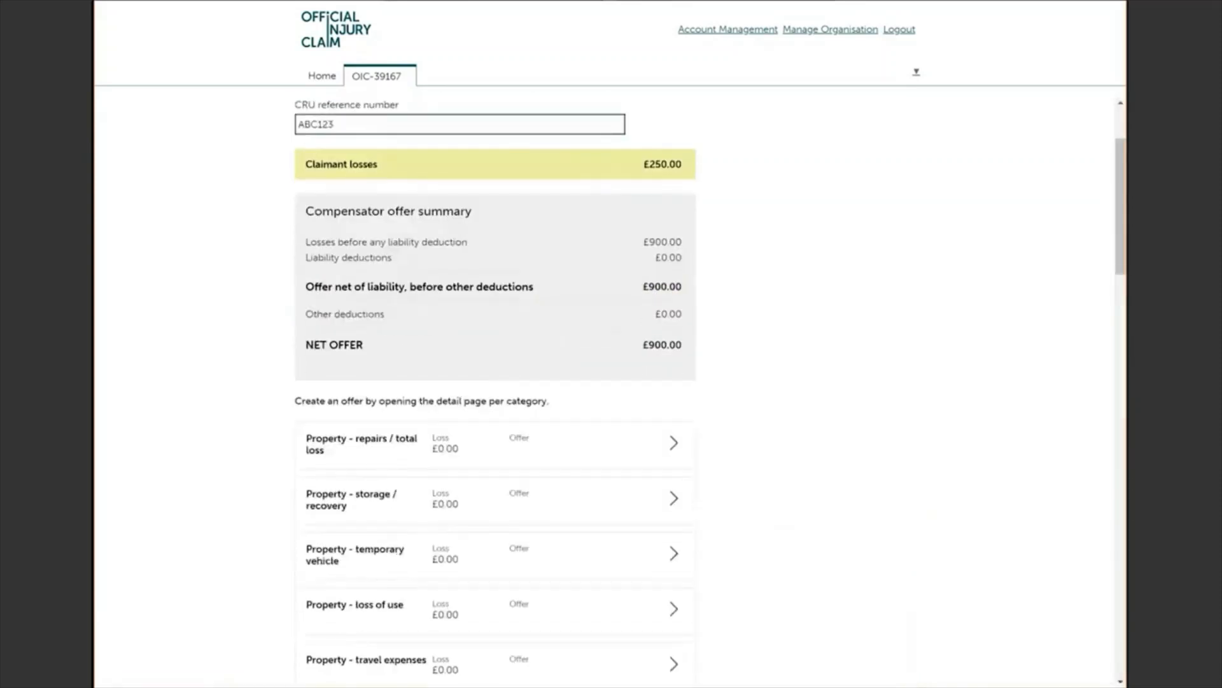
pyautogui.scroll(-3, 611, 382)
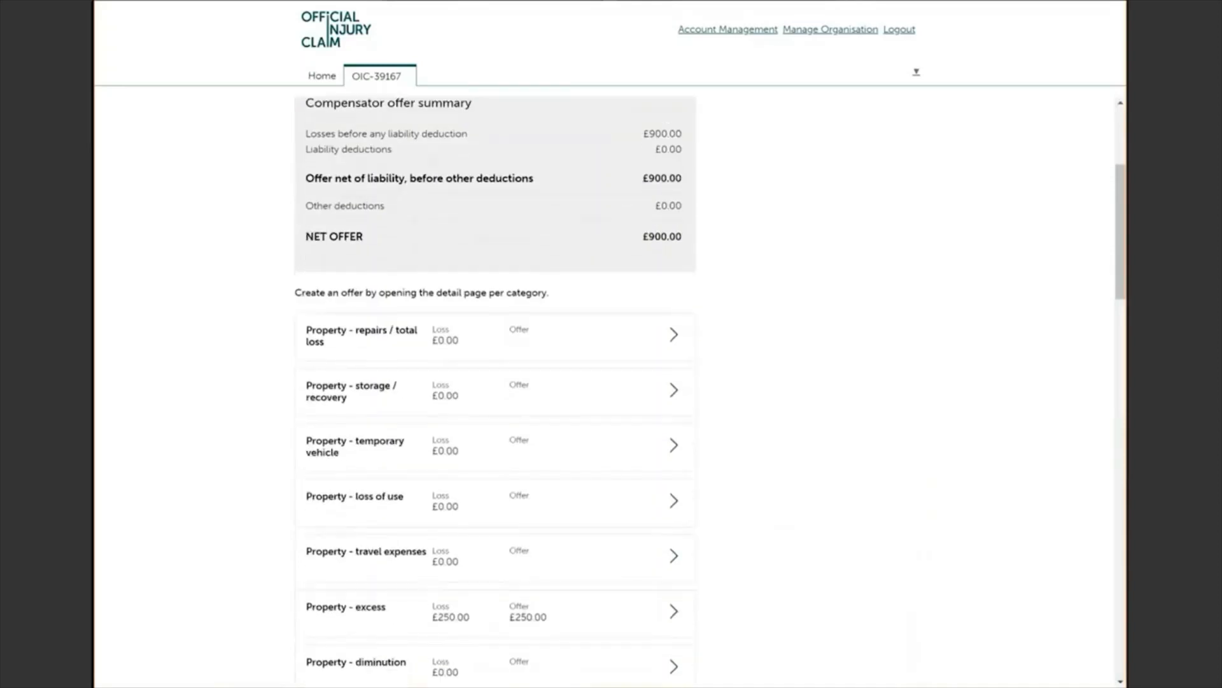
pyautogui.scroll(-10, 611, 382)
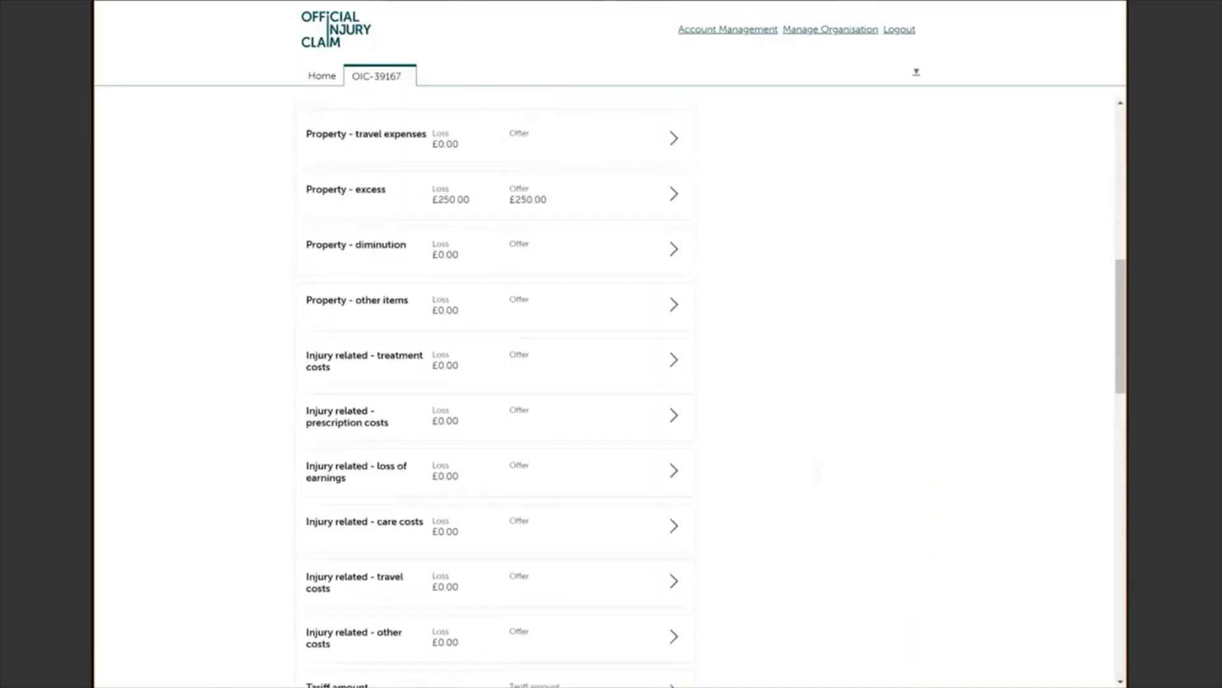
pyautogui.scroll(-9, 495, 382)
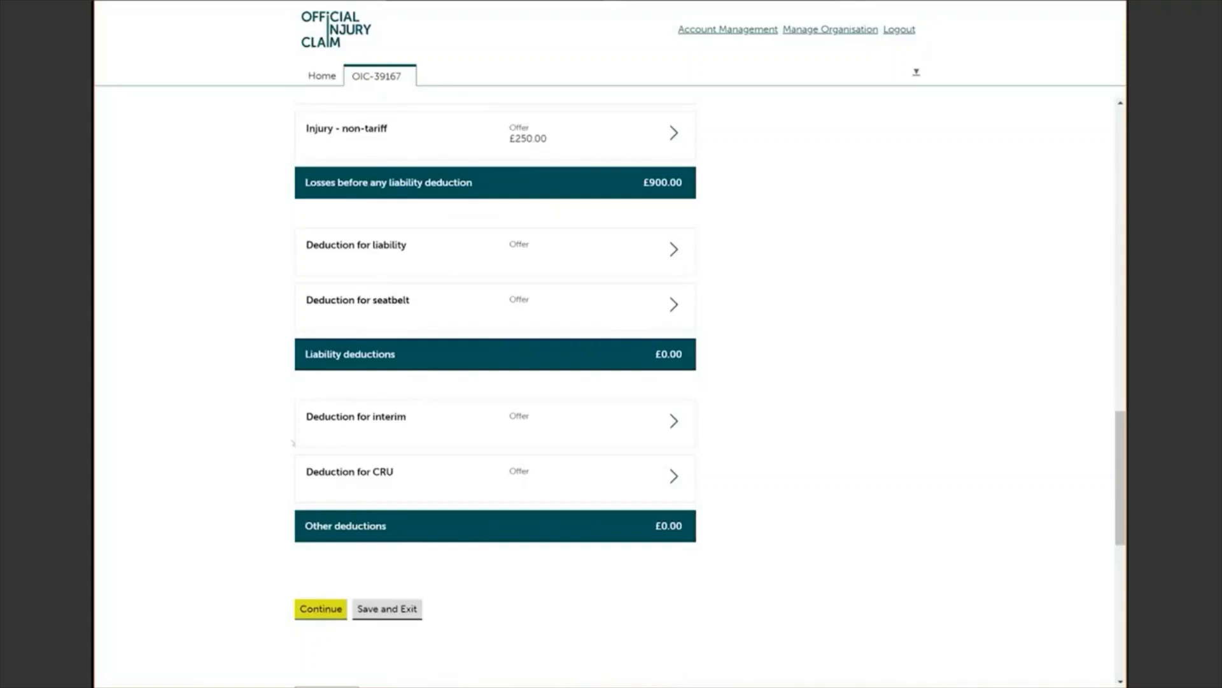
pyautogui.scroll(-5, 234, 439)
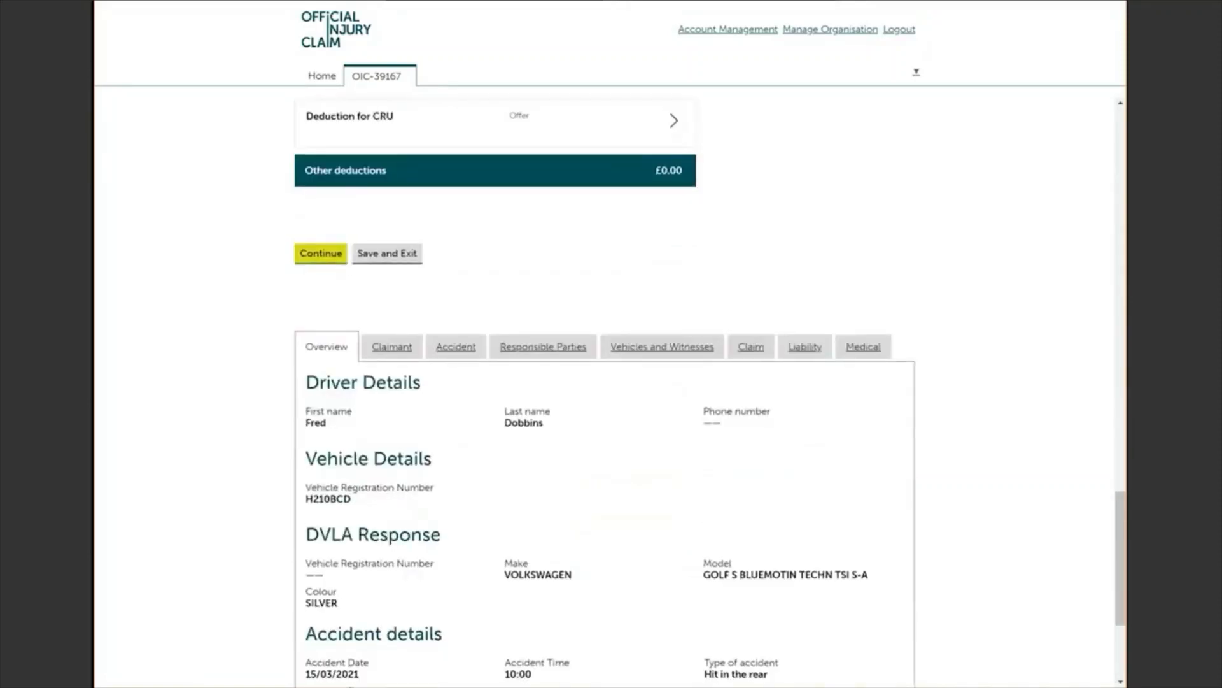
# Step: Round the £900.00 offer up by £100.00 to a £1,000.00 net offer and submit it
pyautogui.click(312, 260)
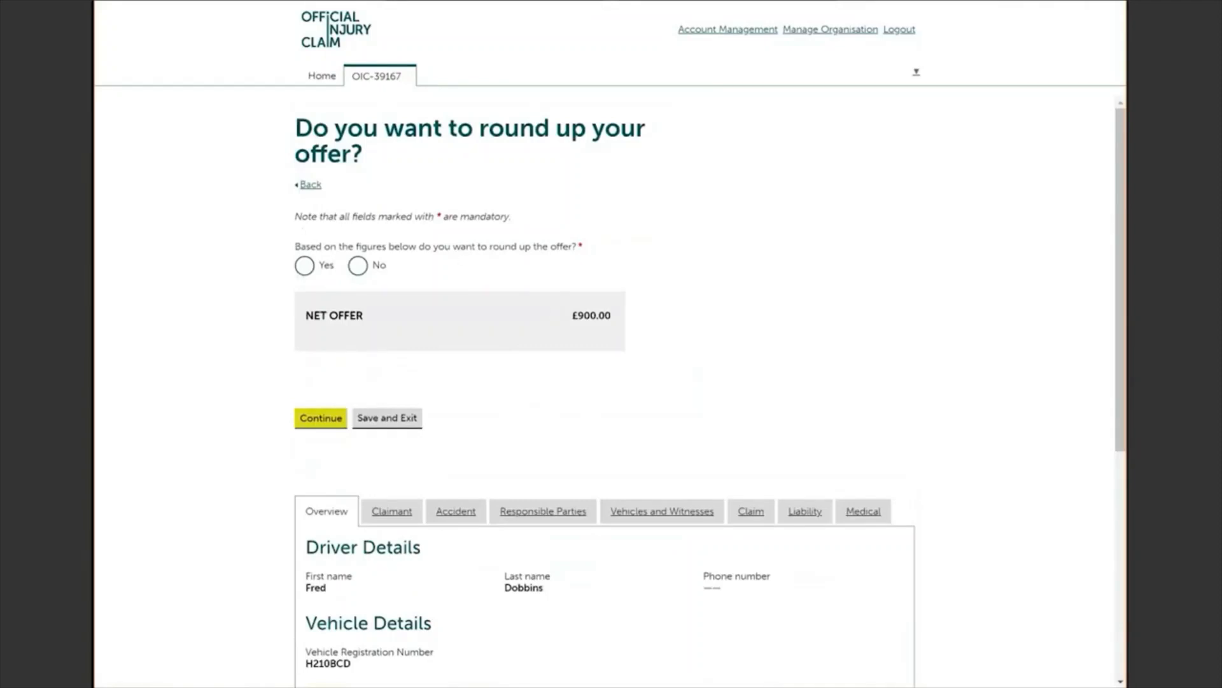
pyautogui.click(302, 269)
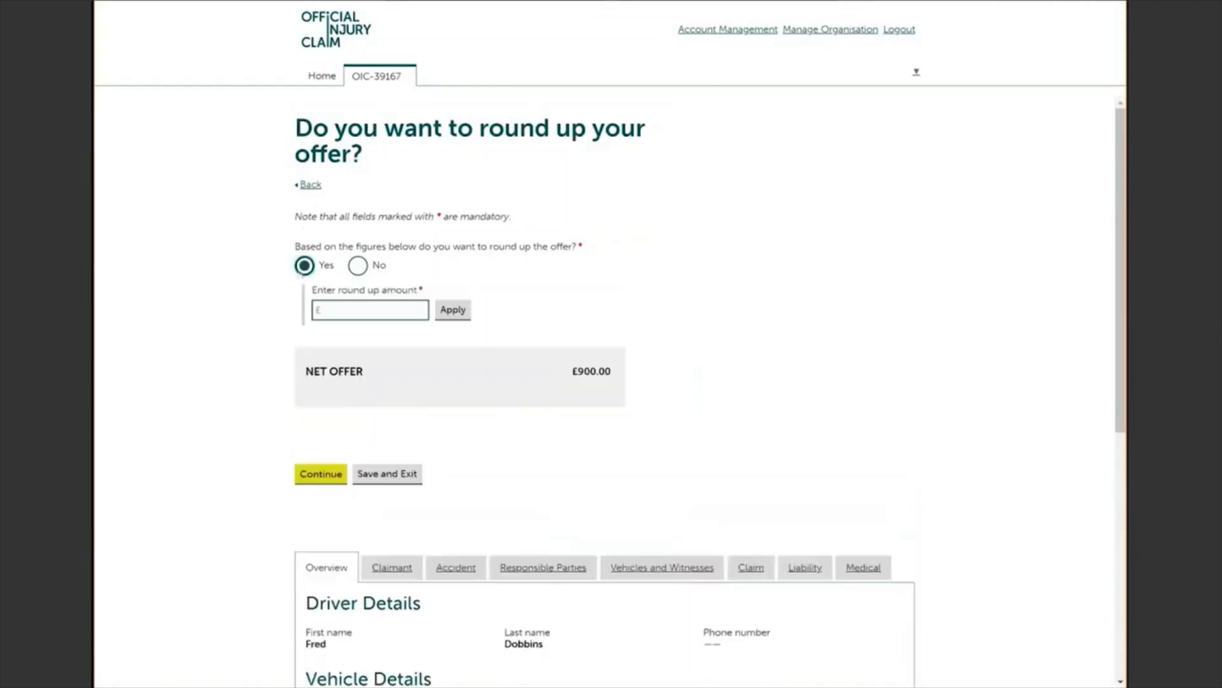
pyautogui.click(369, 299)
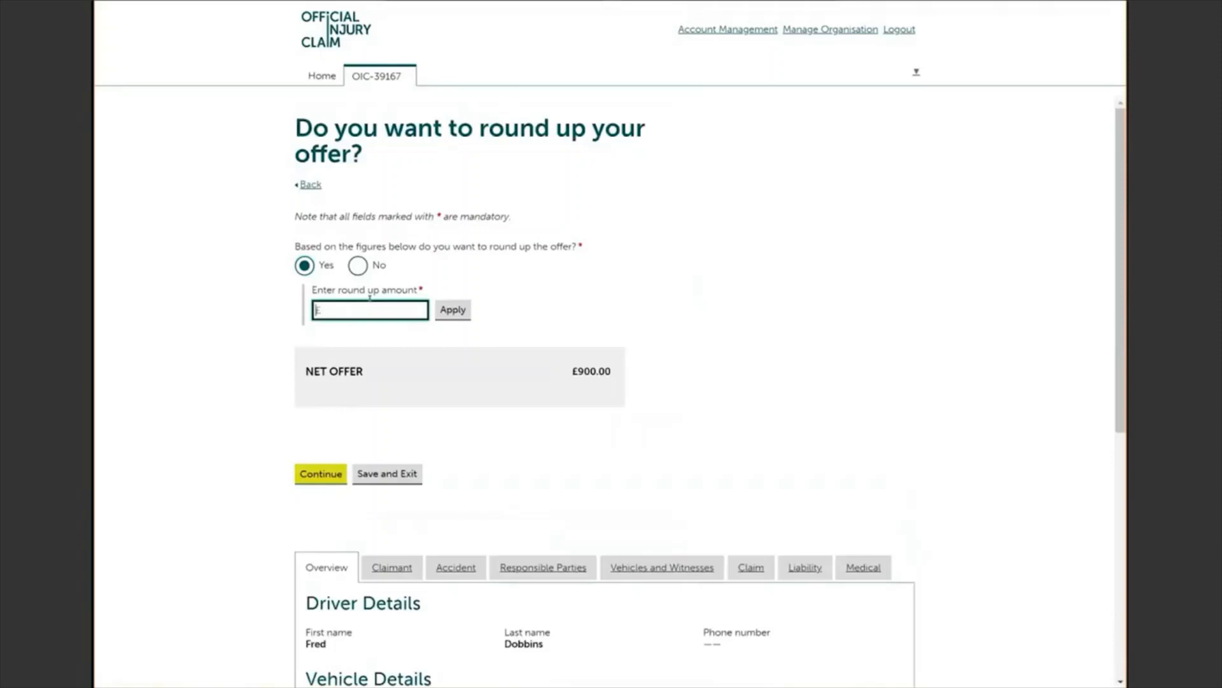
pyautogui.write('100.00')
pyautogui.click(503, 280)
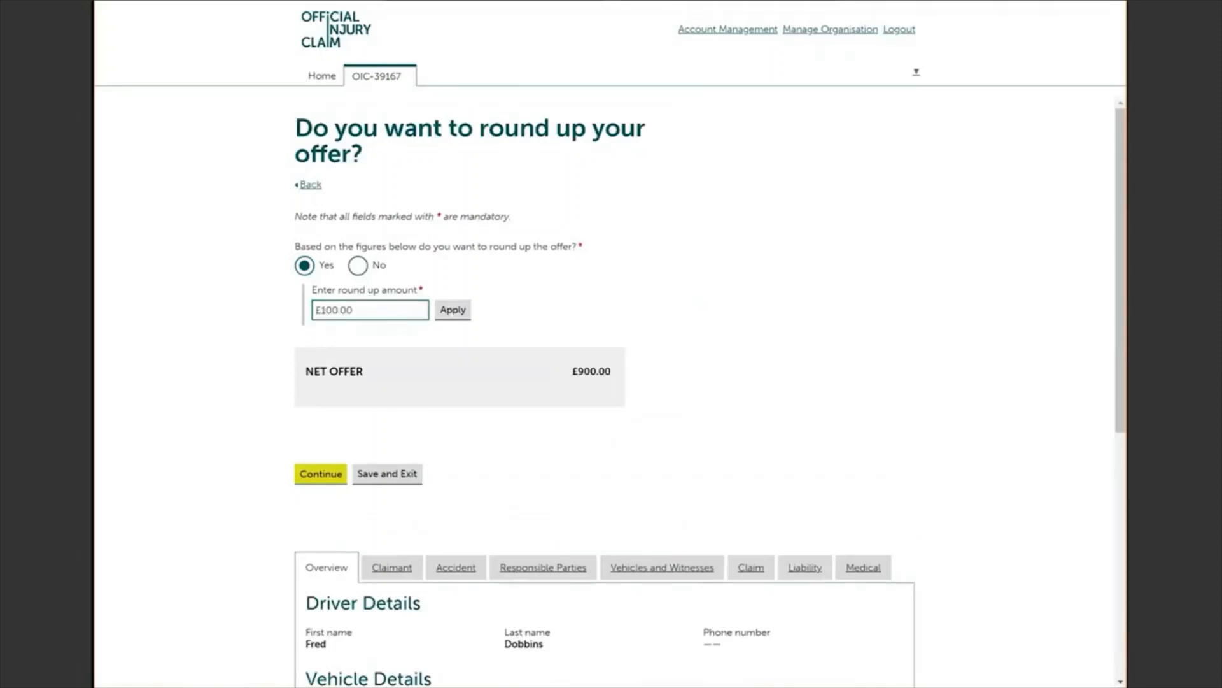
pyautogui.click(452, 312)
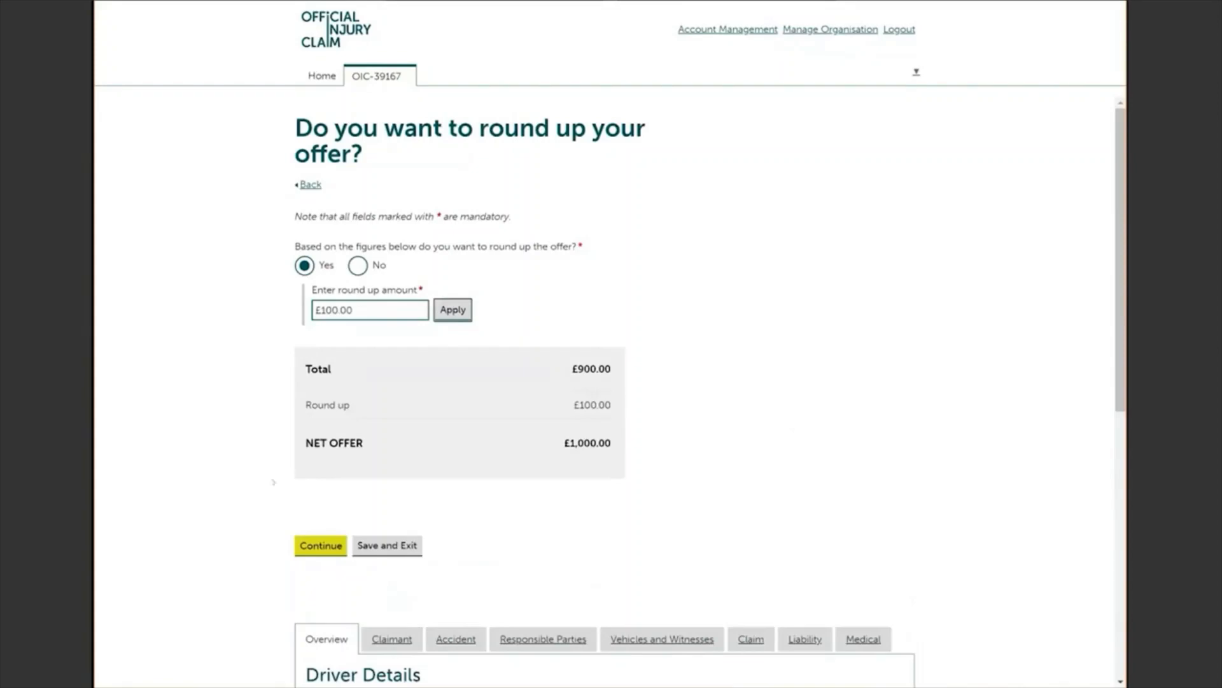
pyautogui.click(318, 546)
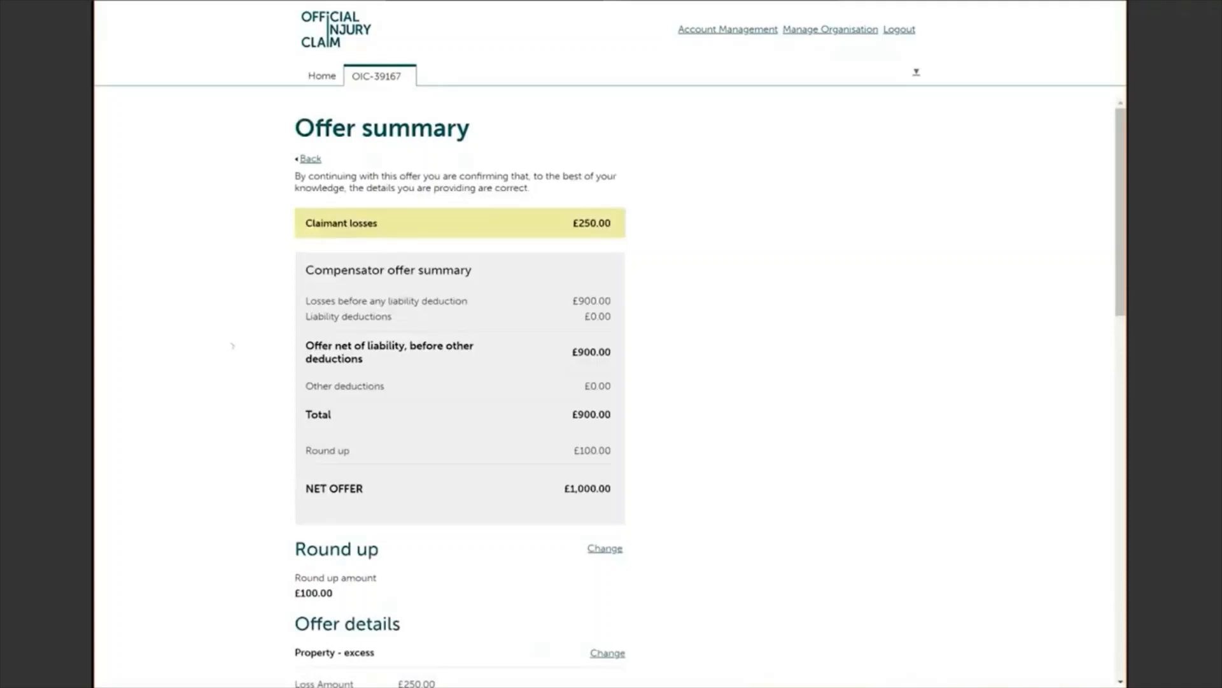
# Step: Review the offer summary and continue to the statement of truth
pyautogui.scroll(-4, 460, 395)
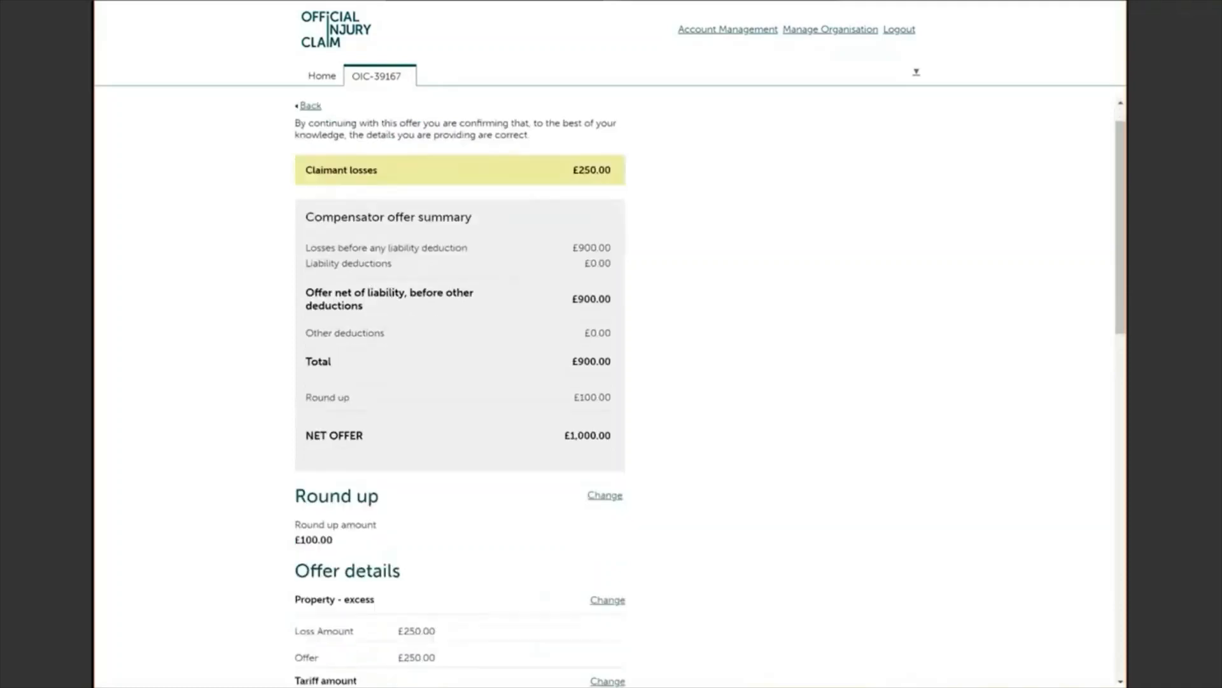
pyautogui.scroll(-2, 596, 194)
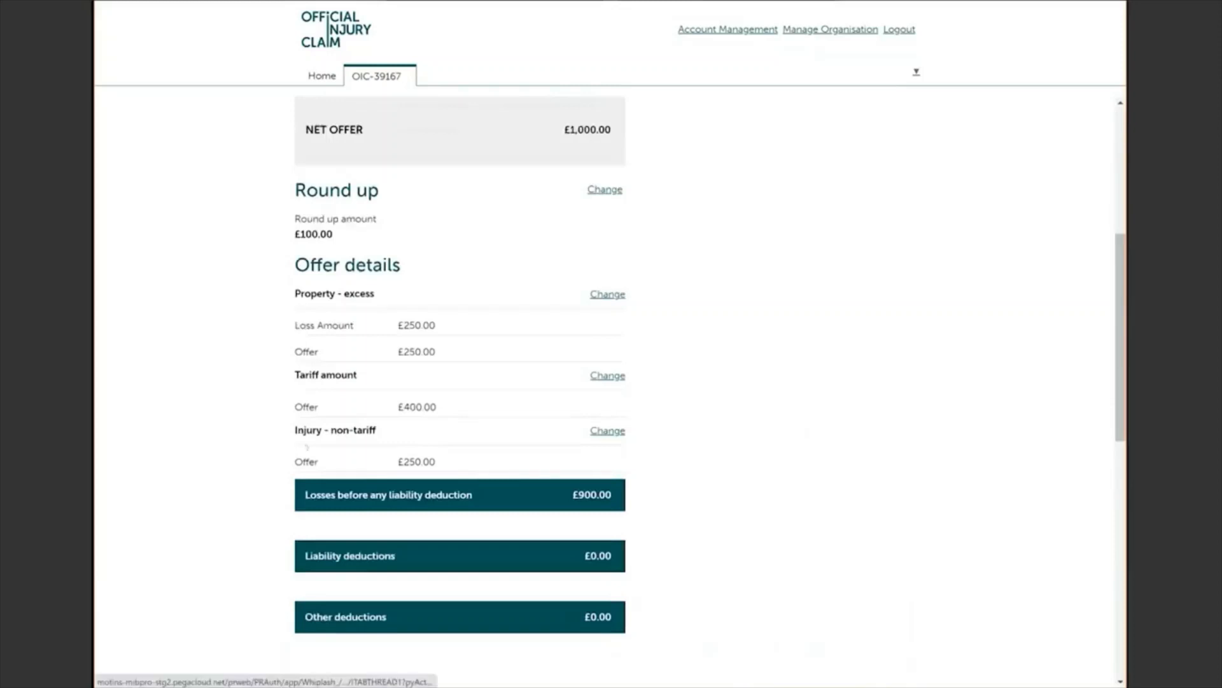
pyautogui.scroll(-4, 460, 382)
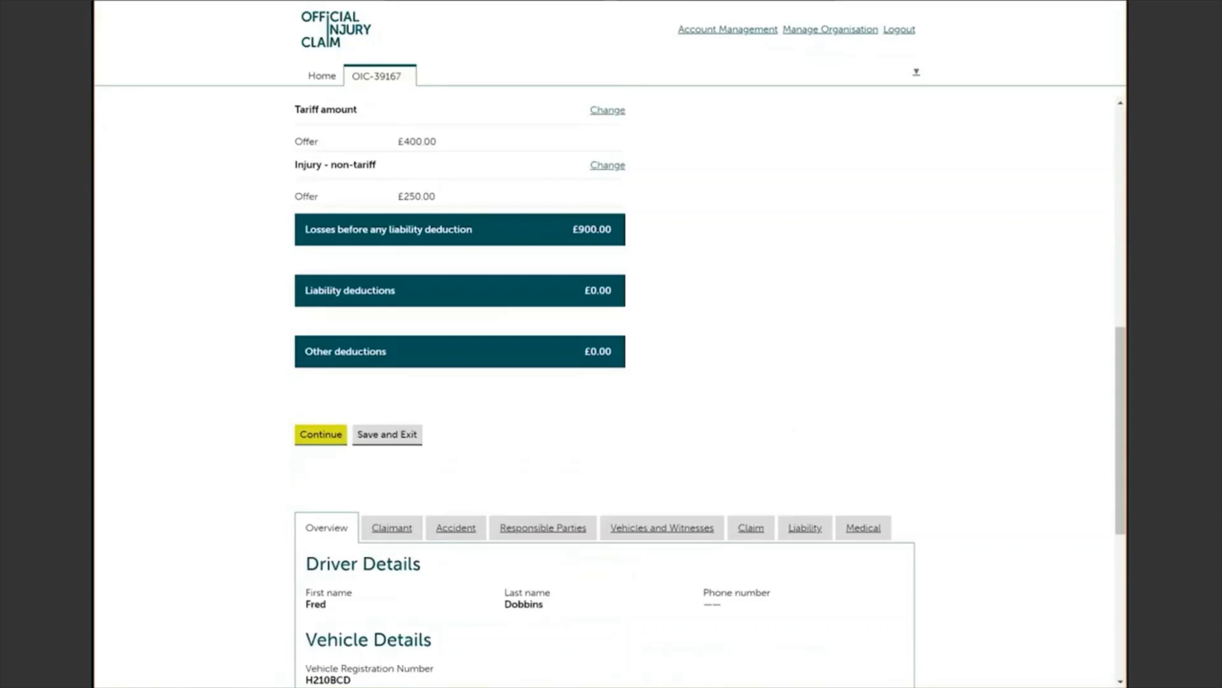
pyautogui.click(321, 435)
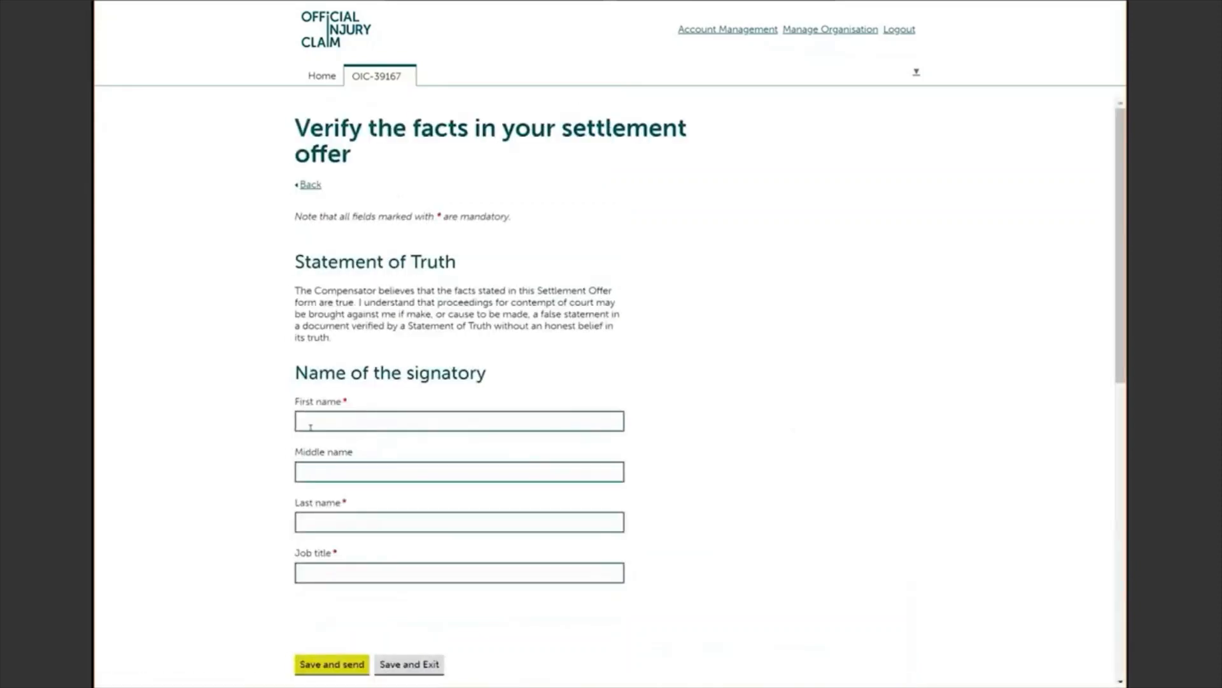
# Step: Sign with the signatory's first and last name and job title 'Claims handler', then save and send
pyautogui.click(324, 427)
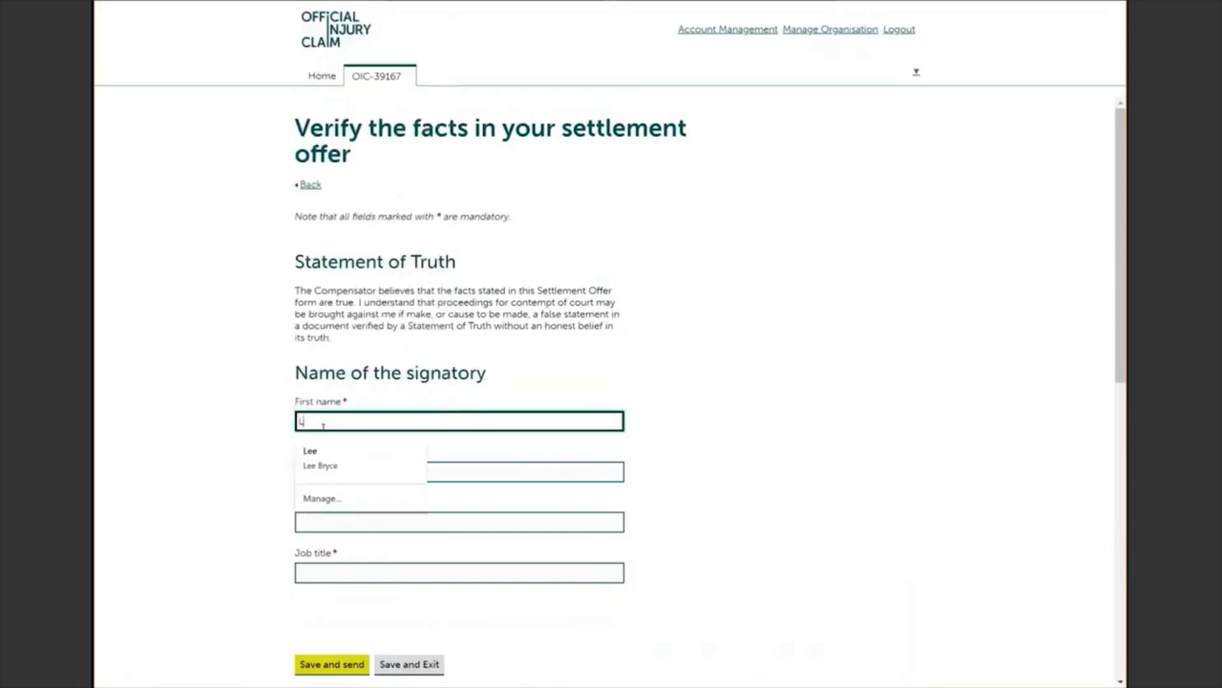
pyautogui.press('Tab')
pyautogui.press('Tab')
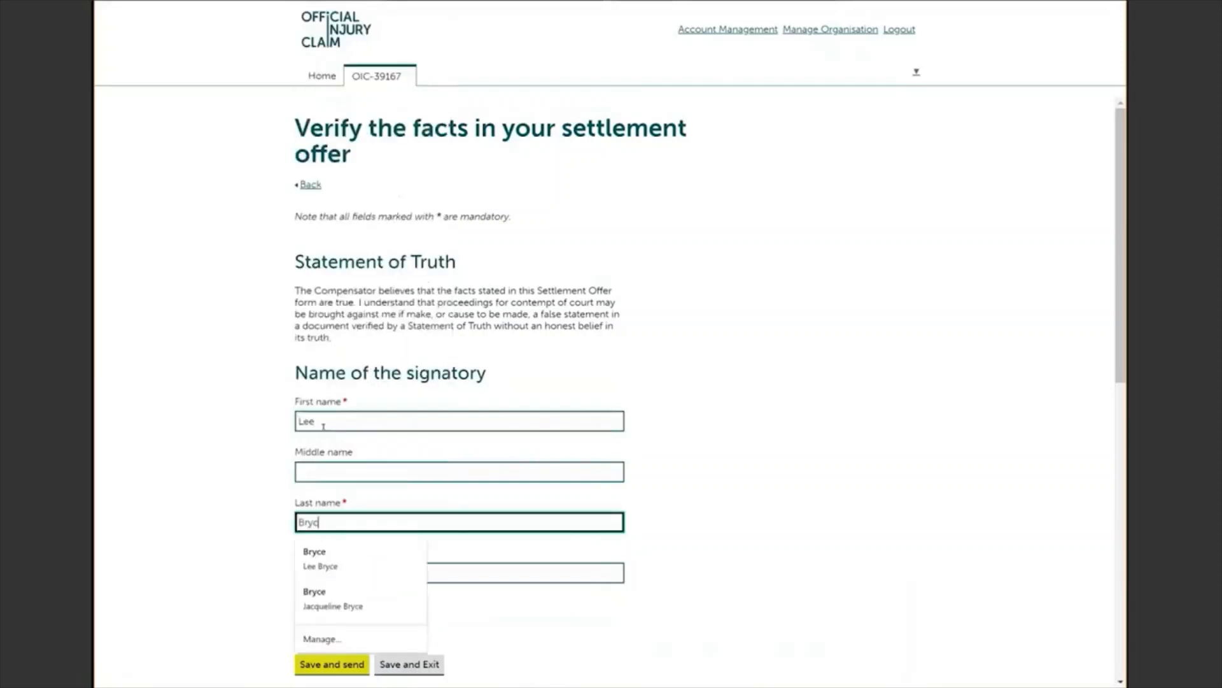
pyautogui.press('Tab')
pyautogui.write('Claims handle')
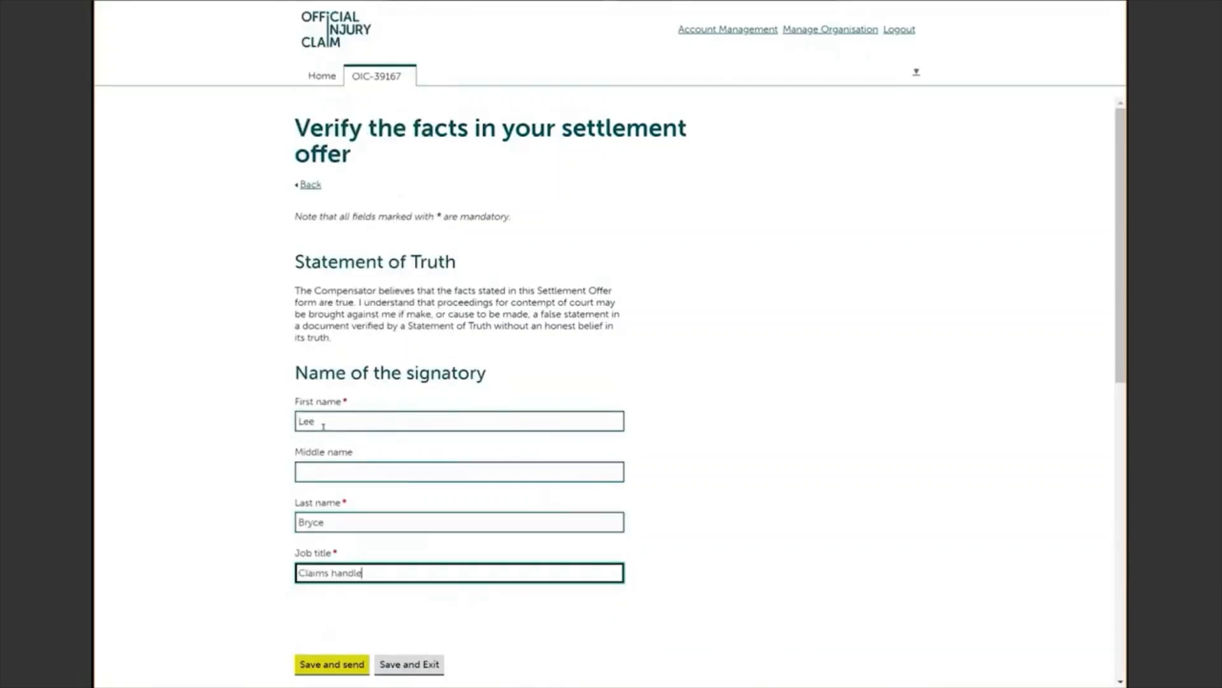
pyautogui.write('r')
pyautogui.scroll(-2, 610, 382)
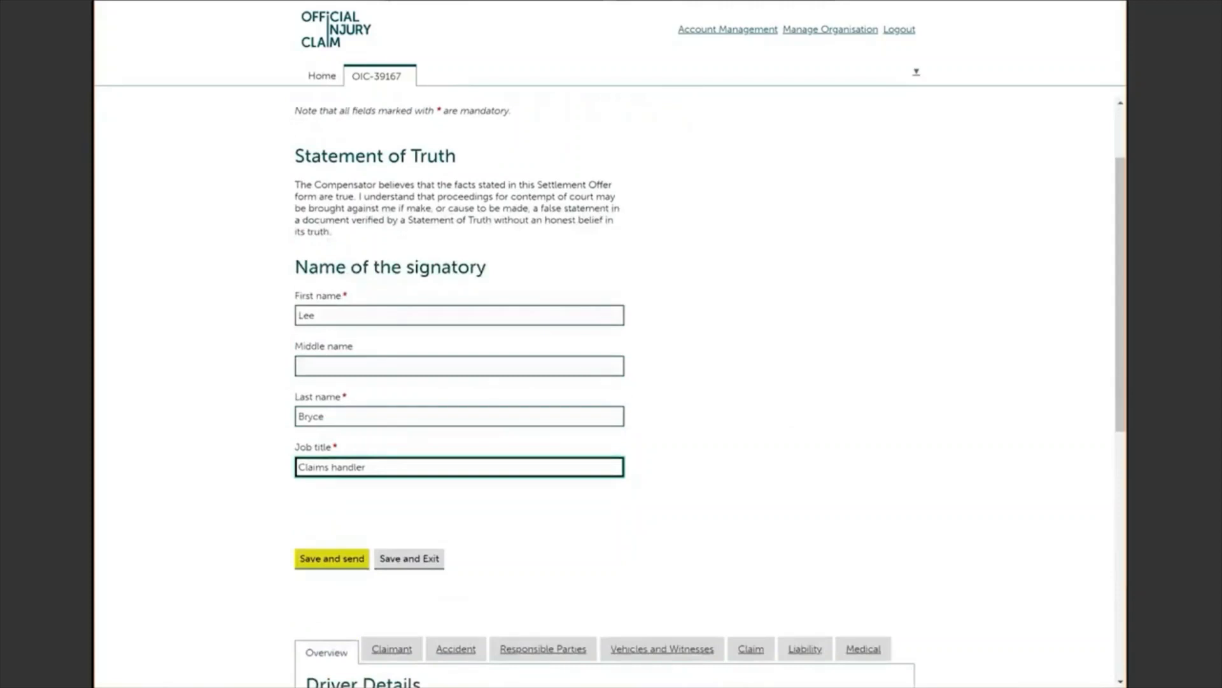
pyautogui.click(332, 558)
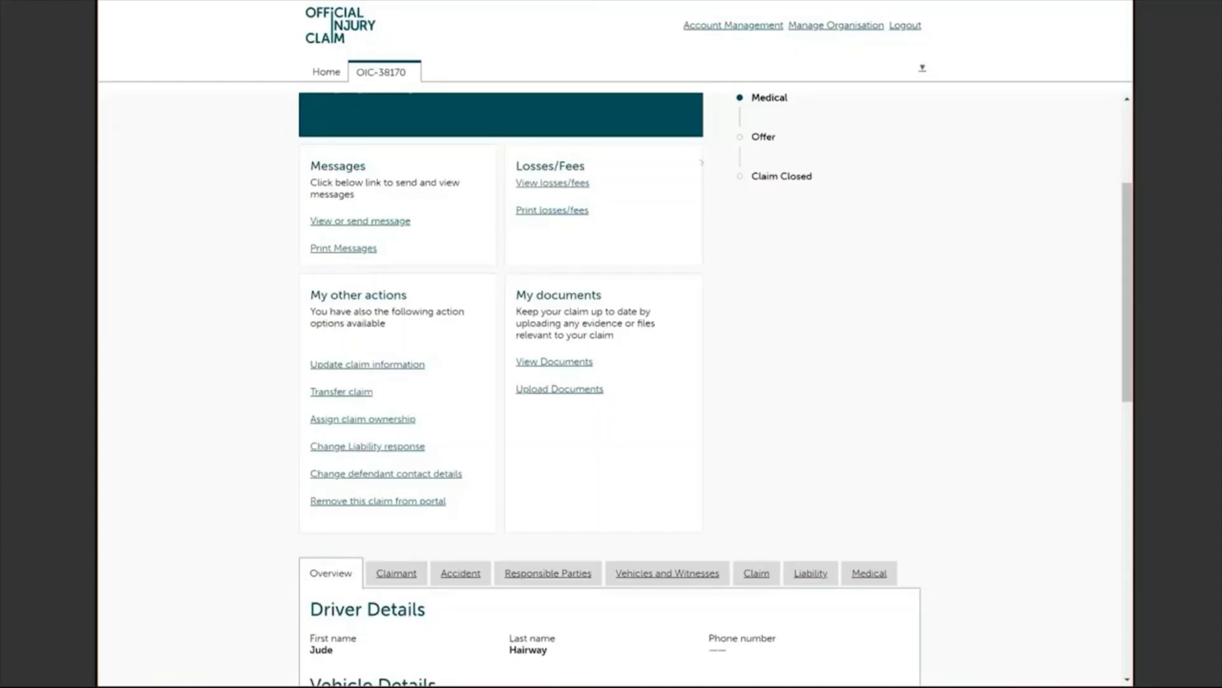
pyautogui.scroll(3, 611, 382)
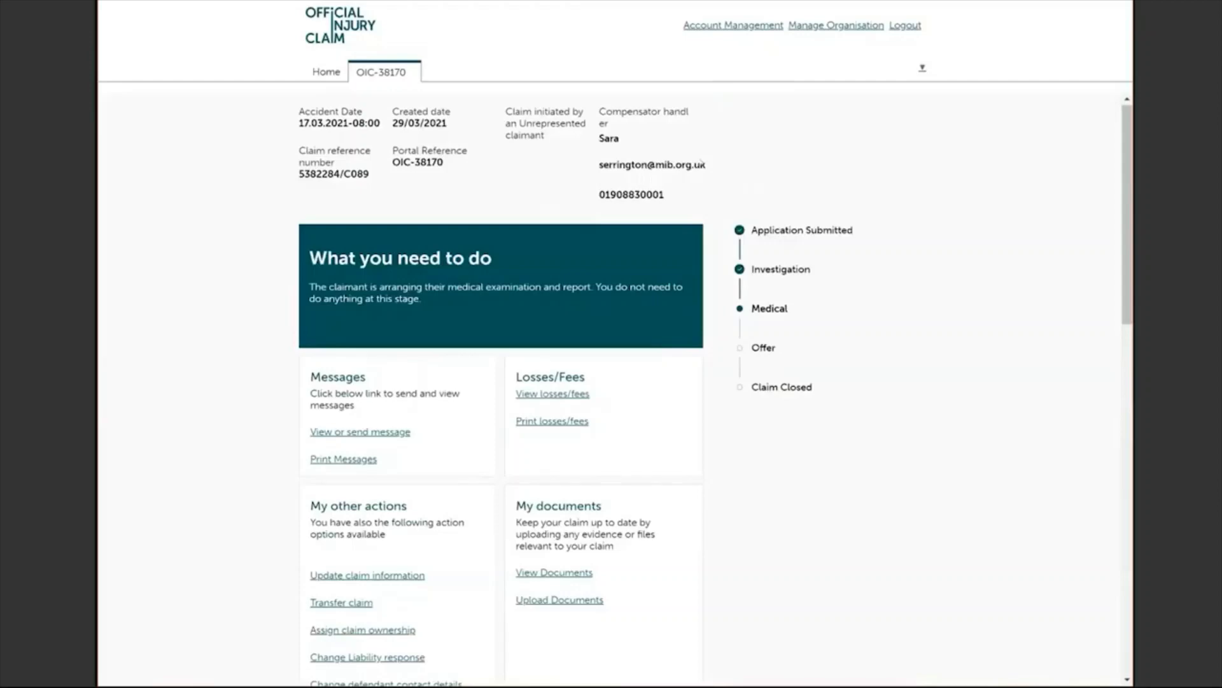
pyautogui.scroll(-2, 611, 382)
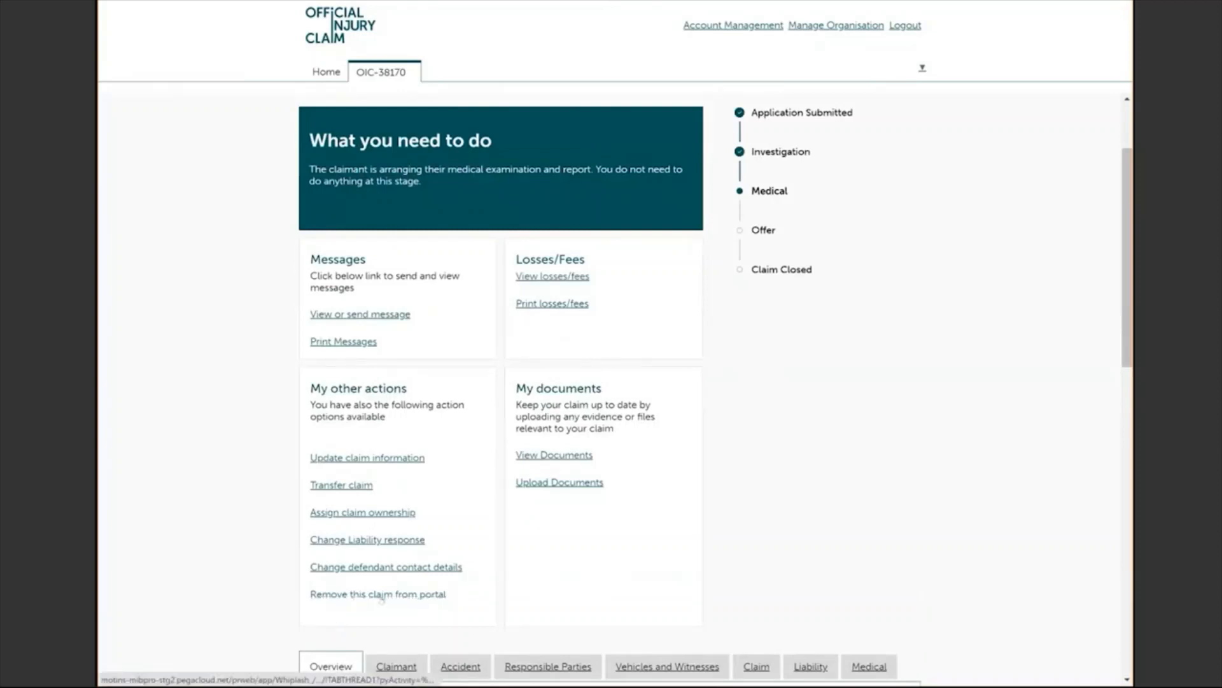
pyautogui.click(412, 595)
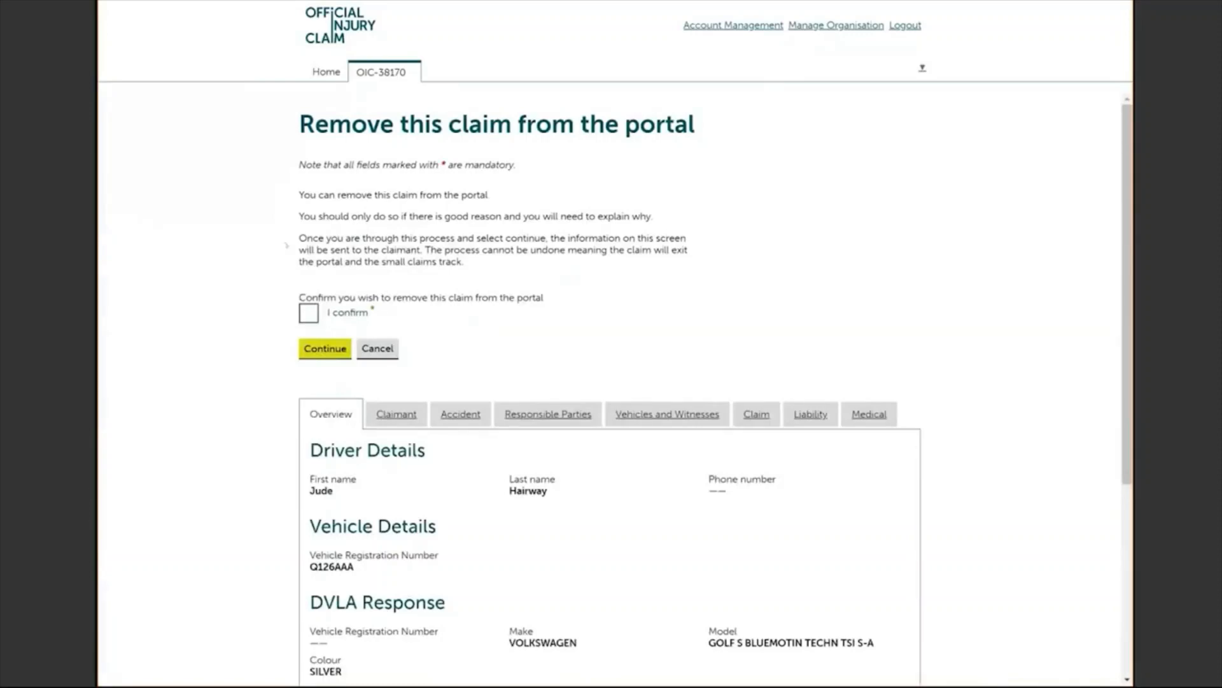
pyautogui.click(308, 314)
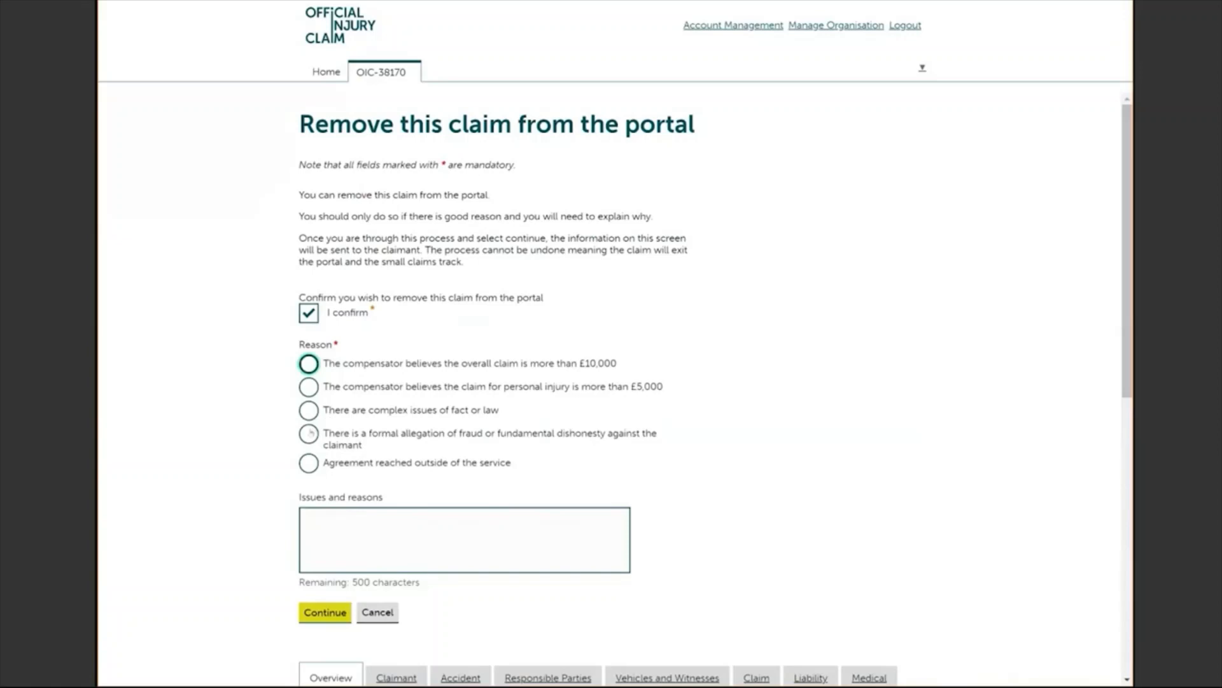
# Step: Give personal injury over £5,000 as the reason, explaining 'Tour injury will be move than £5000', and continue
pyautogui.click(310, 433)
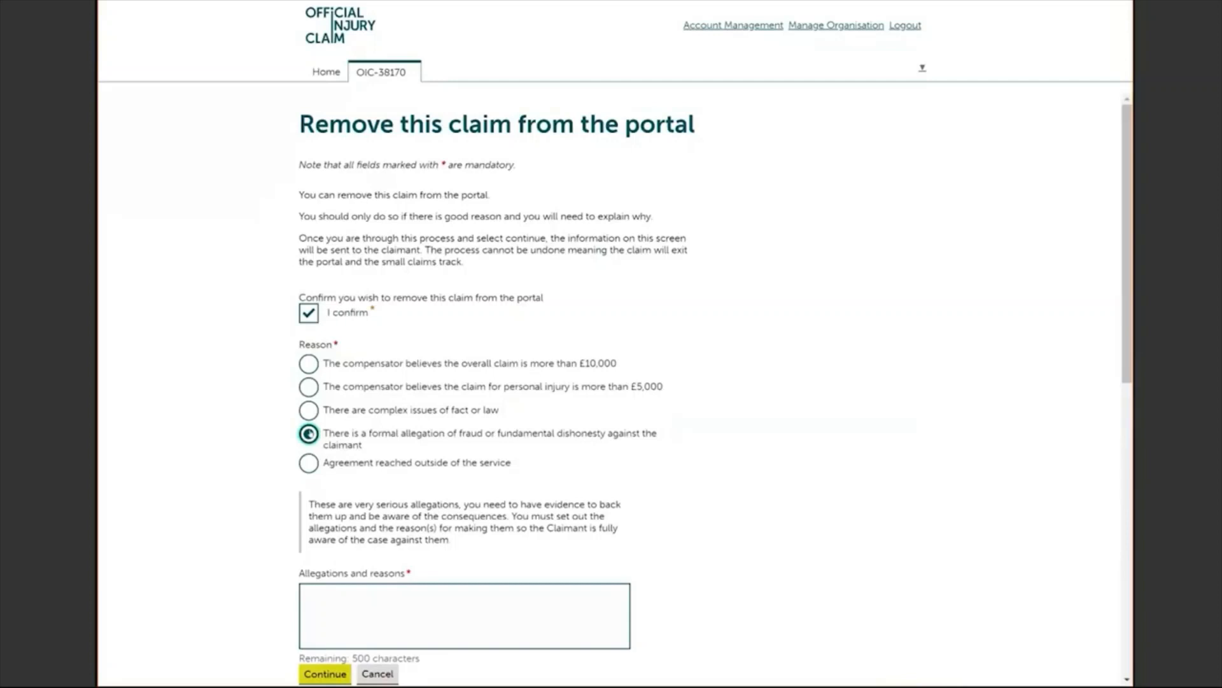
pyautogui.click(308, 386)
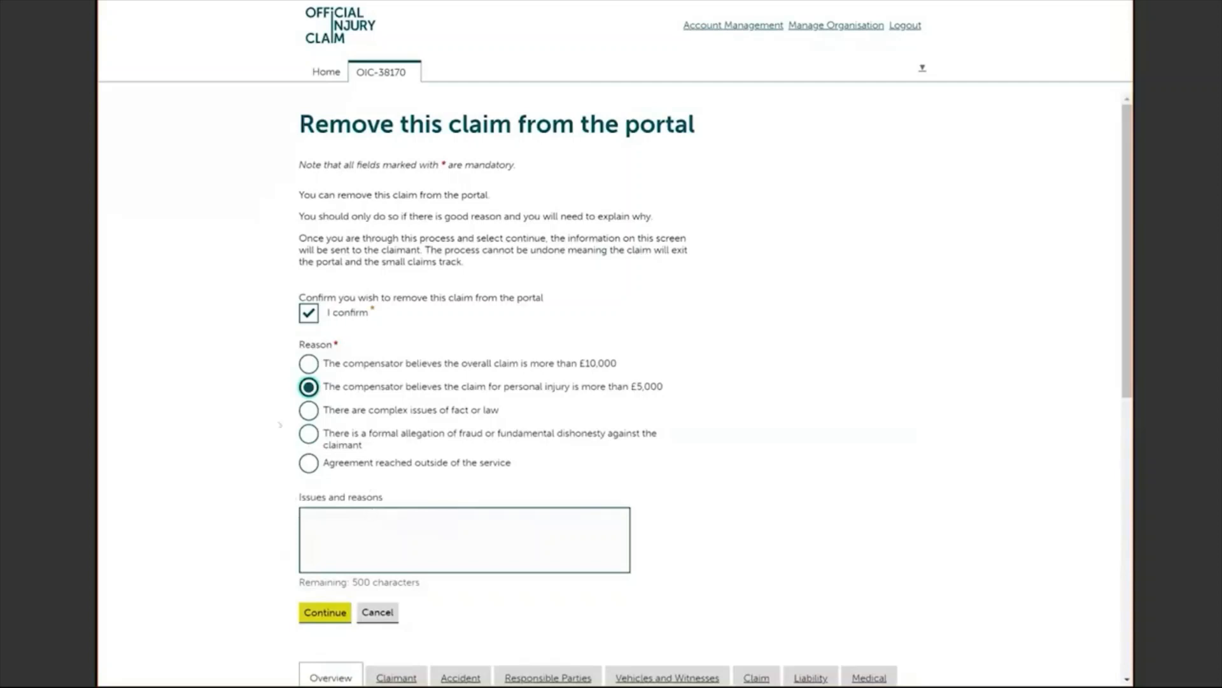
pyautogui.click(326, 517)
pyautogui.write('T')
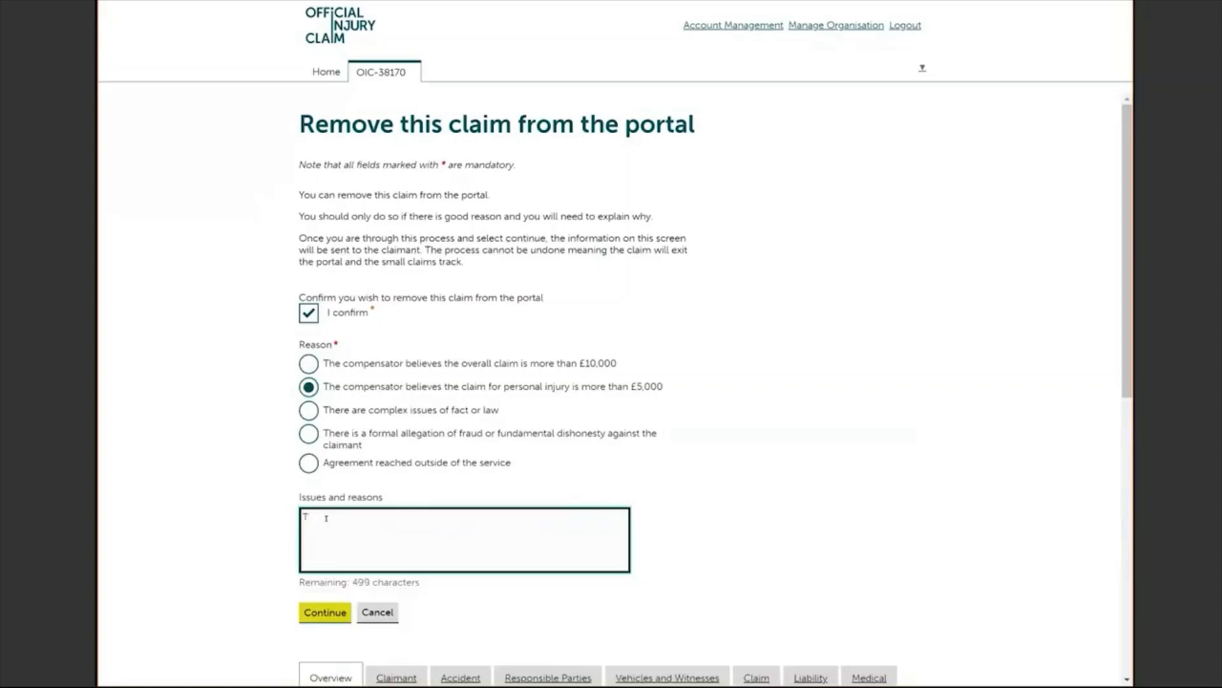
pyautogui.write('our injury will be mov')
pyautogui.write('e than')
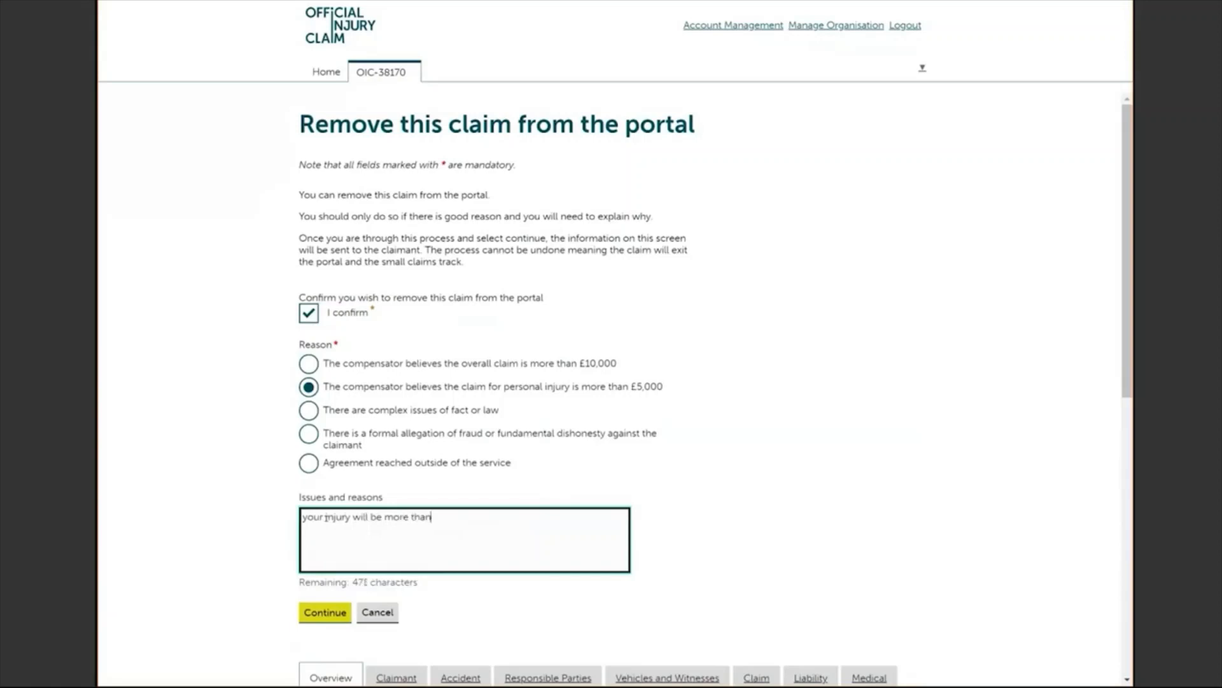
pyautogui.write(' £5000')
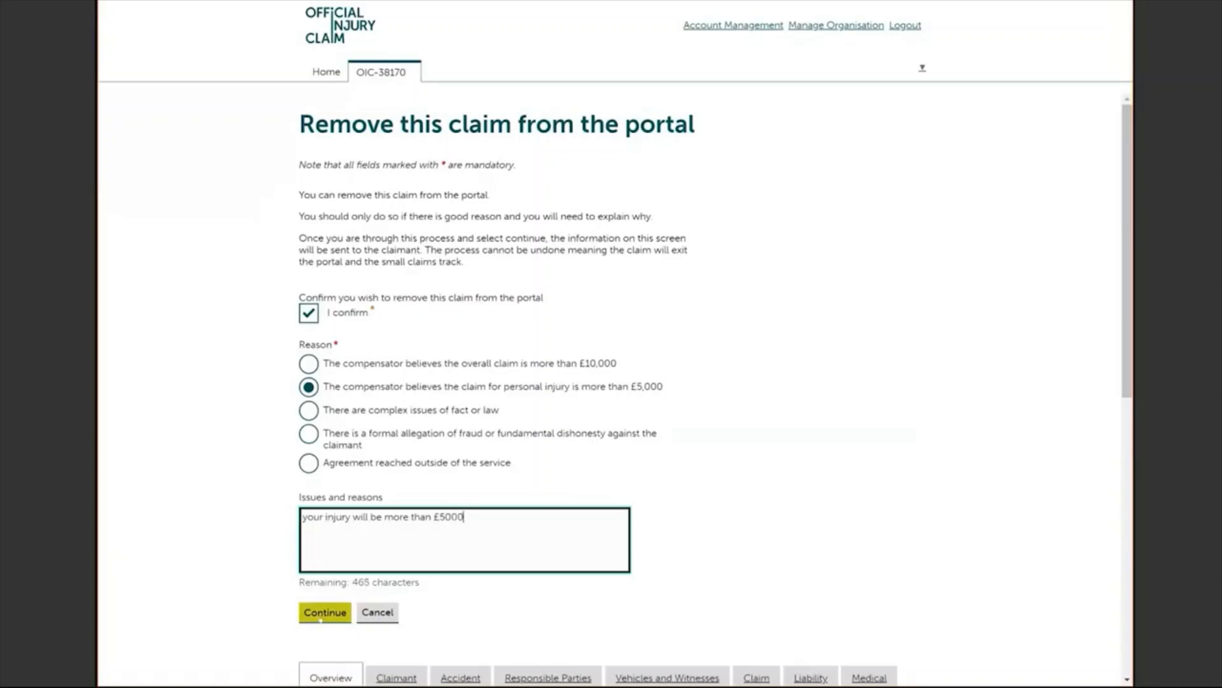
pyautogui.click(321, 615)
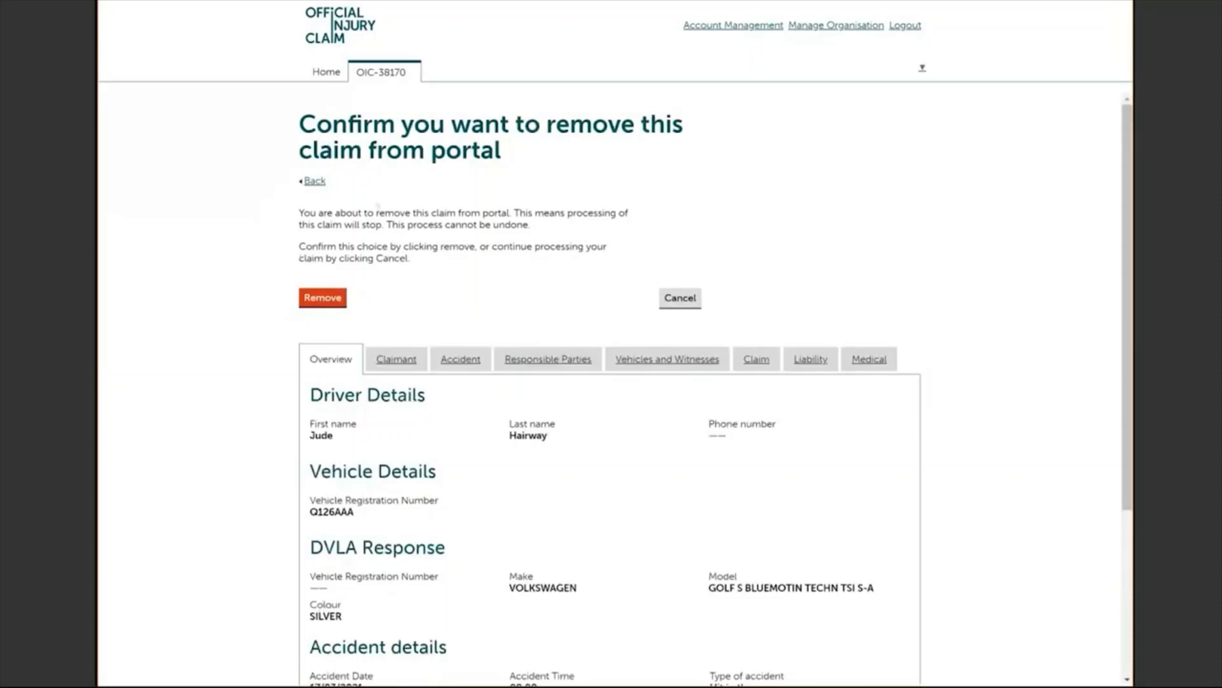
pyautogui.click(340, 305)
pyautogui.click(316, 299)
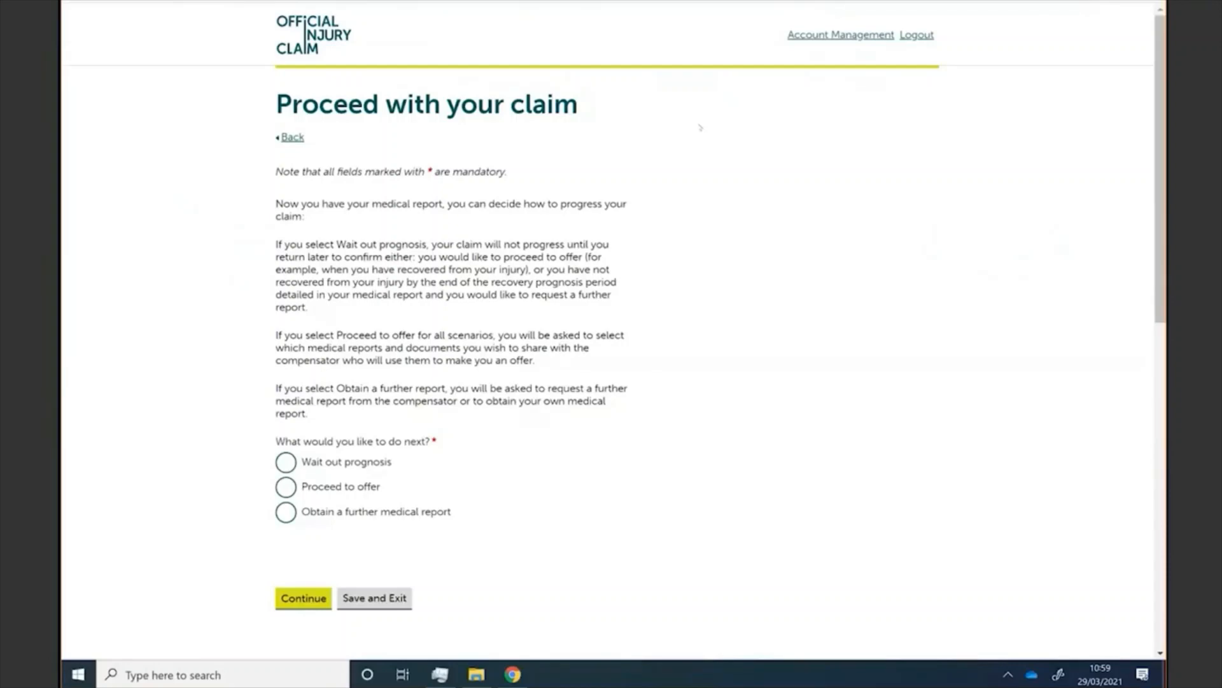
# Step: Request a further medical report because the accredited medical expert's report recommends it
pyautogui.click(286, 512)
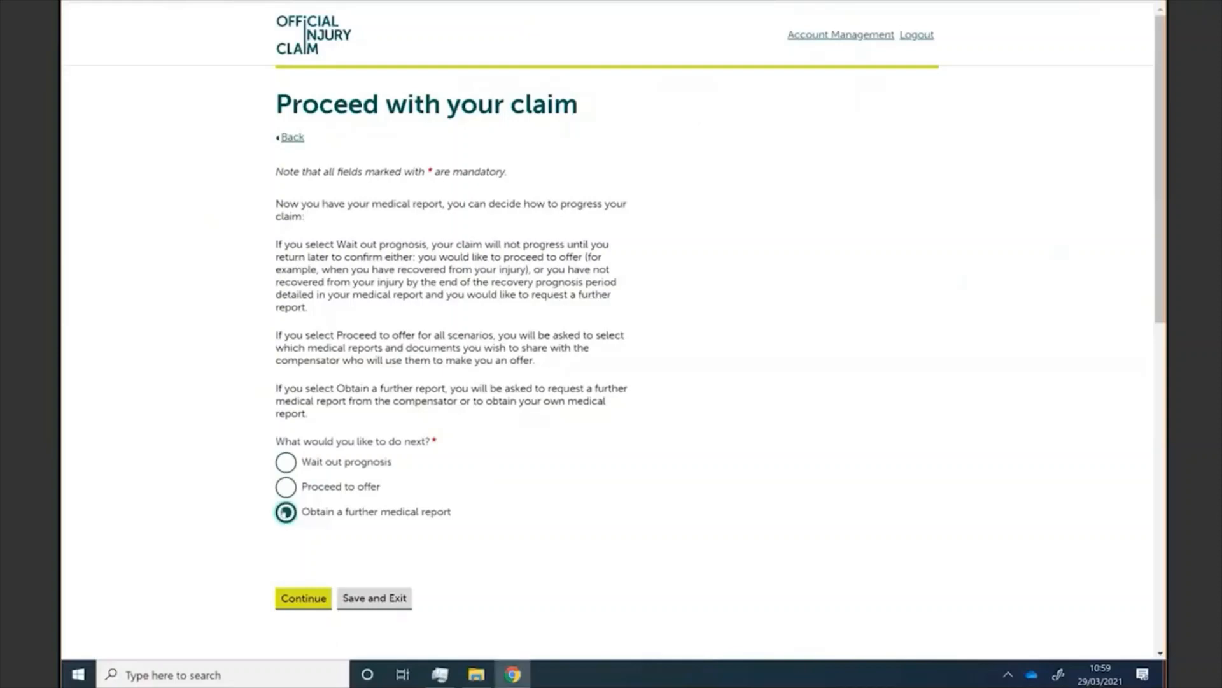
pyautogui.click(302, 599)
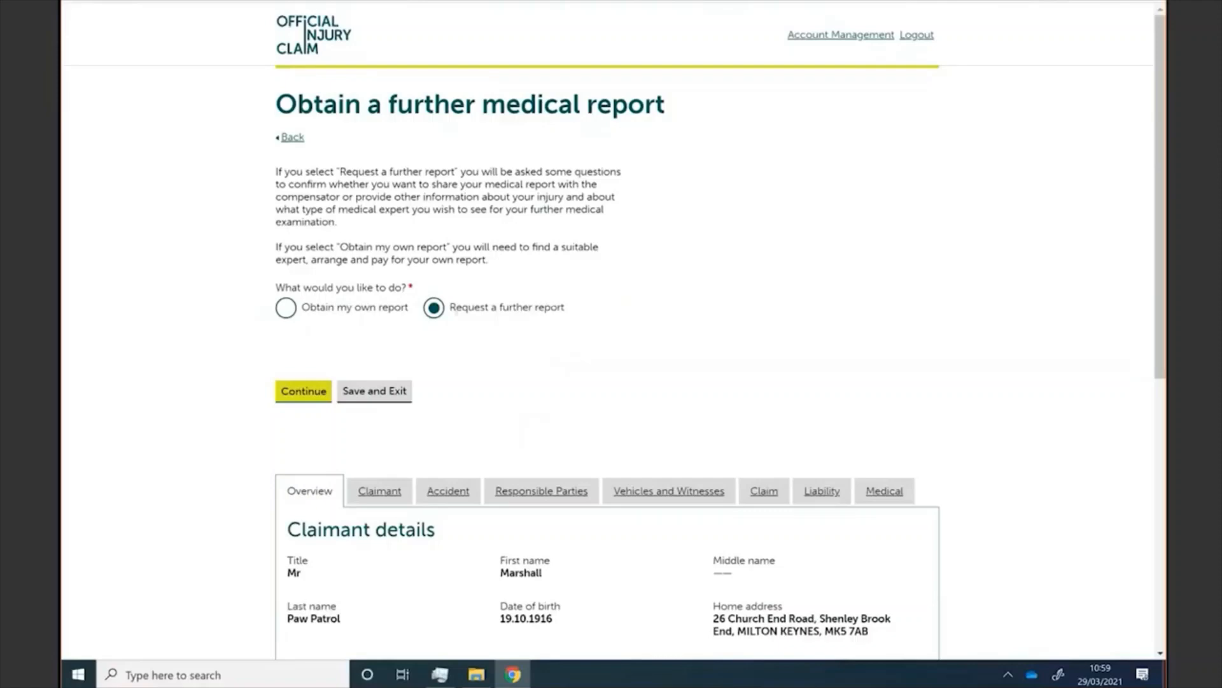
pyautogui.click(298, 396)
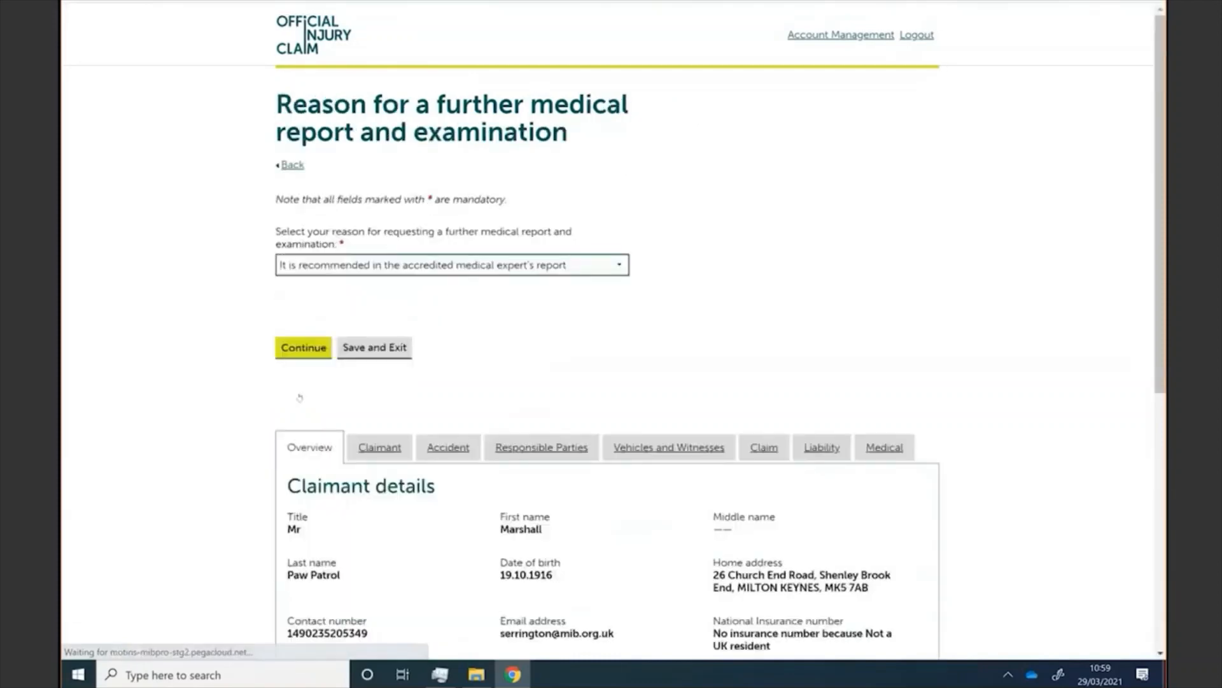
pyautogui.click(617, 267)
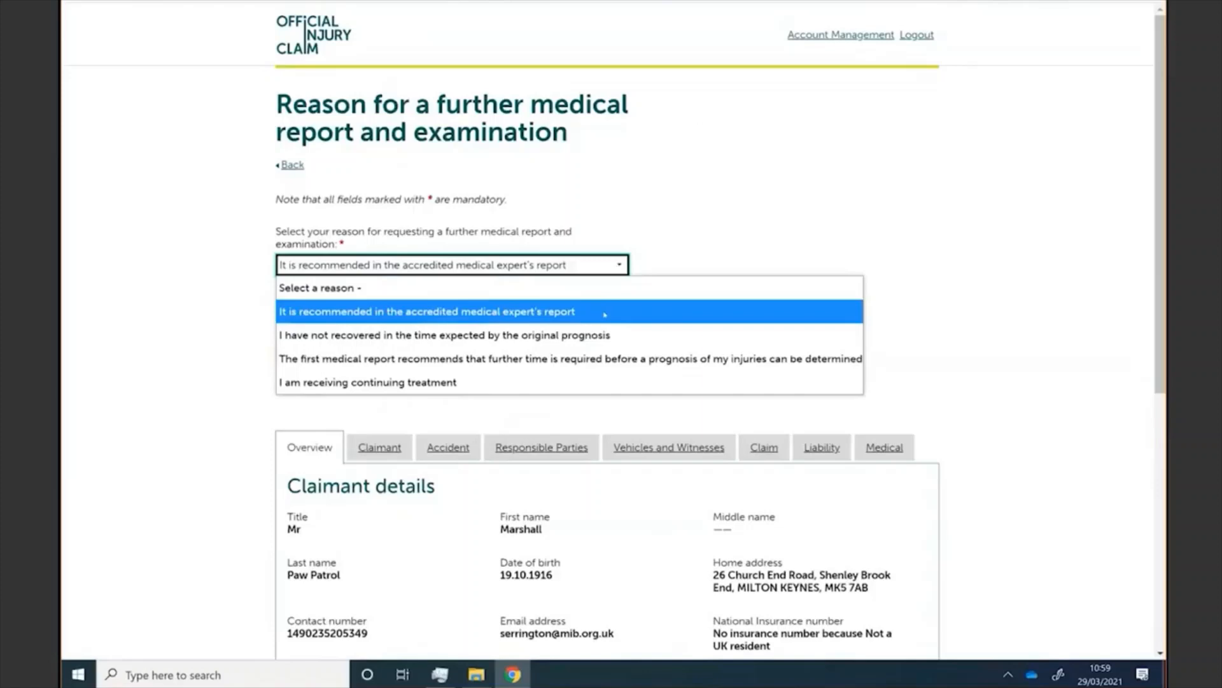
pyautogui.click(605, 312)
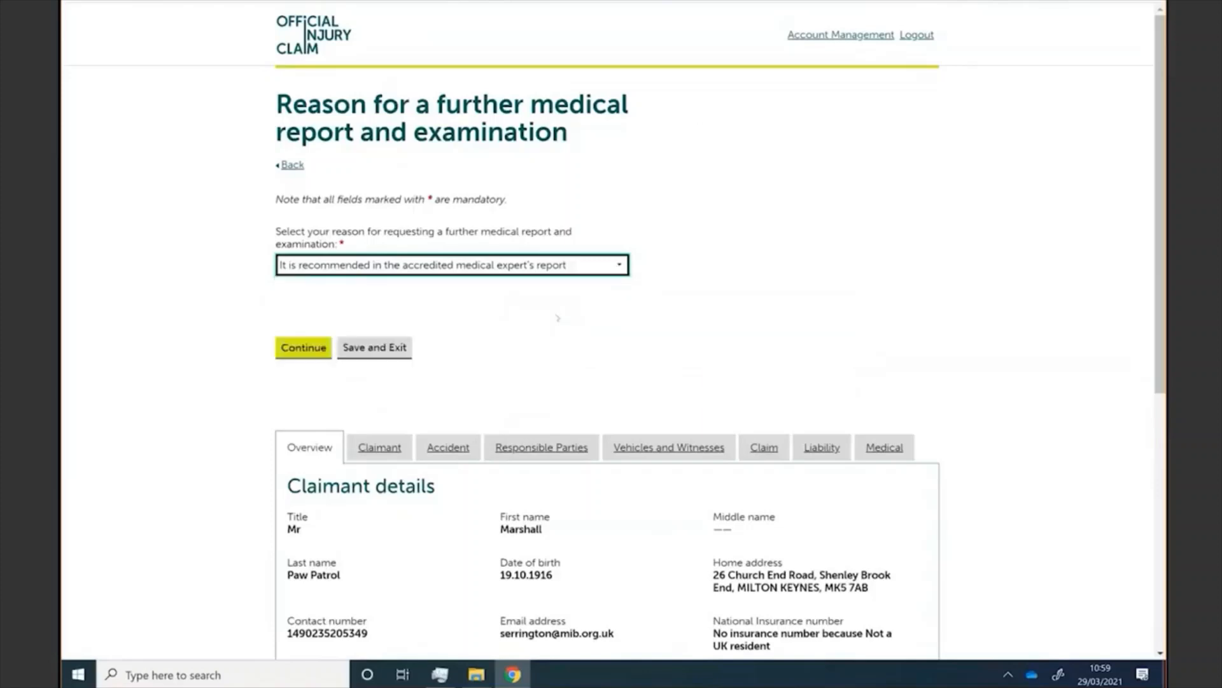
pyautogui.click(295, 352)
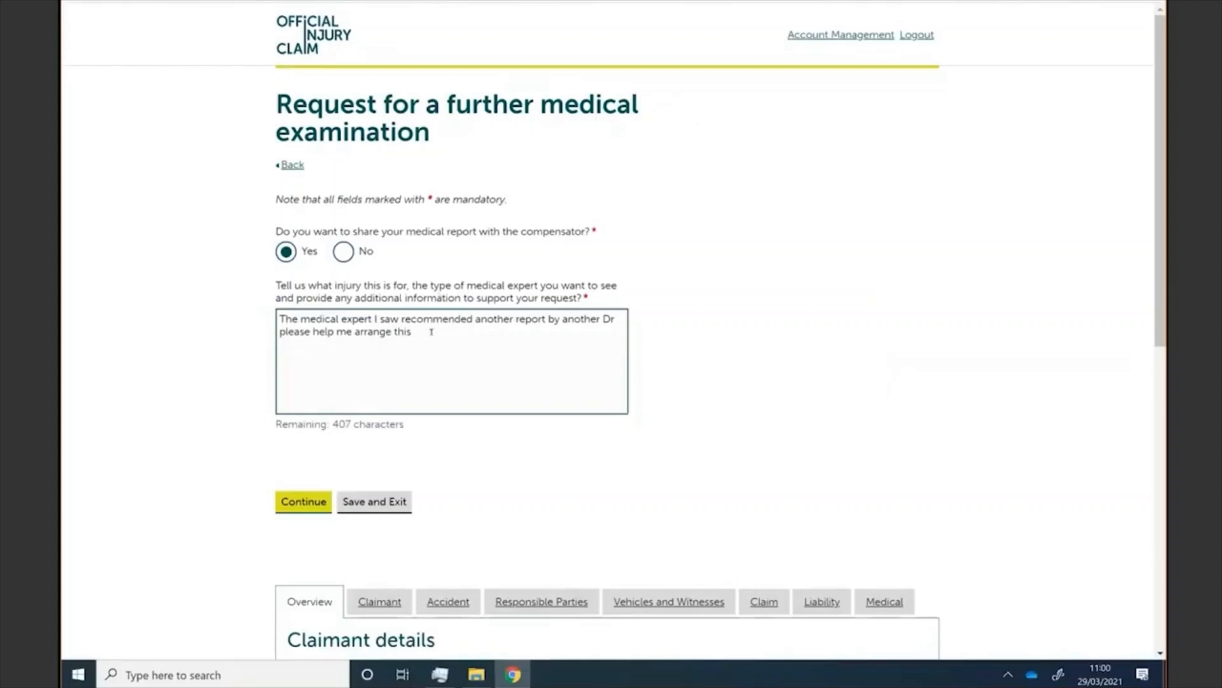
pyautogui.click(299, 503)
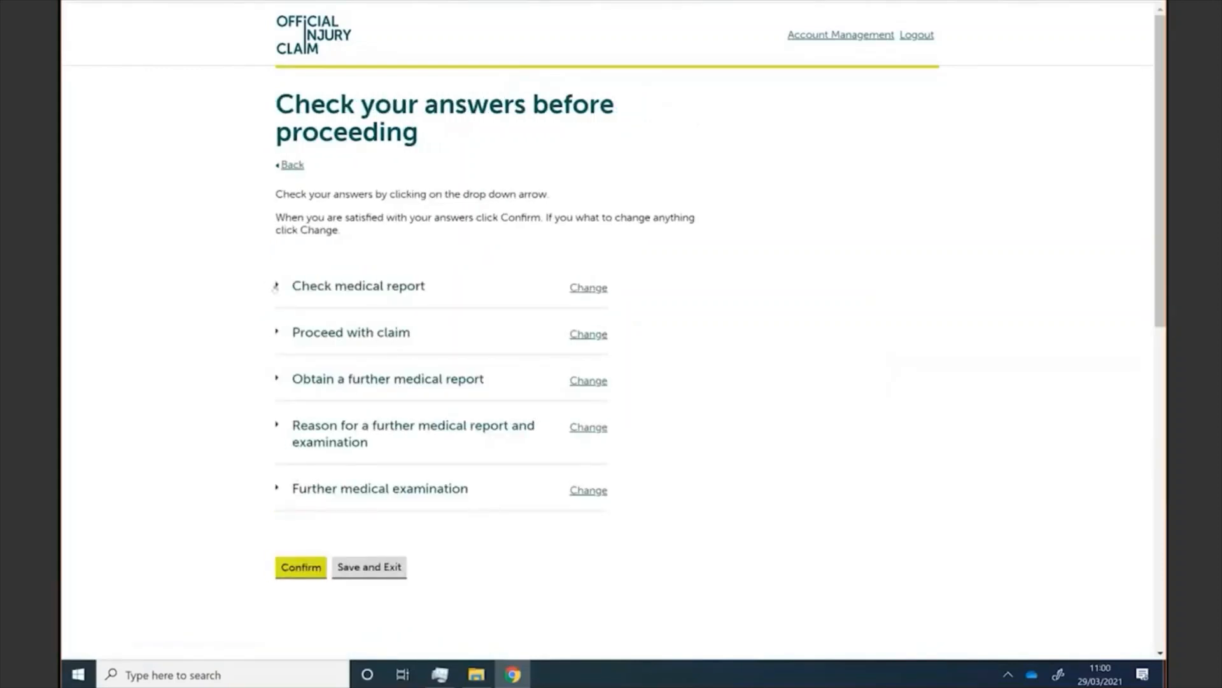
# Step: Review the Check medical report answer, then confirm the further medical request
pyautogui.click(276, 286)
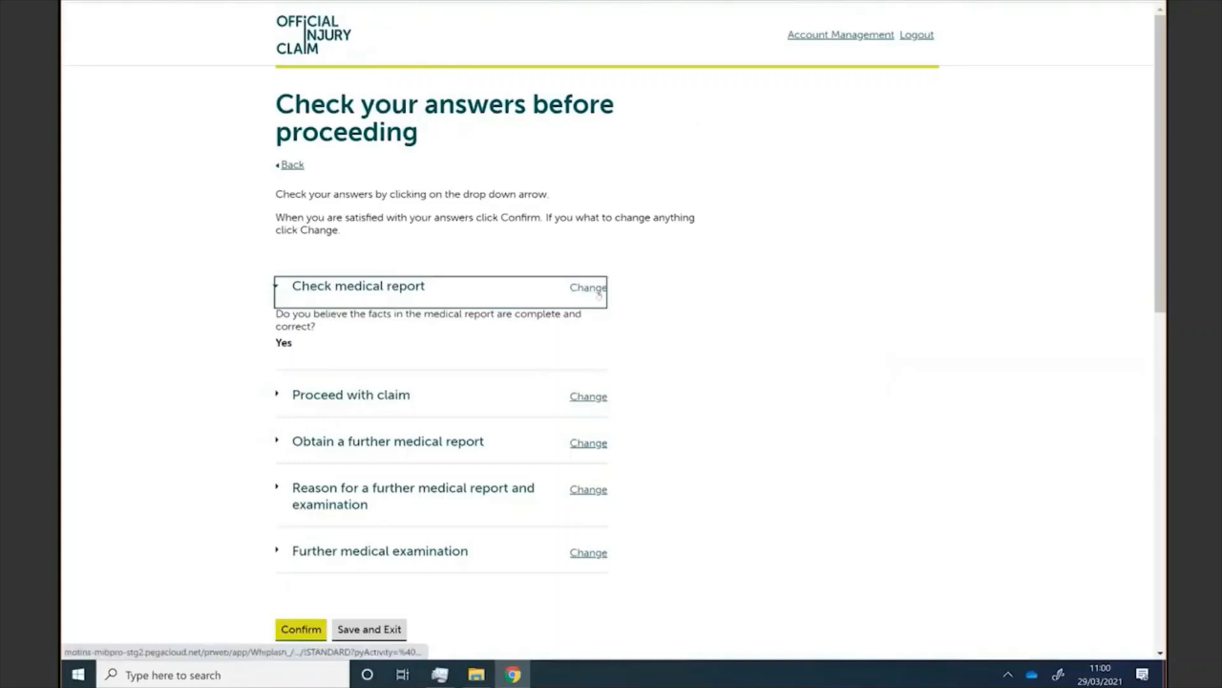
pyautogui.click(278, 288)
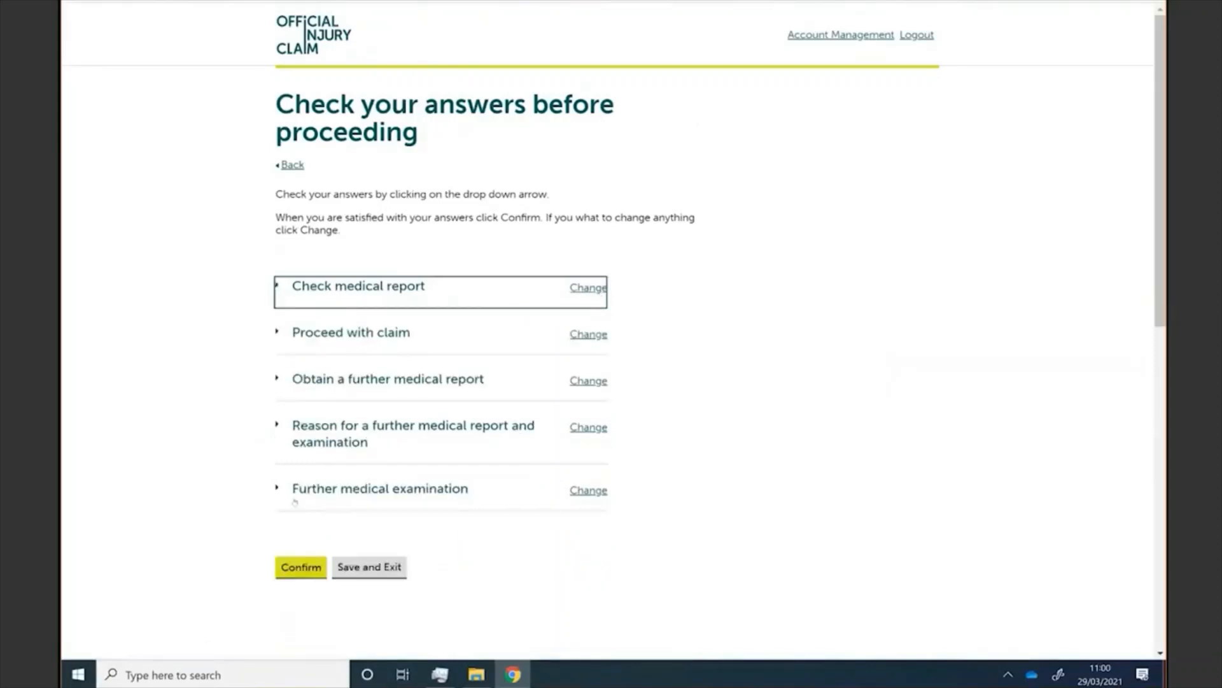
pyautogui.click(299, 566)
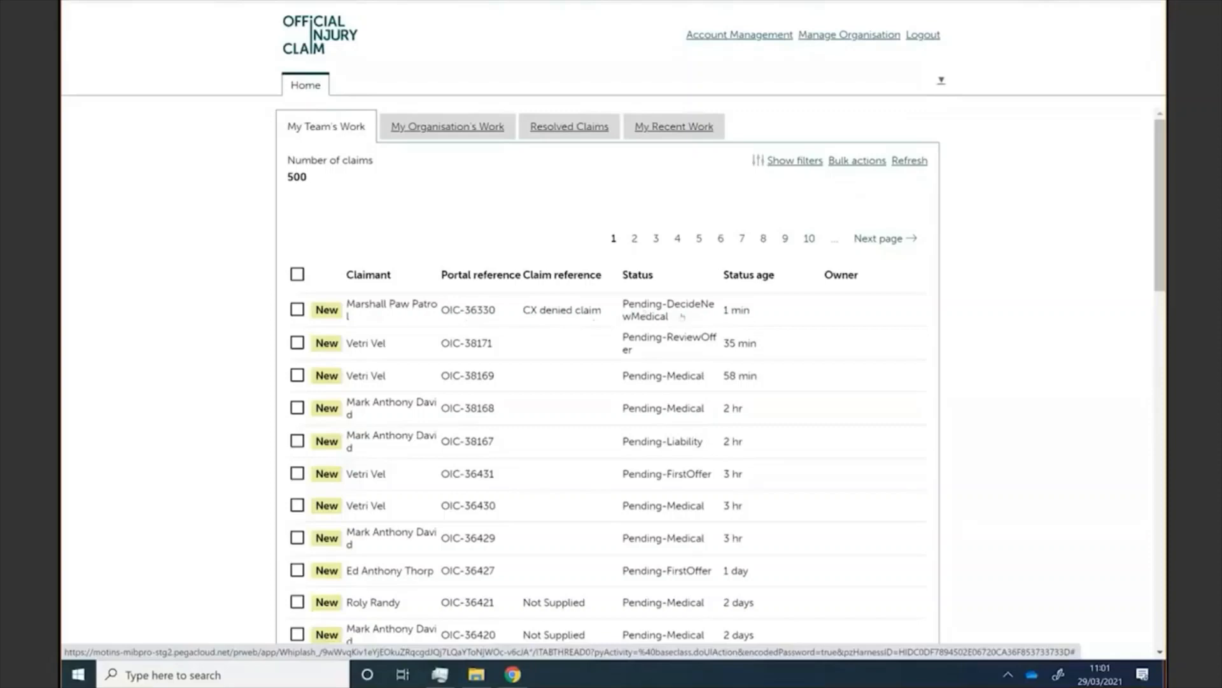
pyautogui.click(410, 306)
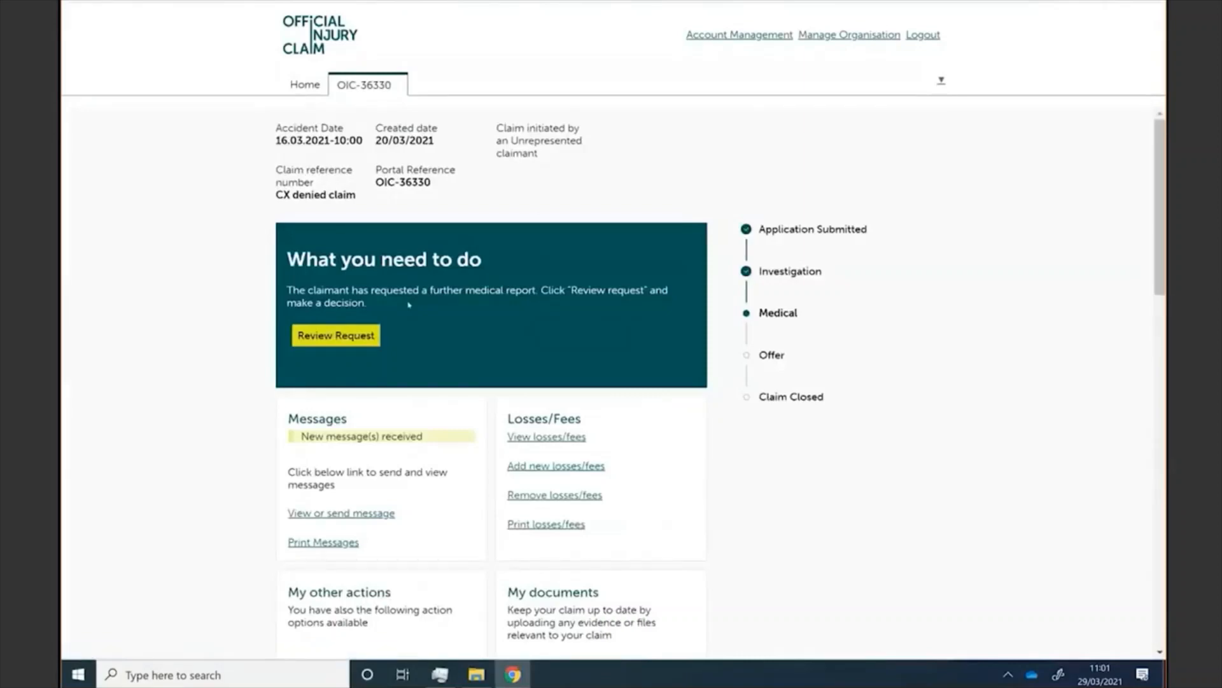
pyautogui.scroll(-1, 611, 382)
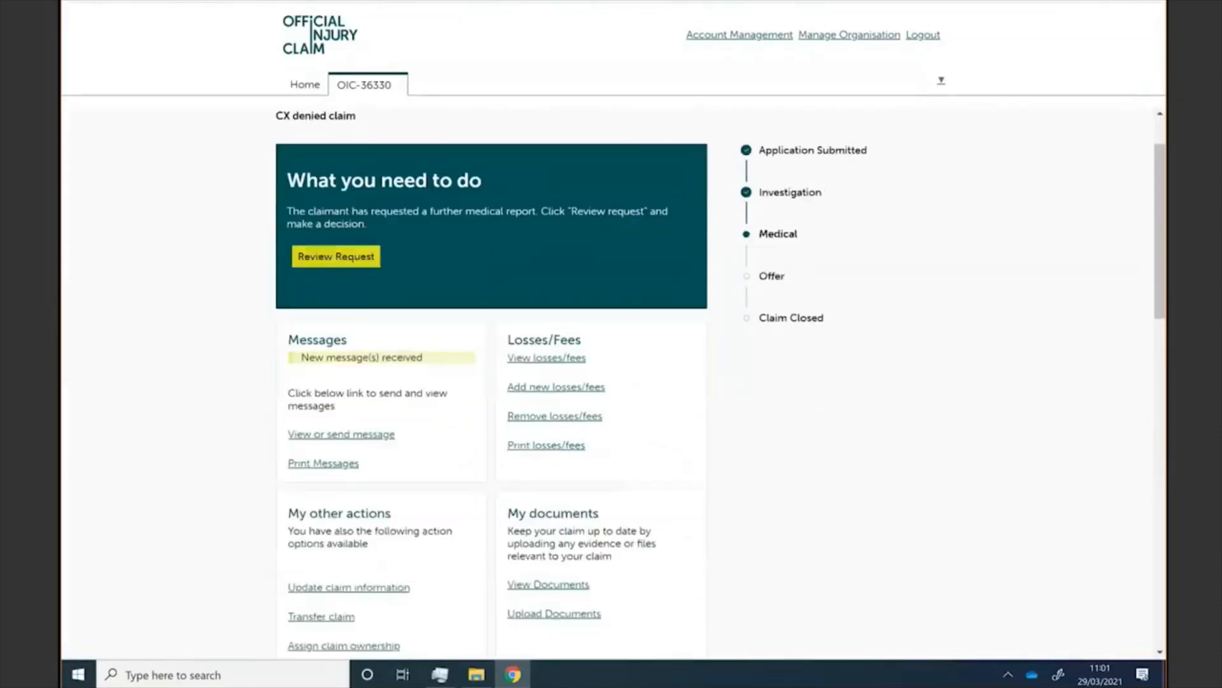
pyautogui.click(335, 256)
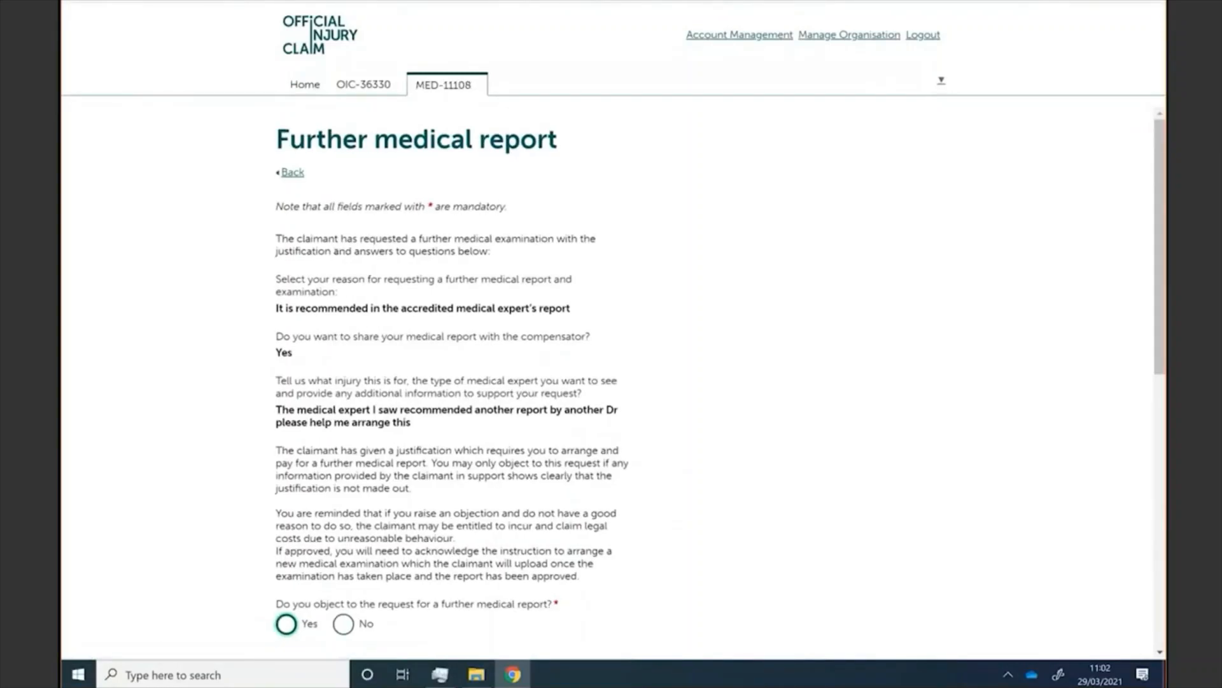
pyautogui.scroll(-2, 611, 382)
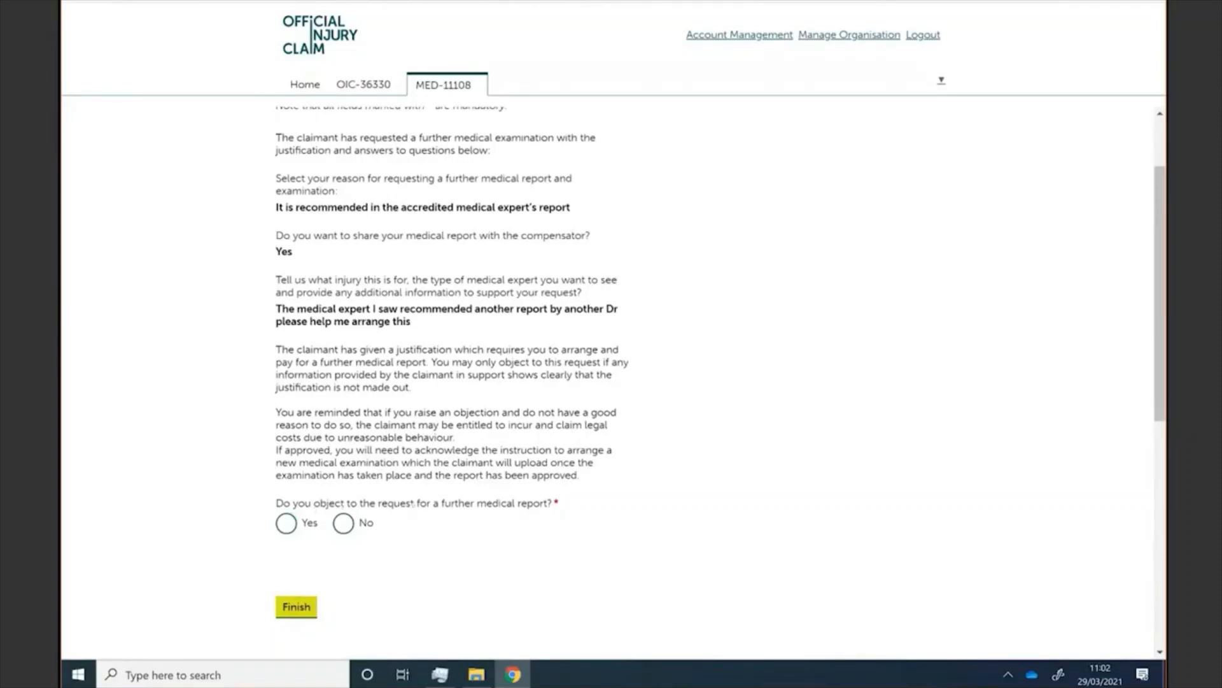
pyautogui.click(286, 524)
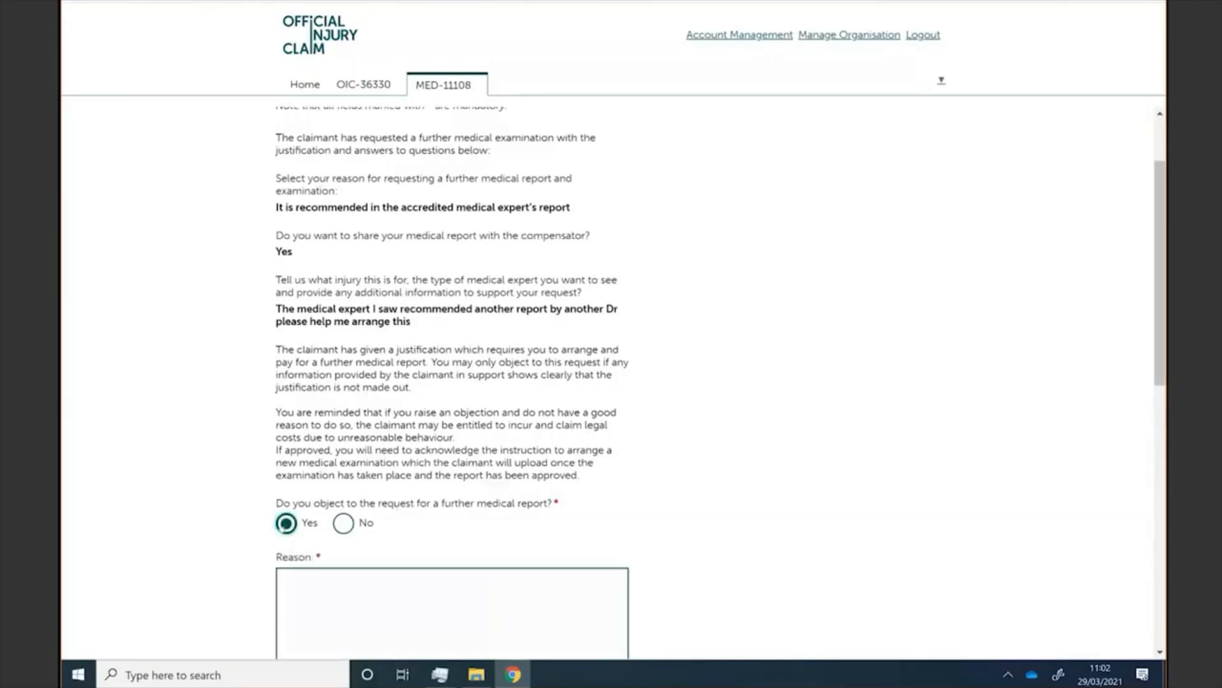
pyautogui.scroll(-2, 611, 376)
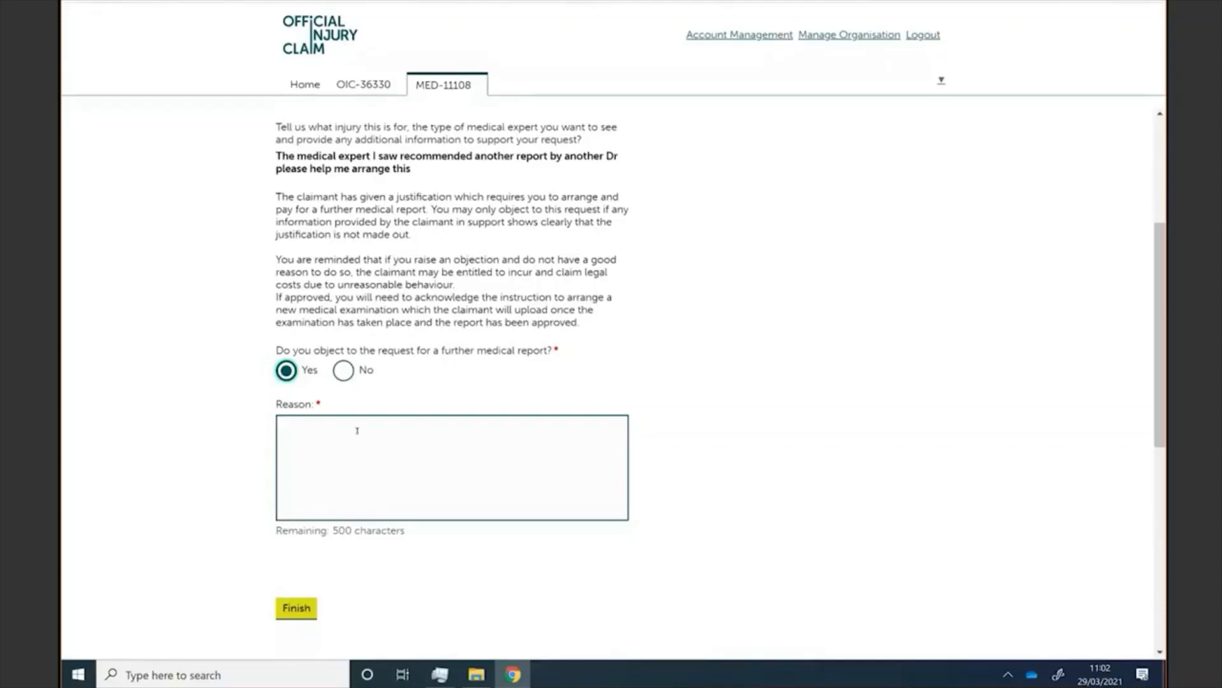
pyautogui.click(343, 372)
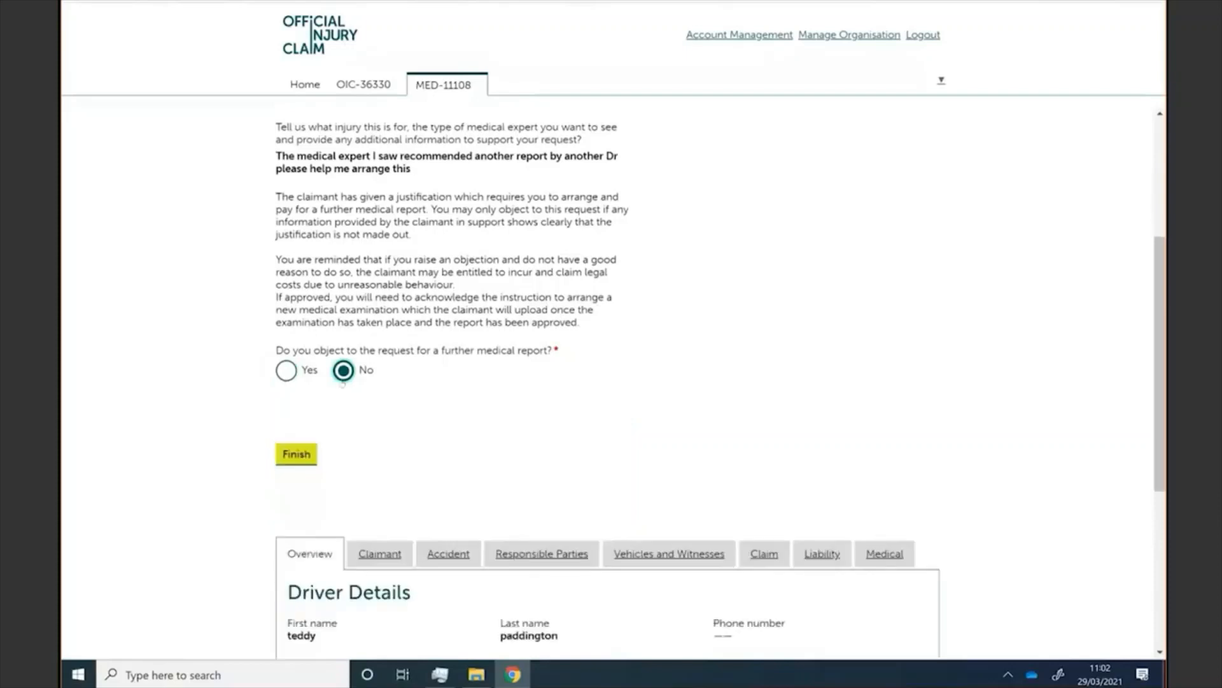
pyautogui.click(295, 456)
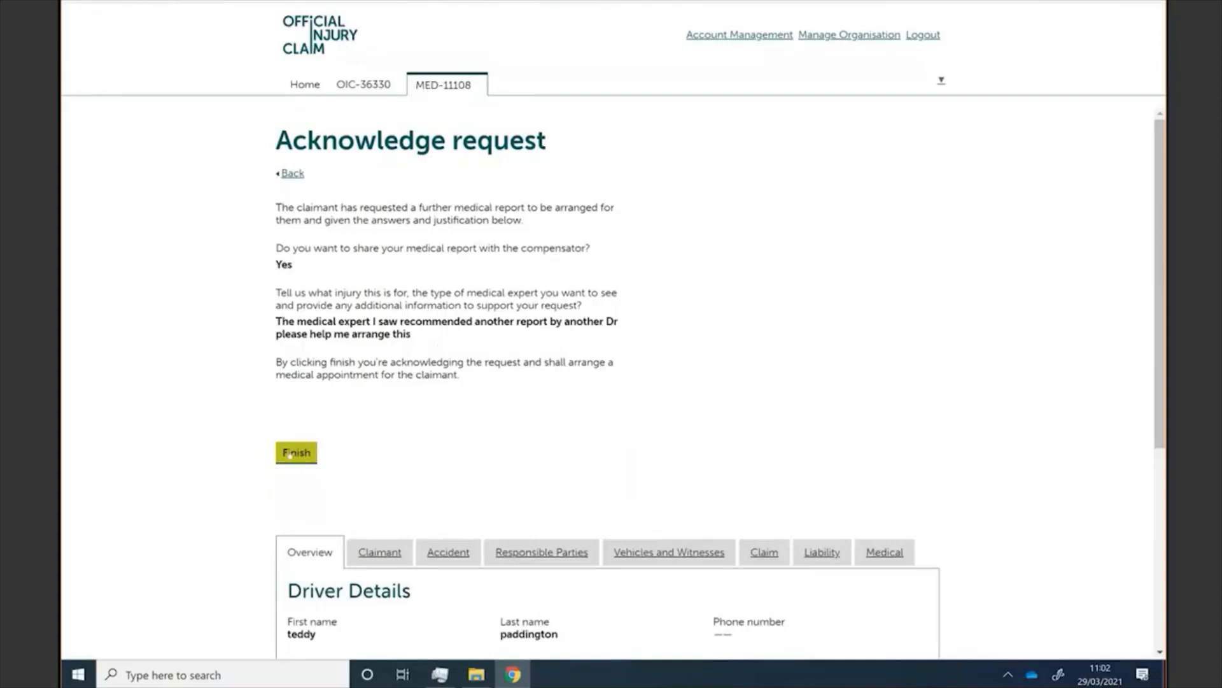
# Step: Acknowledge the further report request, agreeing to arrange the medical examination
pyautogui.click(290, 453)
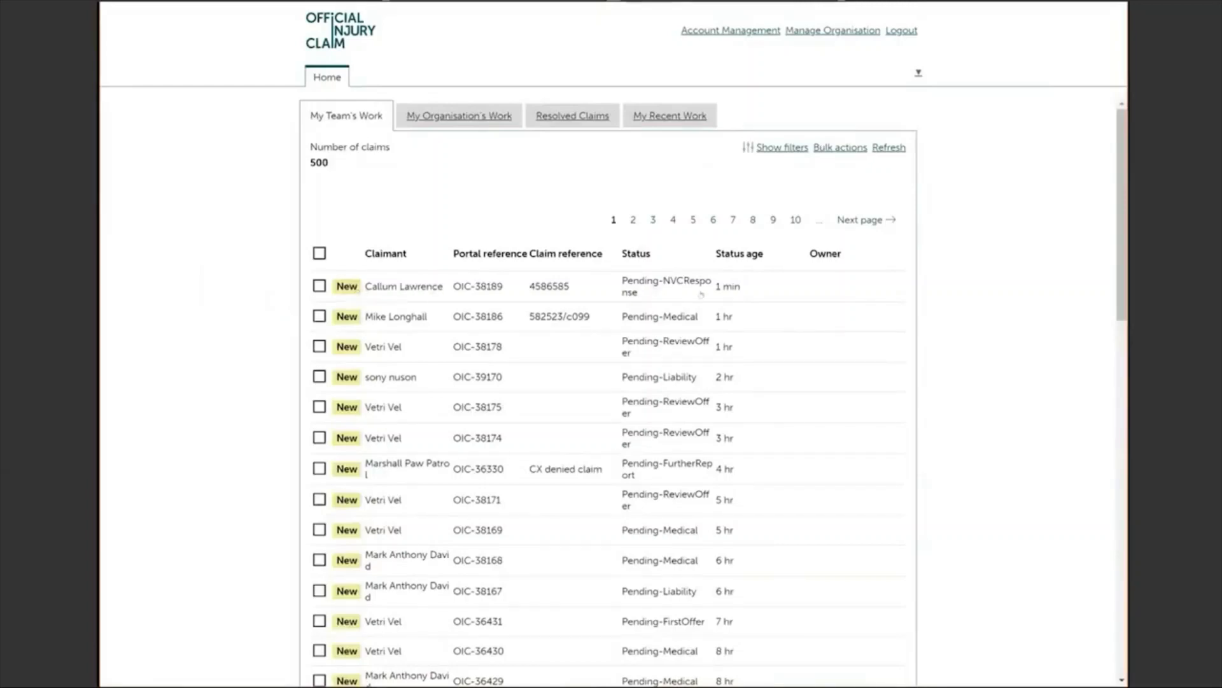
pyautogui.click(397, 288)
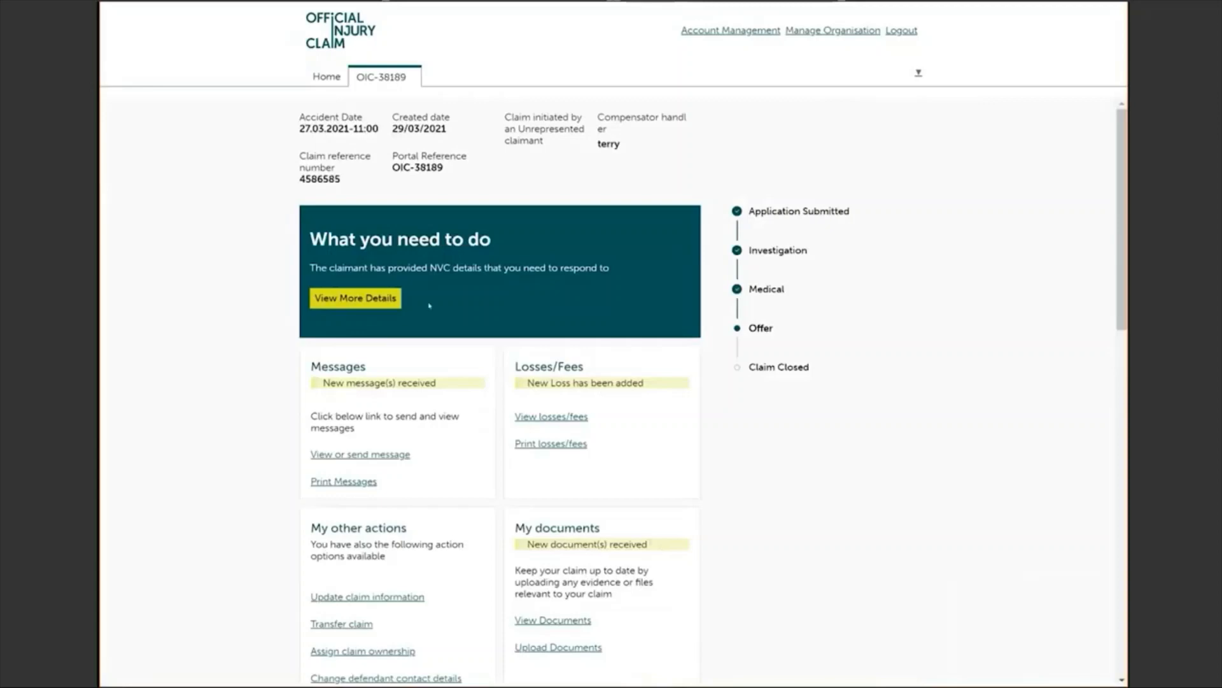
pyautogui.click(353, 299)
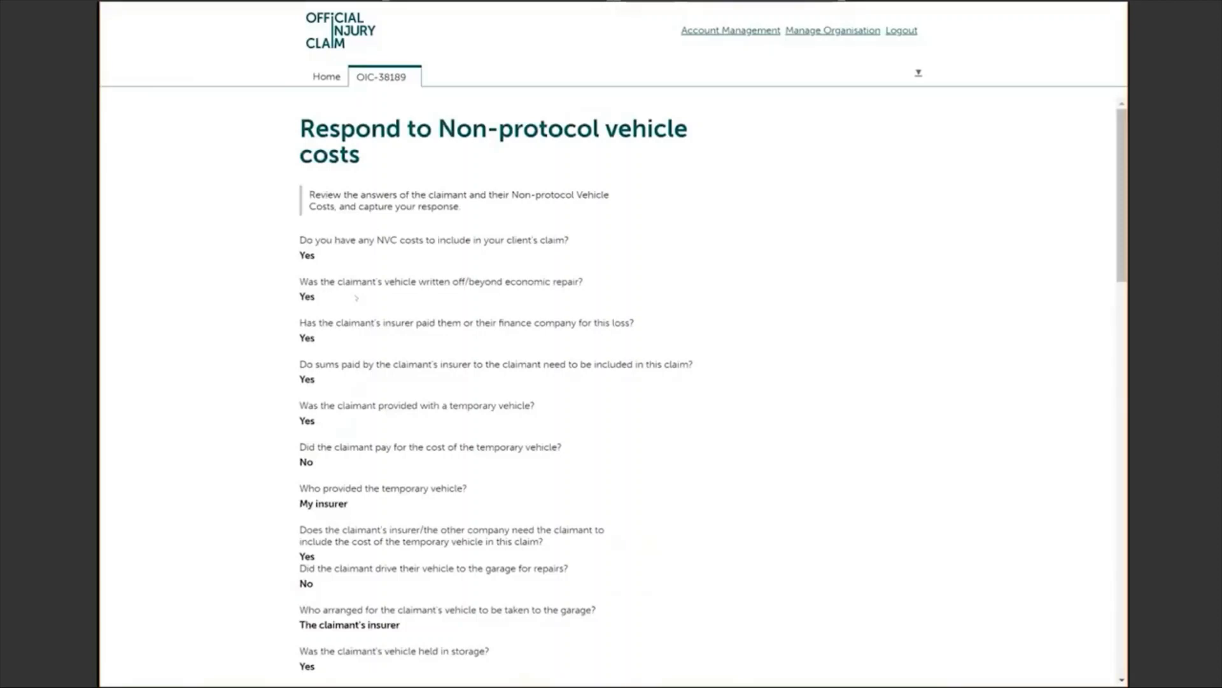
# Step: Answer No to disputing the £510.00 non-protocol vehicle costs and continue to review
pyautogui.scroll(-5, 611, 388)
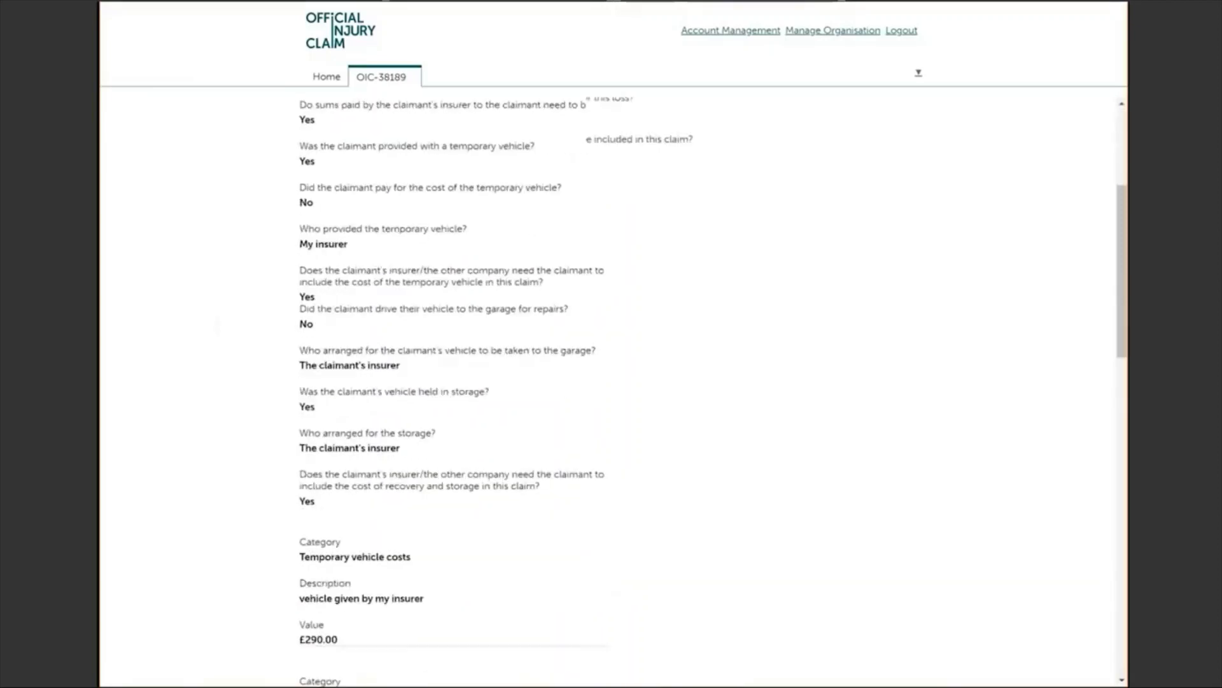
pyautogui.scroll(-5, 611, 388)
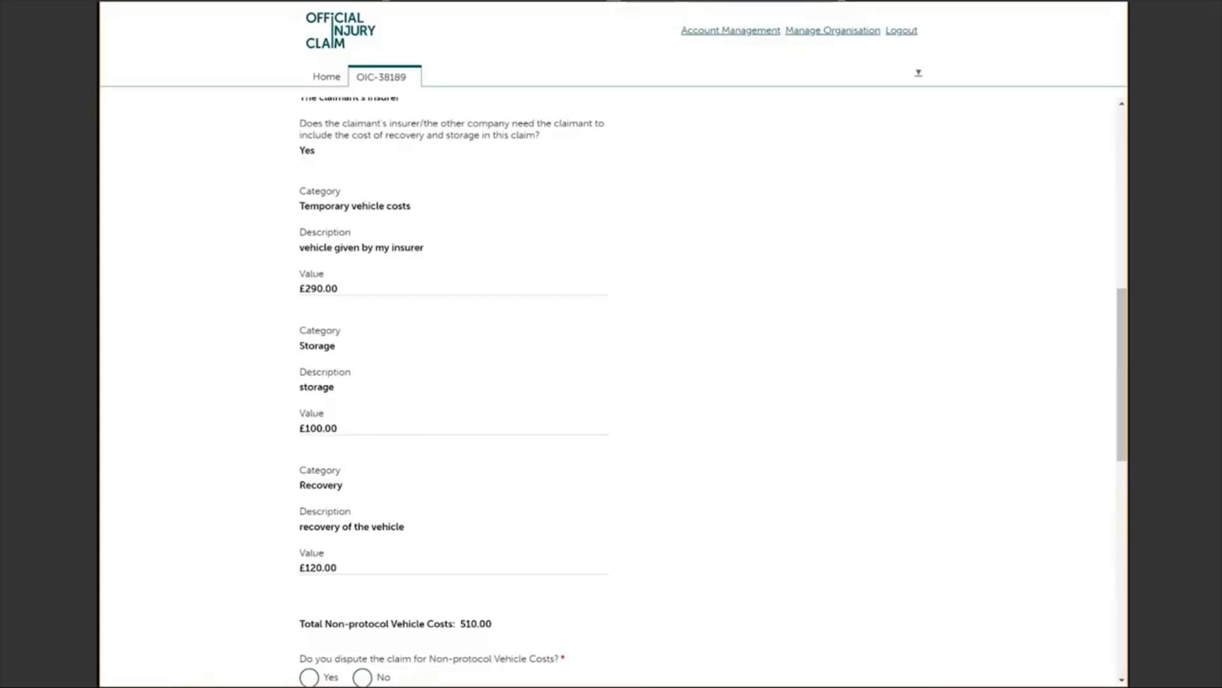
pyautogui.scroll(-3, 611, 382)
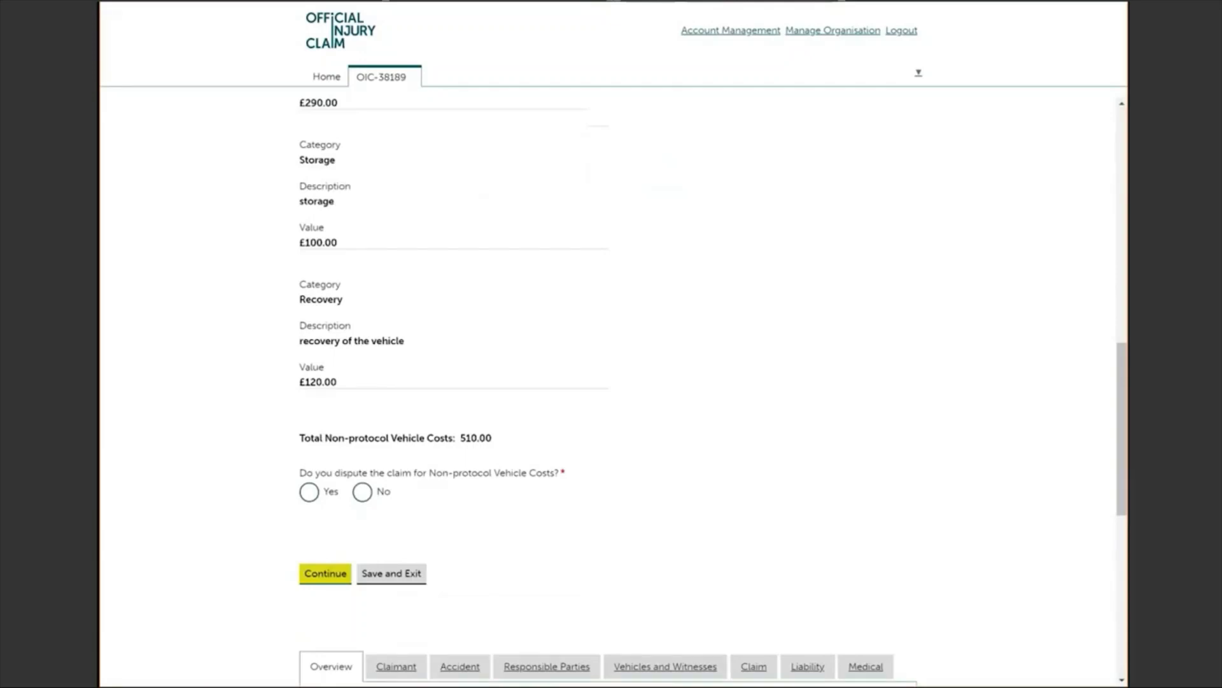
pyautogui.click(309, 491)
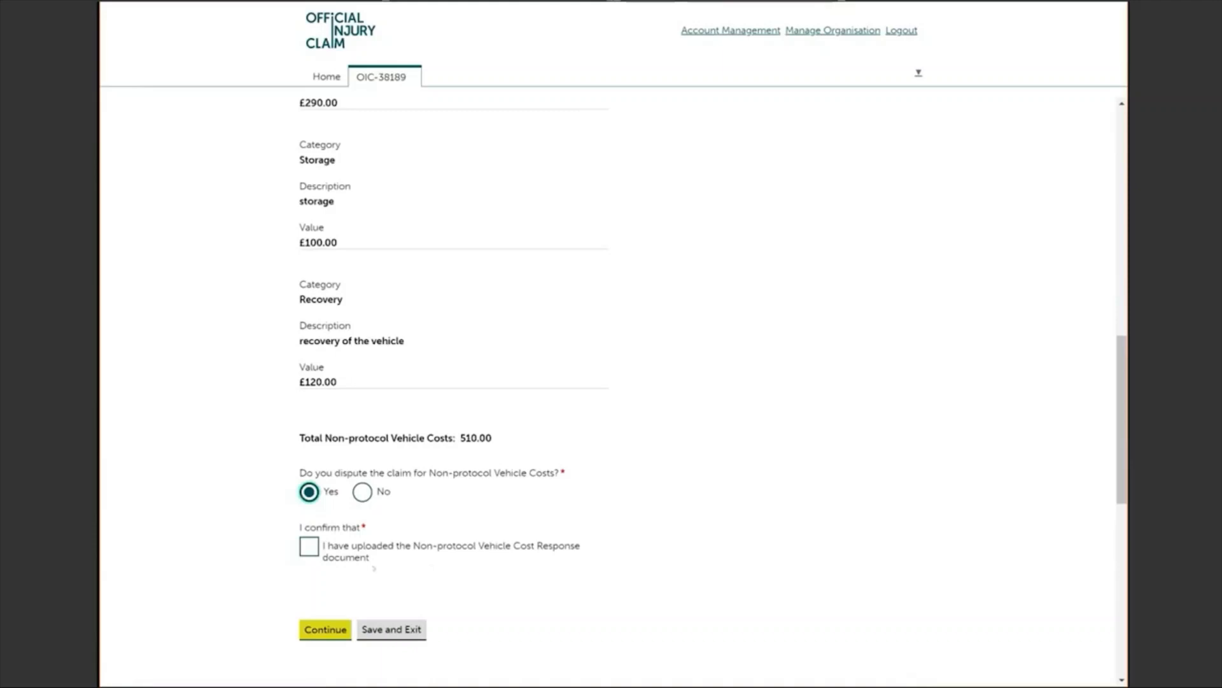
pyautogui.click(362, 492)
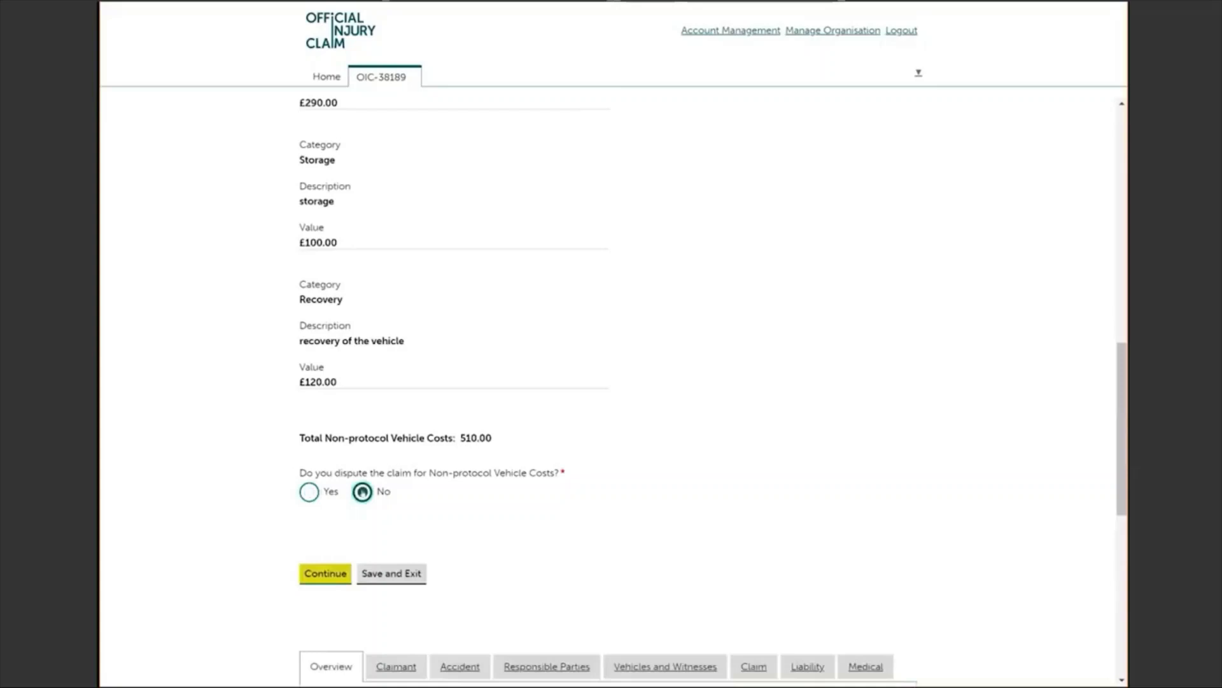
pyautogui.click(363, 492)
pyautogui.click(315, 581)
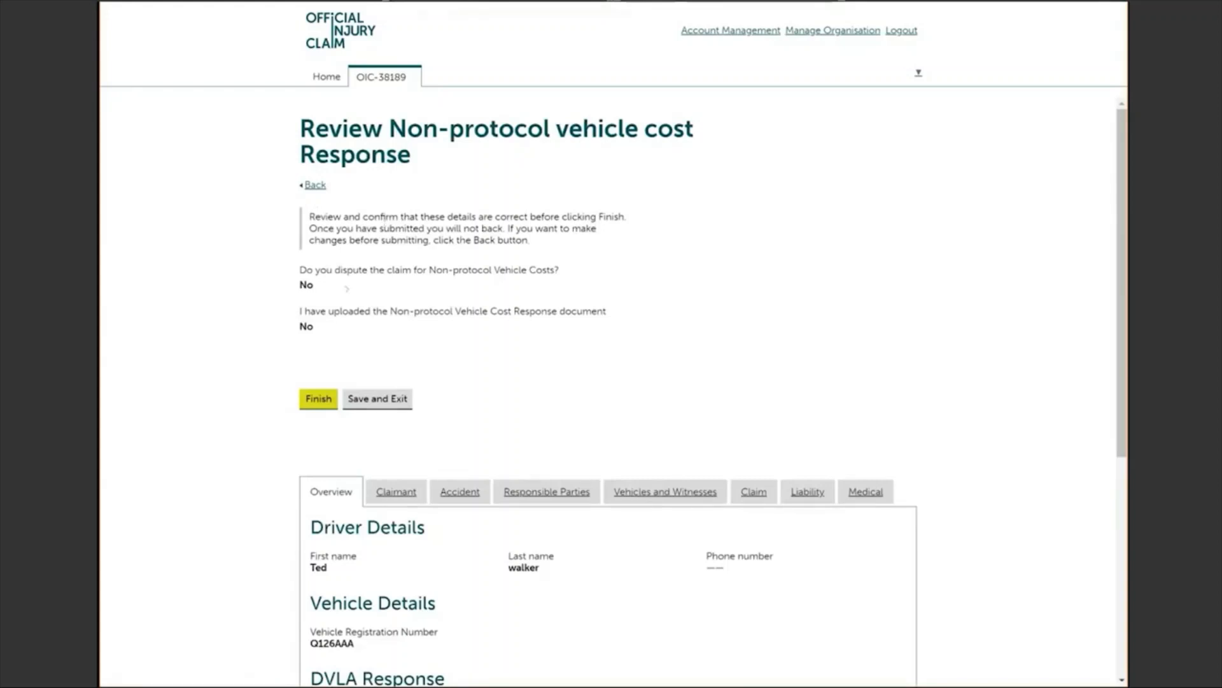
pyautogui.click(318, 399)
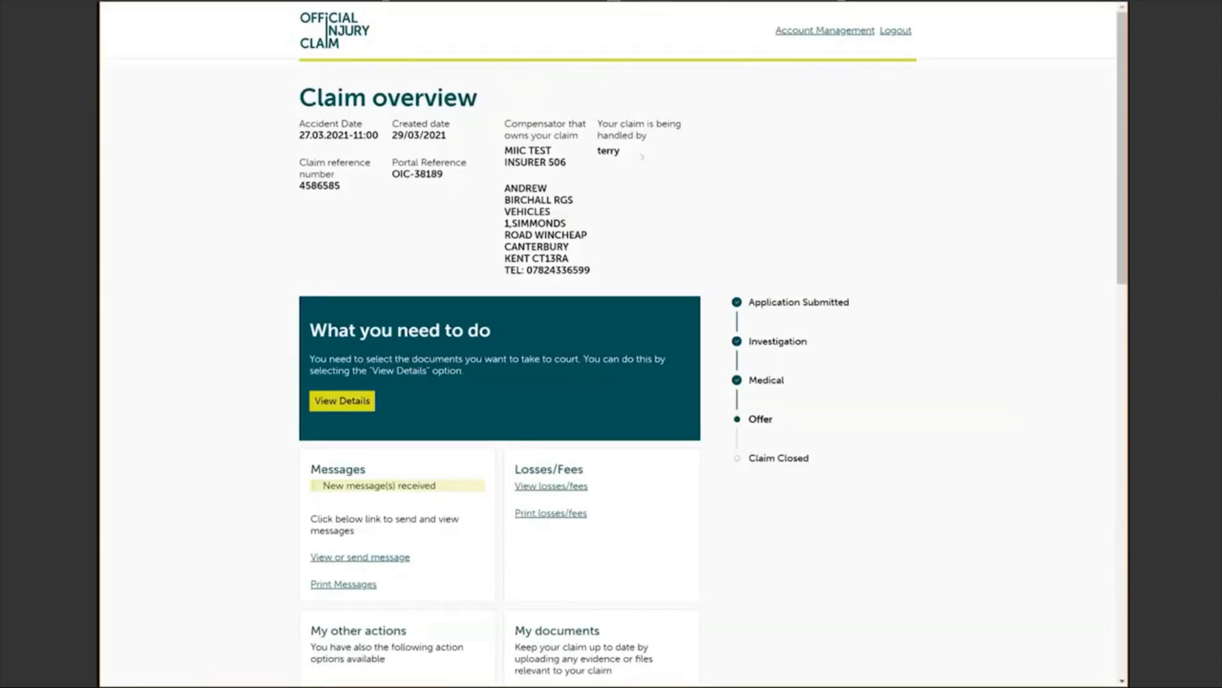
pyautogui.click(342, 407)
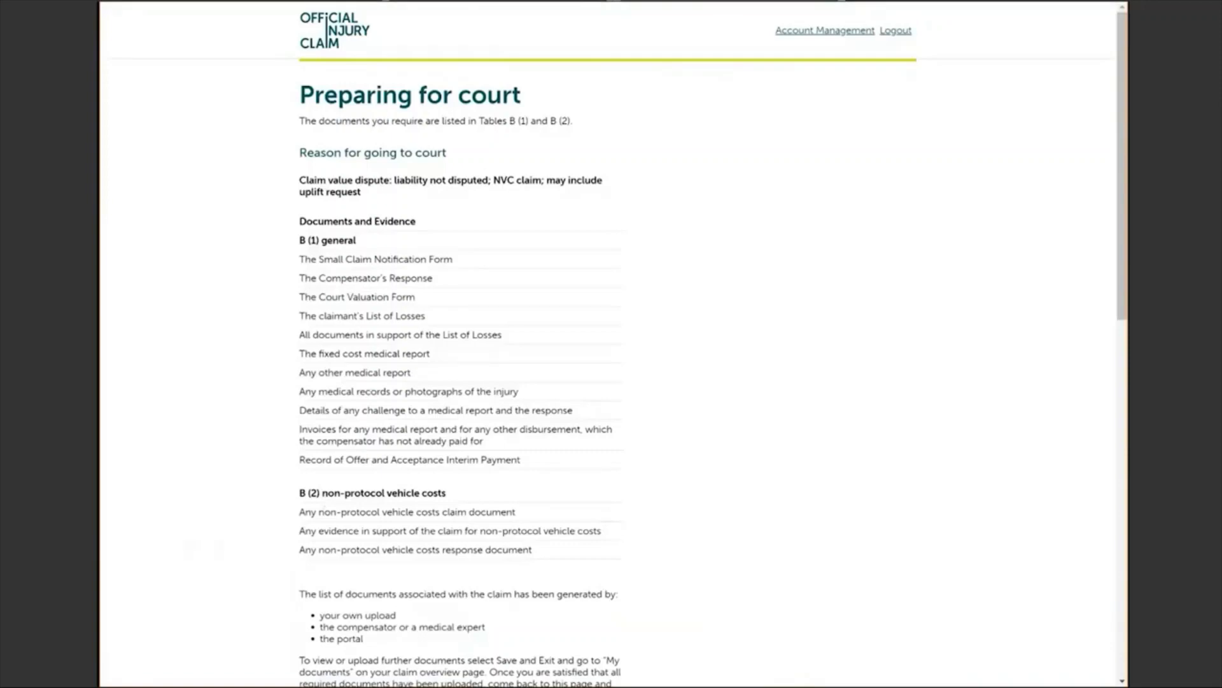
pyautogui.scroll(-3, 611, 344)
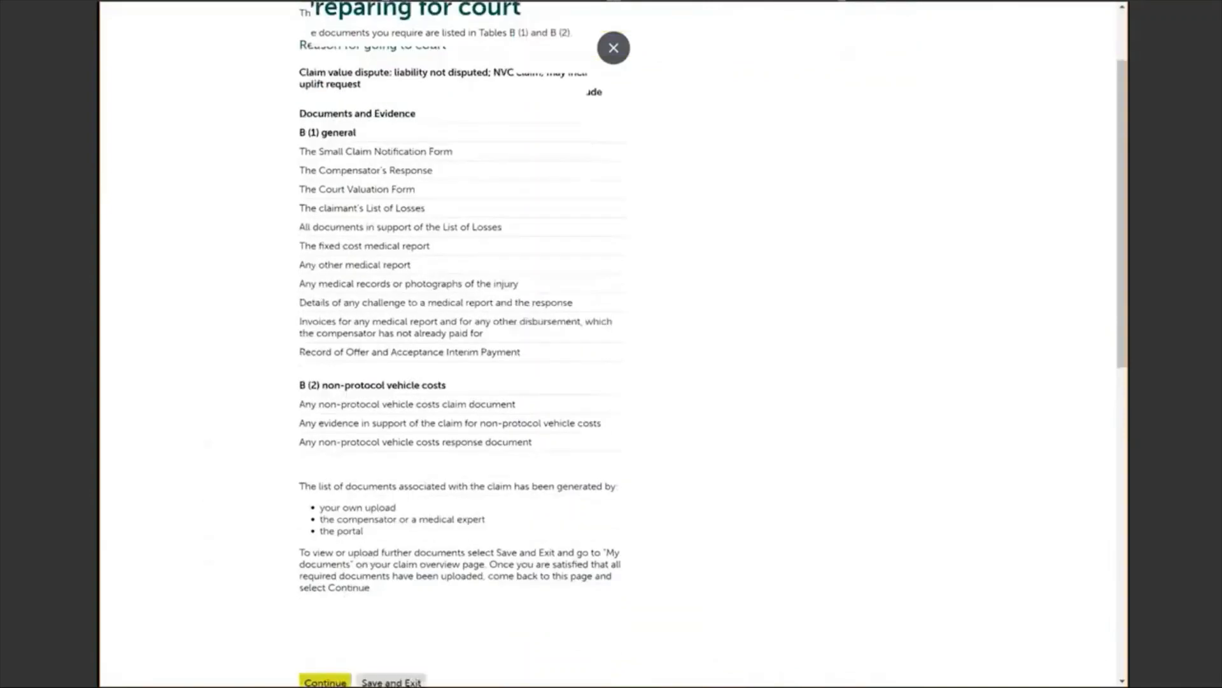
pyautogui.scroll(-1, 170, 617)
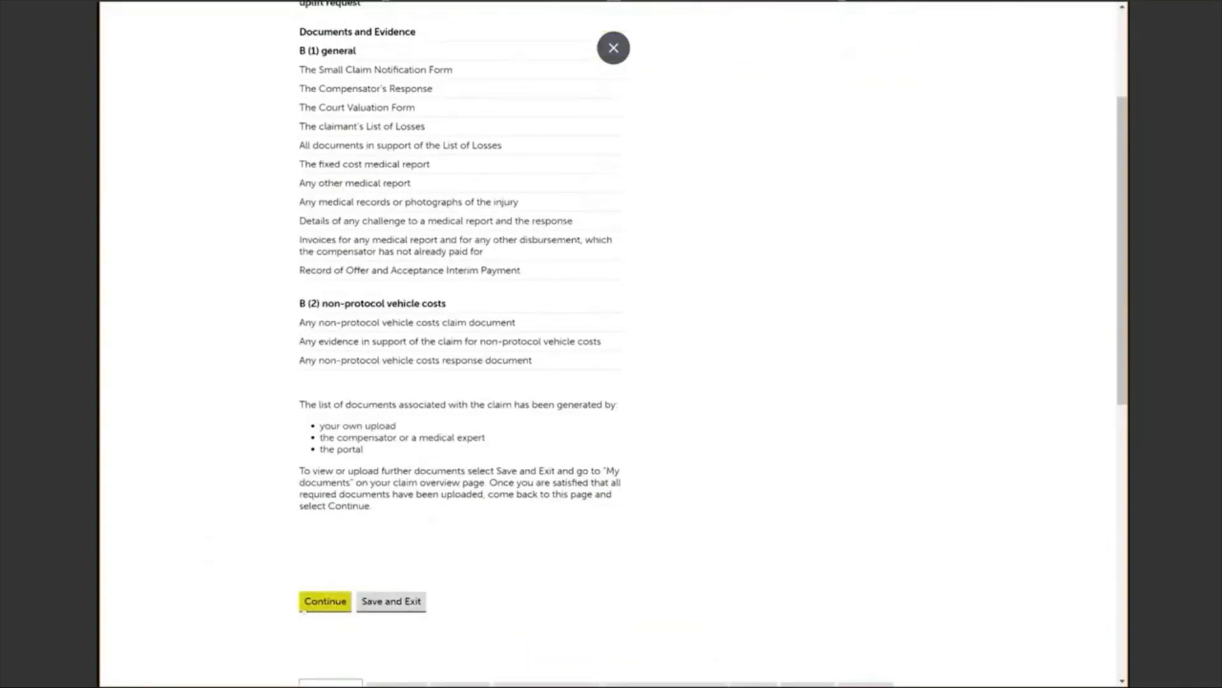
# Step: Select the Court Valuation Form, NVC claim document and Recovery and storage invoice for court
pyautogui.click(328, 606)
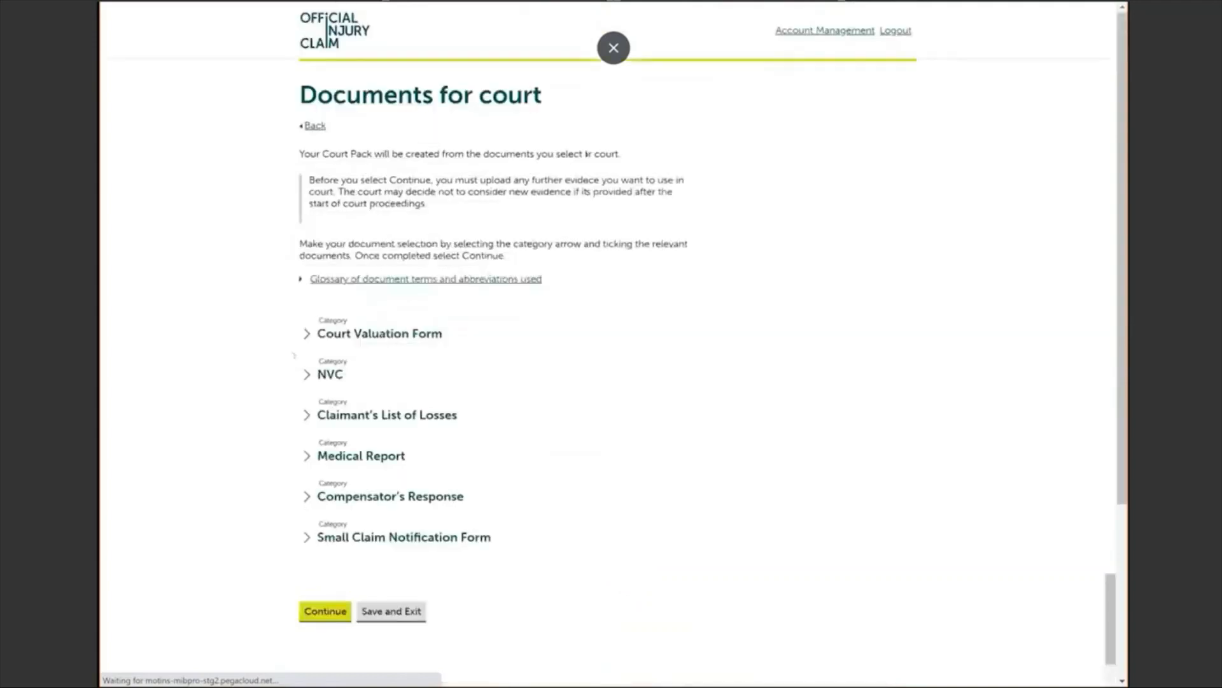
pyautogui.click(306, 332)
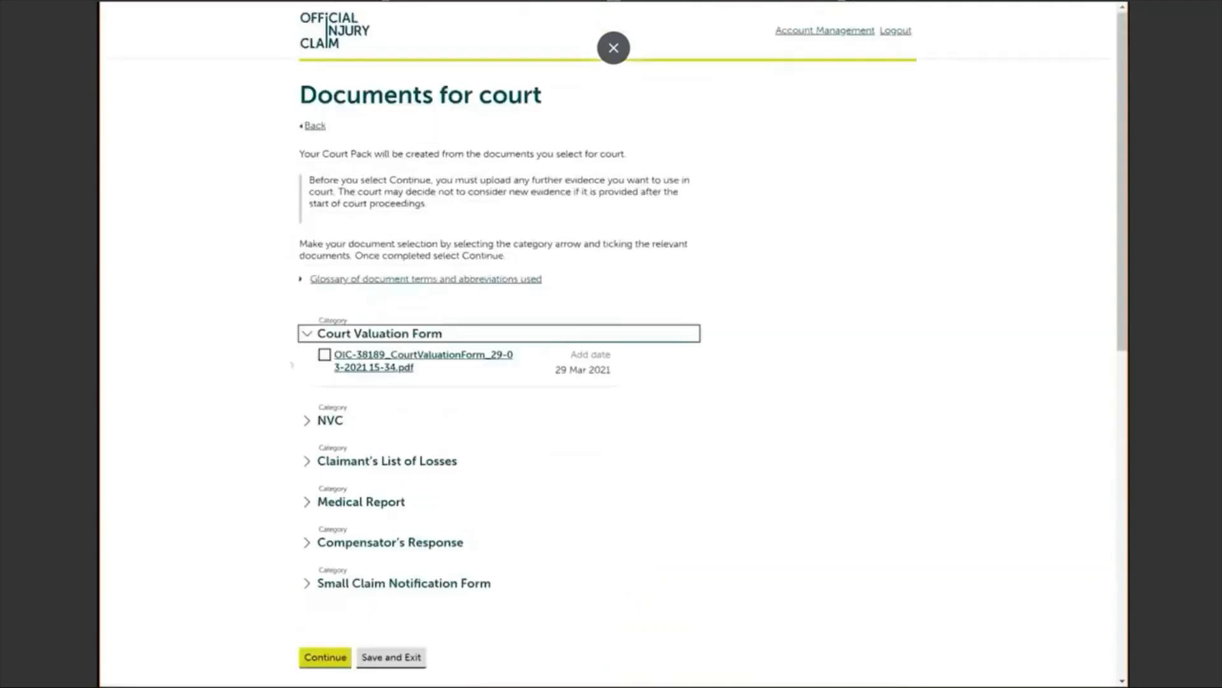
pyautogui.click(307, 420)
pyautogui.click(324, 355)
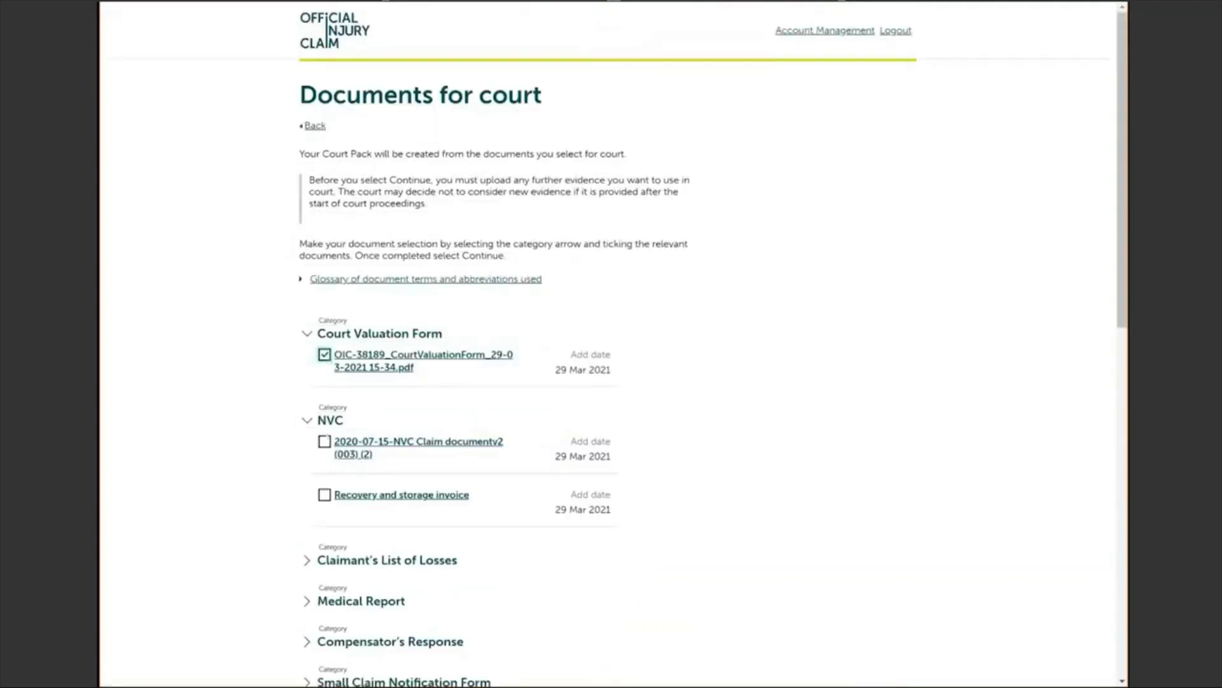
pyautogui.click(324, 442)
pyautogui.click(325, 495)
pyautogui.scroll(-4, 608, 344)
# Step: Add the List of Losses, Medical report, Compensator's Response and Small Claim Notification Form documents, then continue
pyautogui.click(307, 303)
pyautogui.click(325, 325)
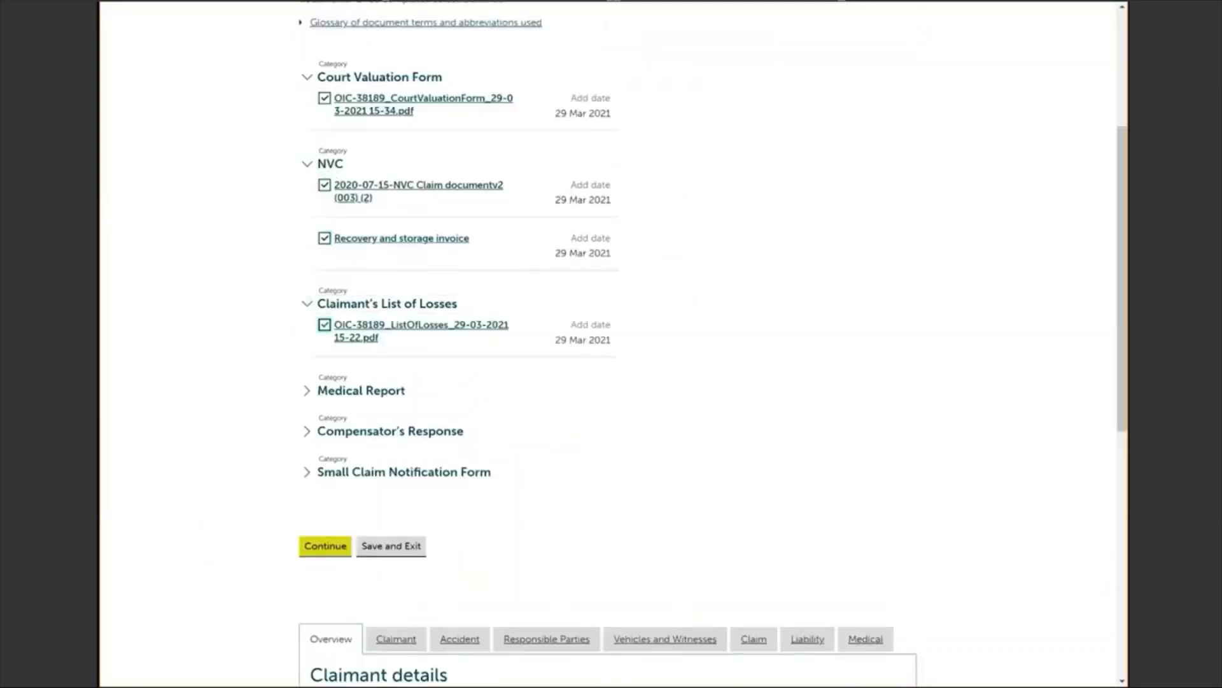
pyautogui.click(306, 391)
pyautogui.click(325, 411)
pyautogui.click(307, 477)
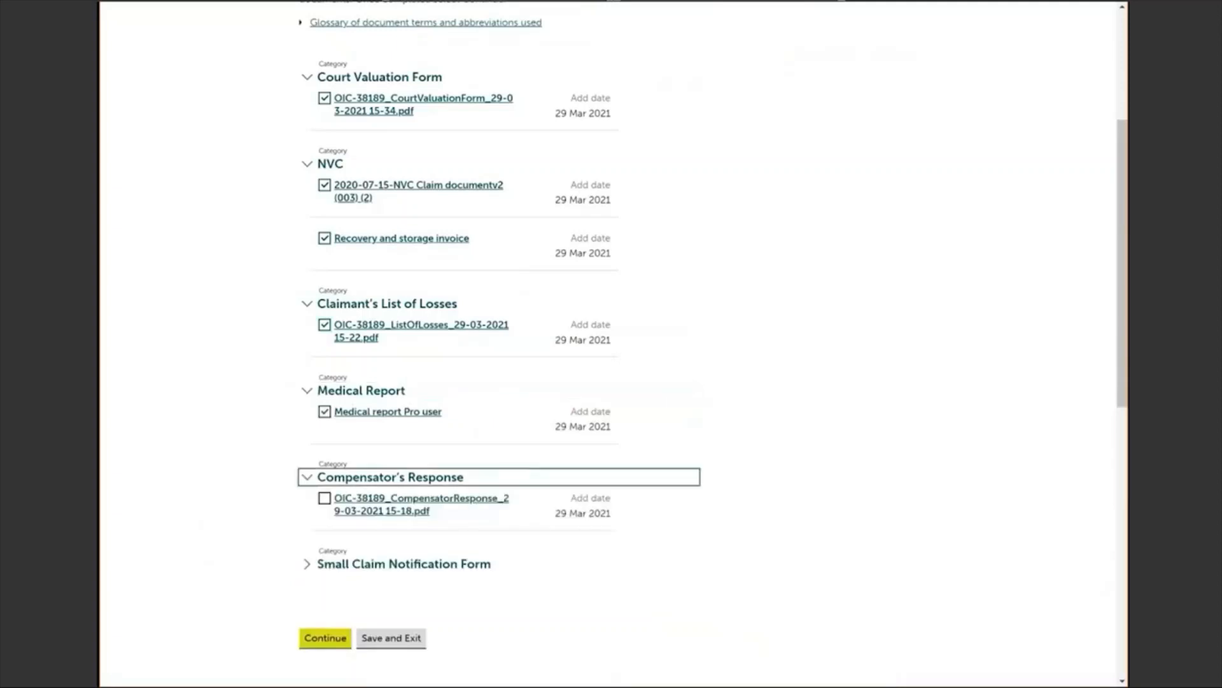
pyautogui.click(325, 498)
pyautogui.click(307, 563)
pyautogui.click(325, 584)
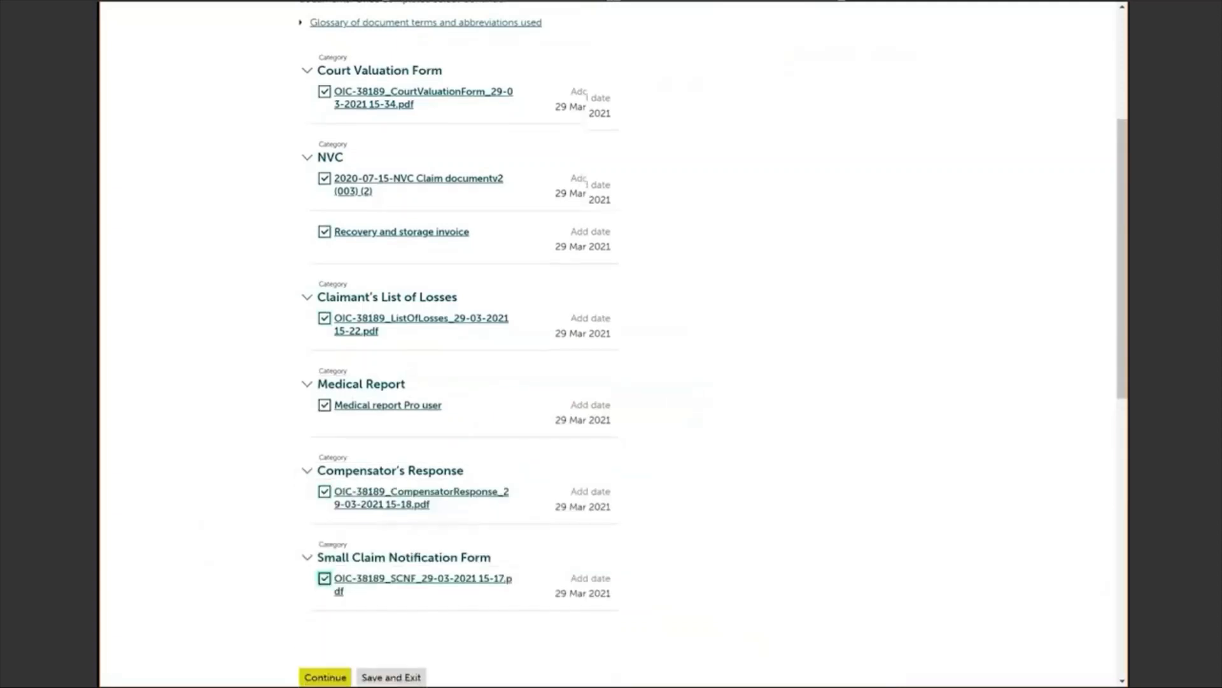
pyautogui.scroll(-2, 608, 344)
pyautogui.click(326, 578)
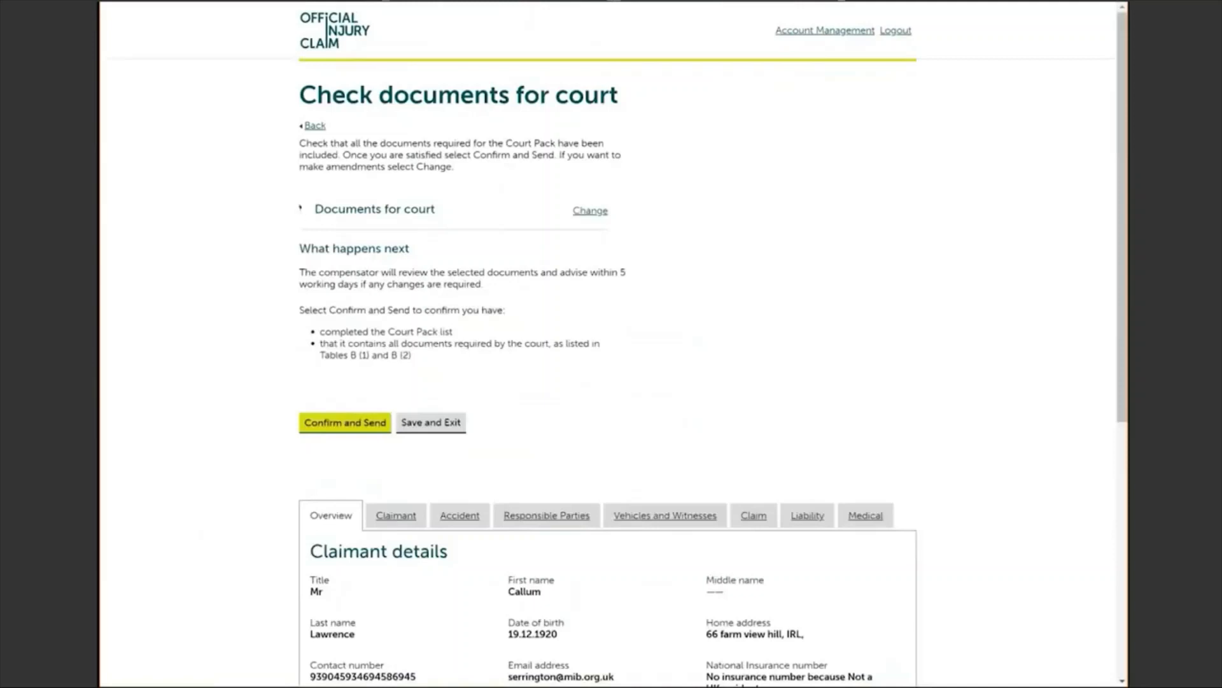
pyautogui.click(300, 209)
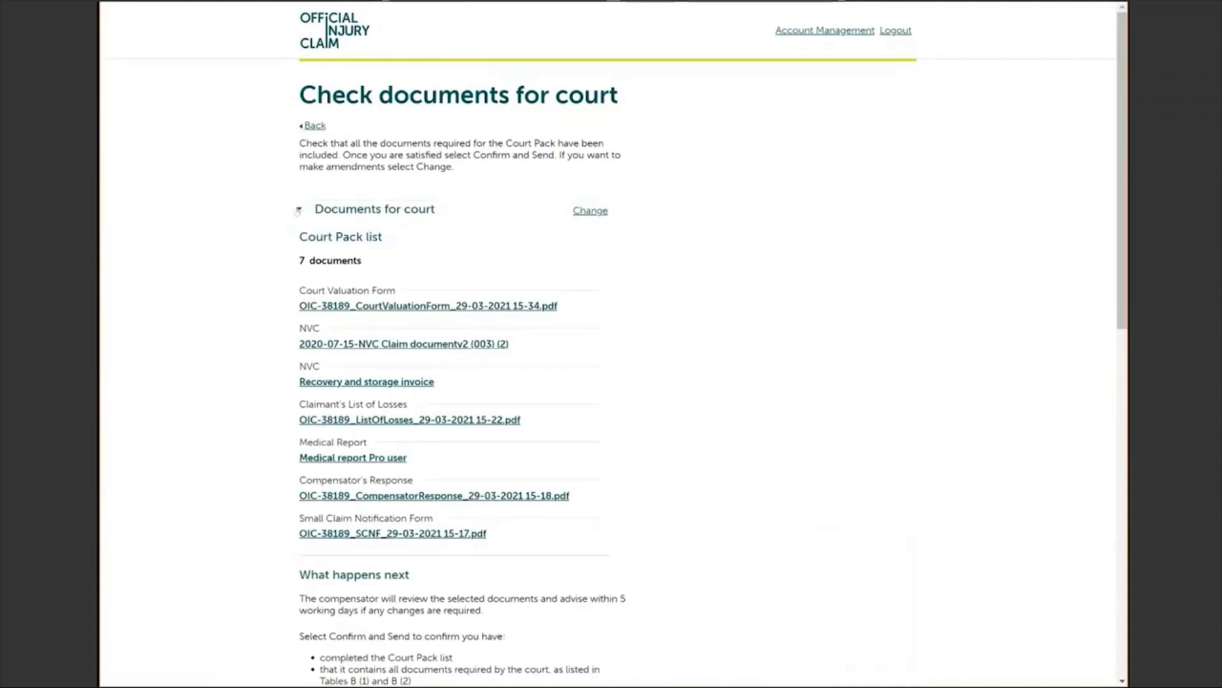
pyautogui.click(298, 210)
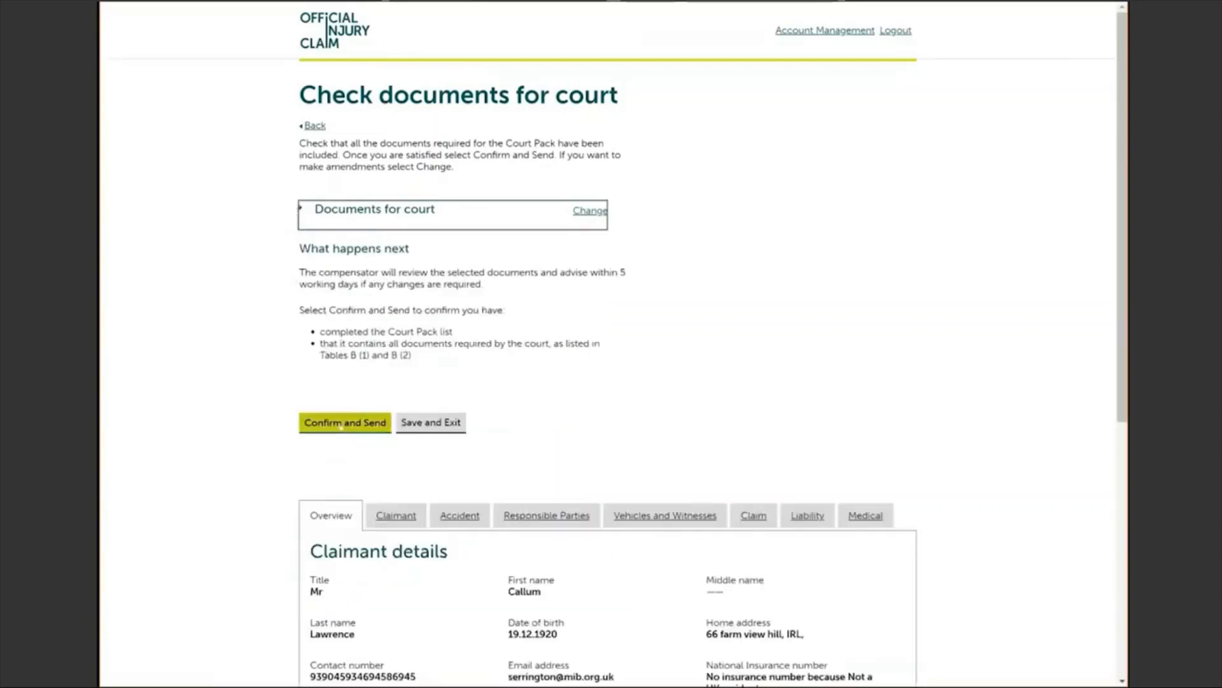
# Step: Send the court pack list to the compensator and open their court document review task
pyautogui.click(341, 424)
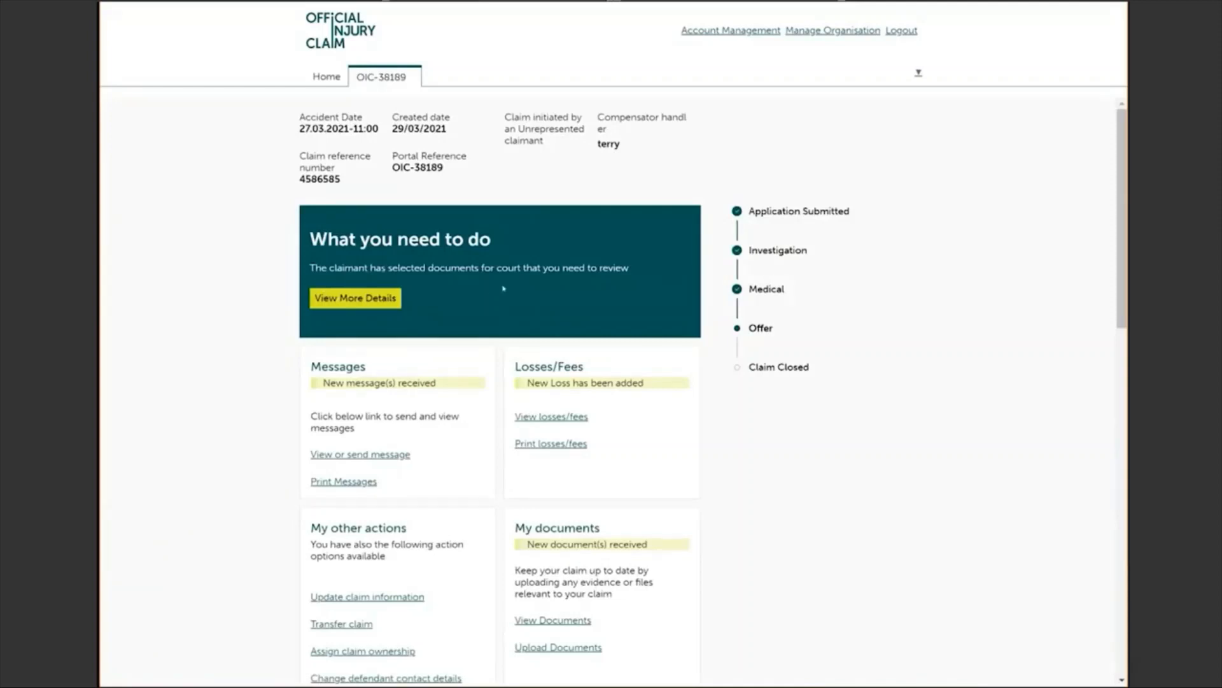
pyautogui.click(361, 303)
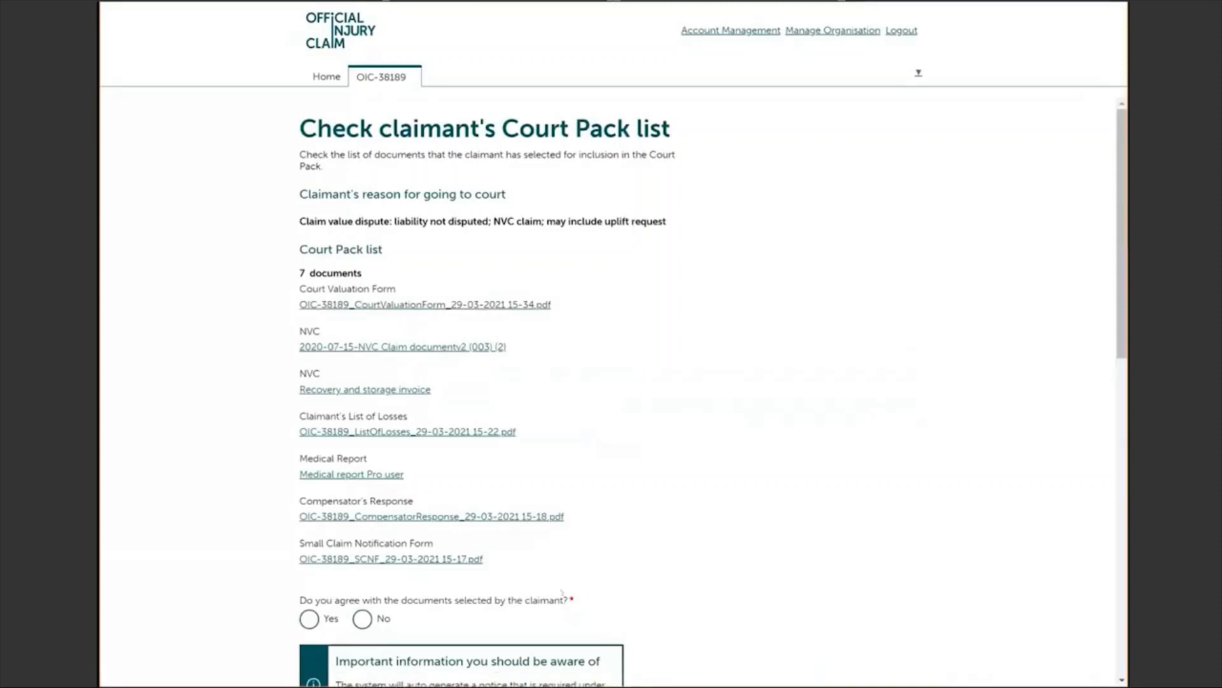
# Step: Answer Yes to agreeing with the claimant's selected court documents and continue
pyautogui.scroll(-2, 562, 593)
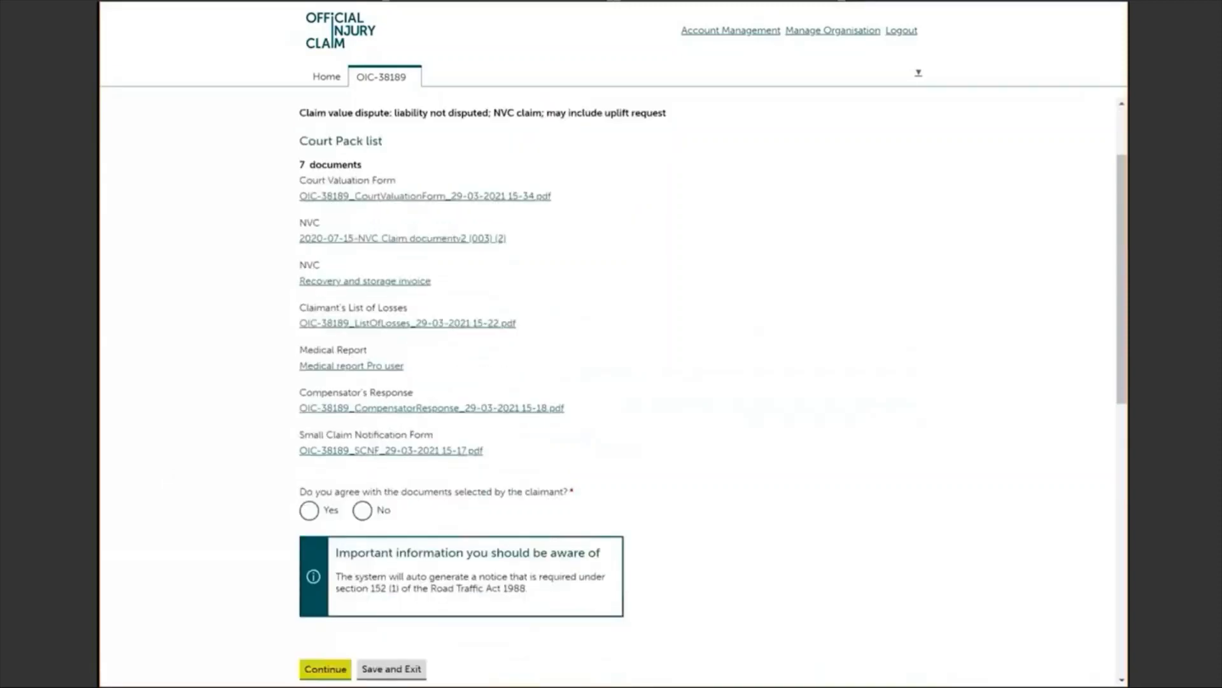
pyautogui.click(362, 512)
pyautogui.click(309, 512)
pyautogui.scroll(-2, 611, 382)
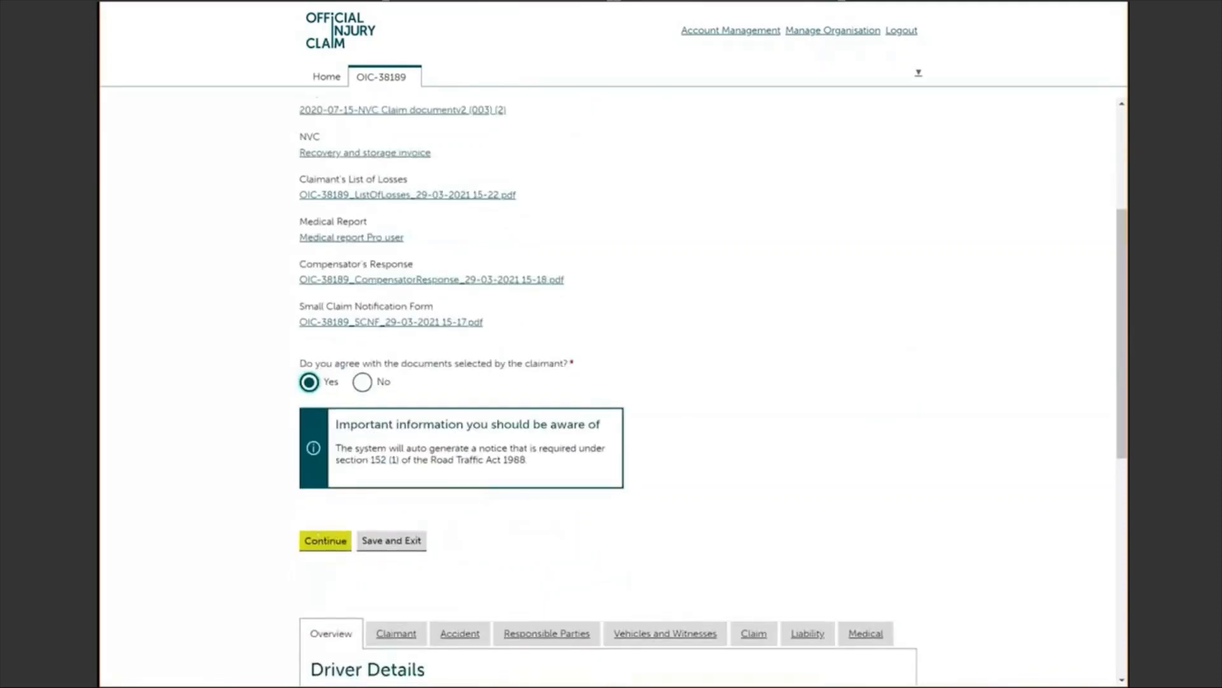
pyautogui.click(324, 548)
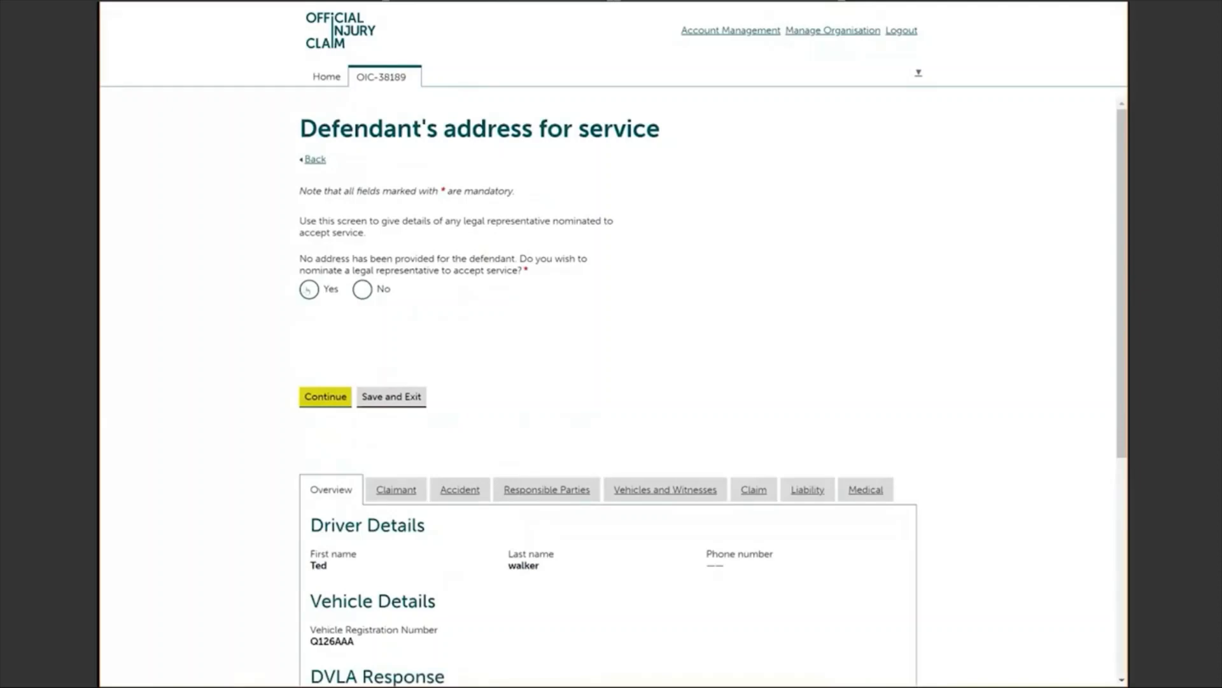
# Step: Answer No to nominating a legal representative to accept service and continue
pyautogui.click(308, 290)
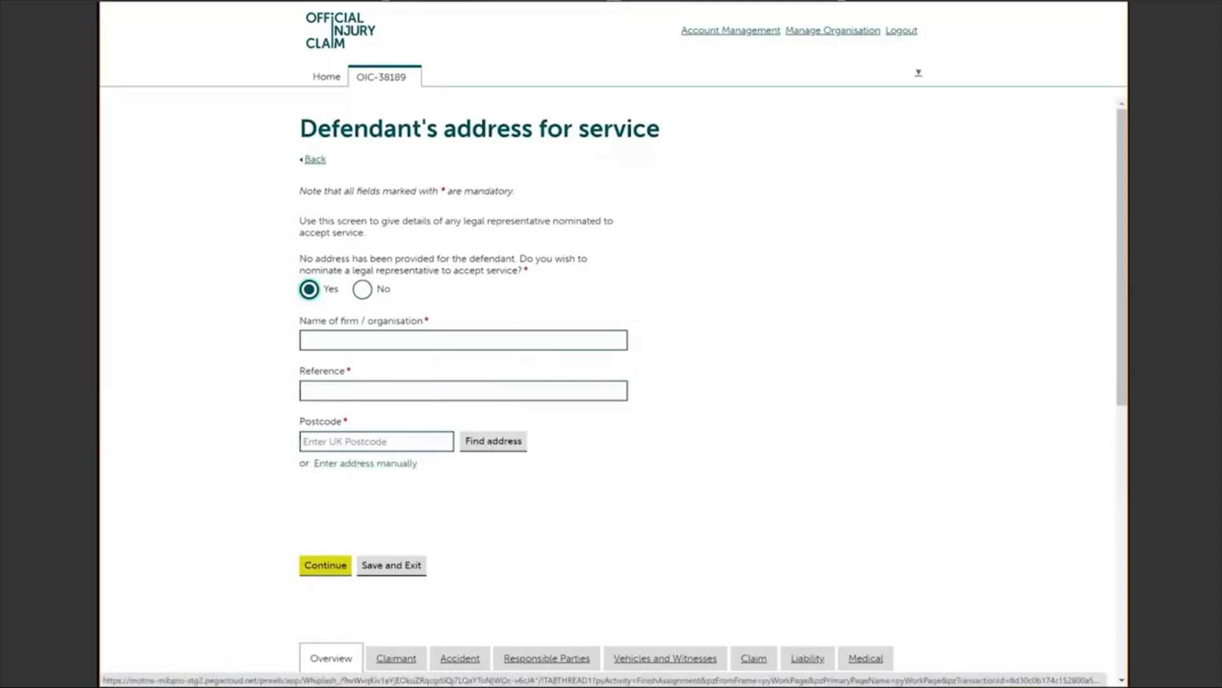
pyautogui.click(357, 464)
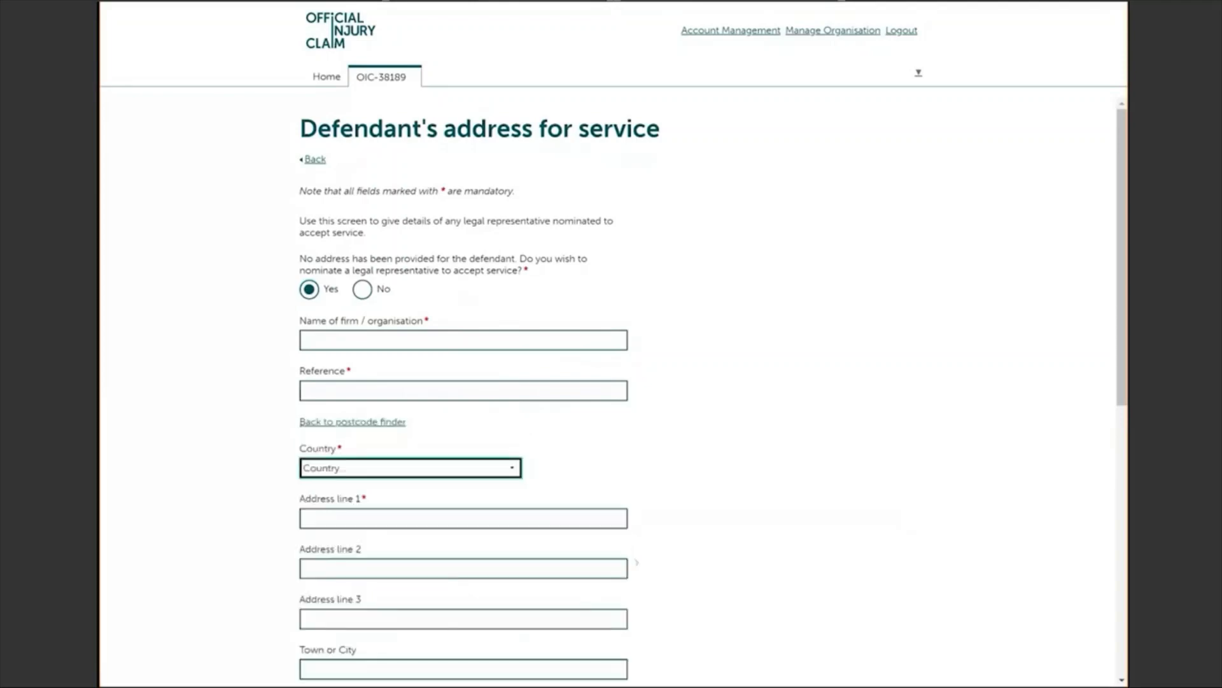
pyautogui.scroll(-4, 638, 558)
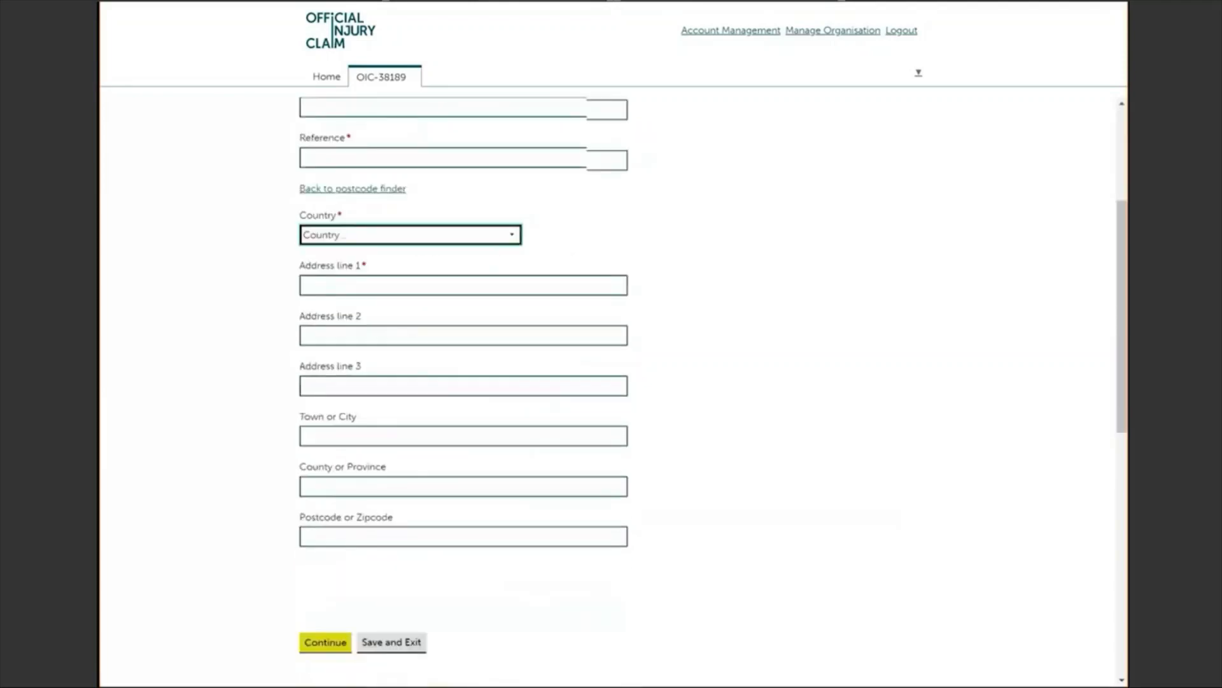
pyautogui.scroll(3, 464, 382)
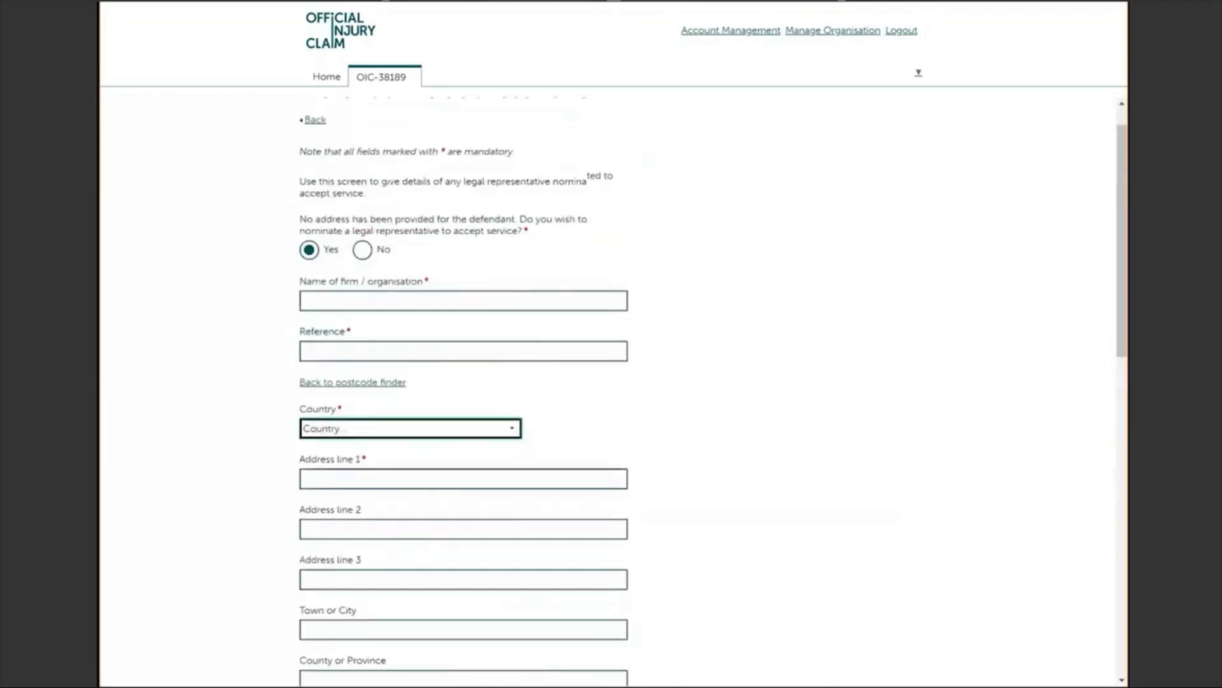
pyautogui.click(362, 250)
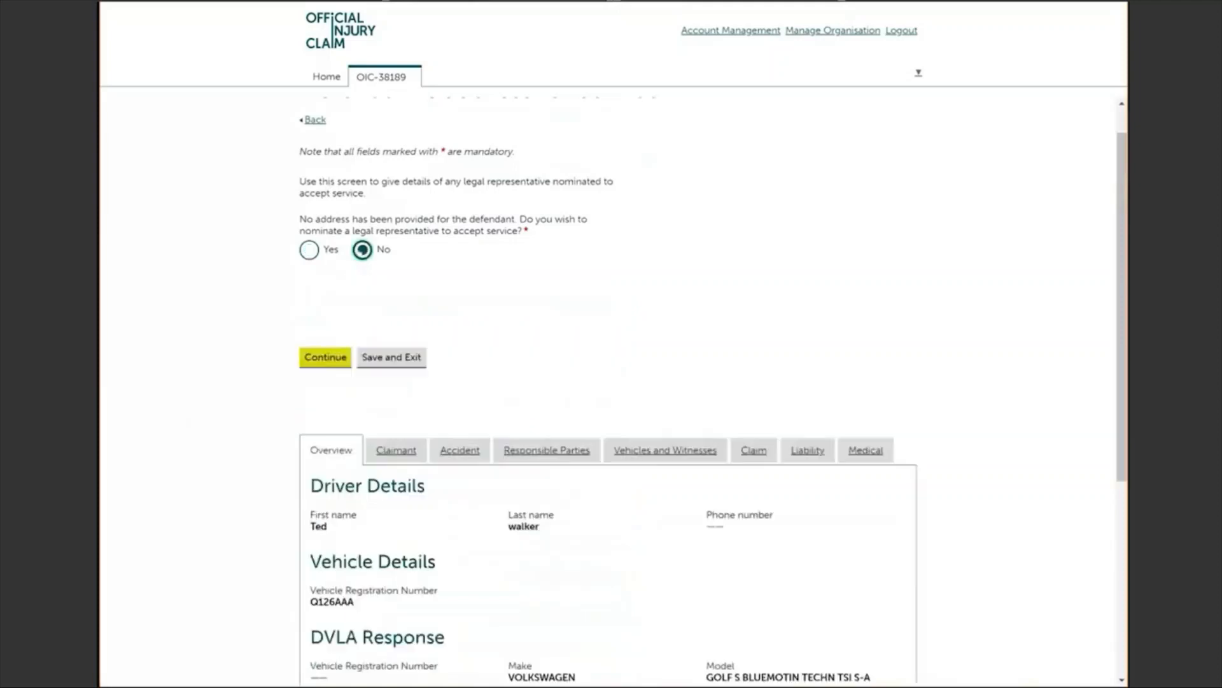
pyautogui.click(323, 360)
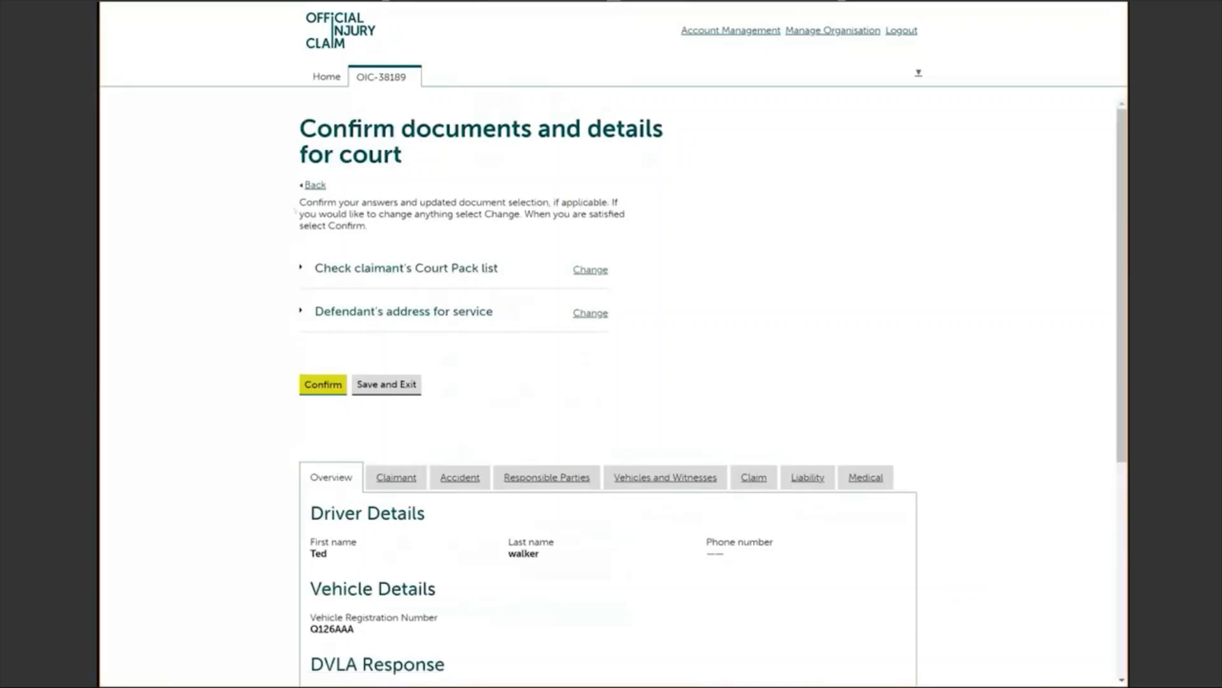
# Step: Review the Court Pack list and address-for-service summaries, then confirm them for court
pyautogui.click(301, 268)
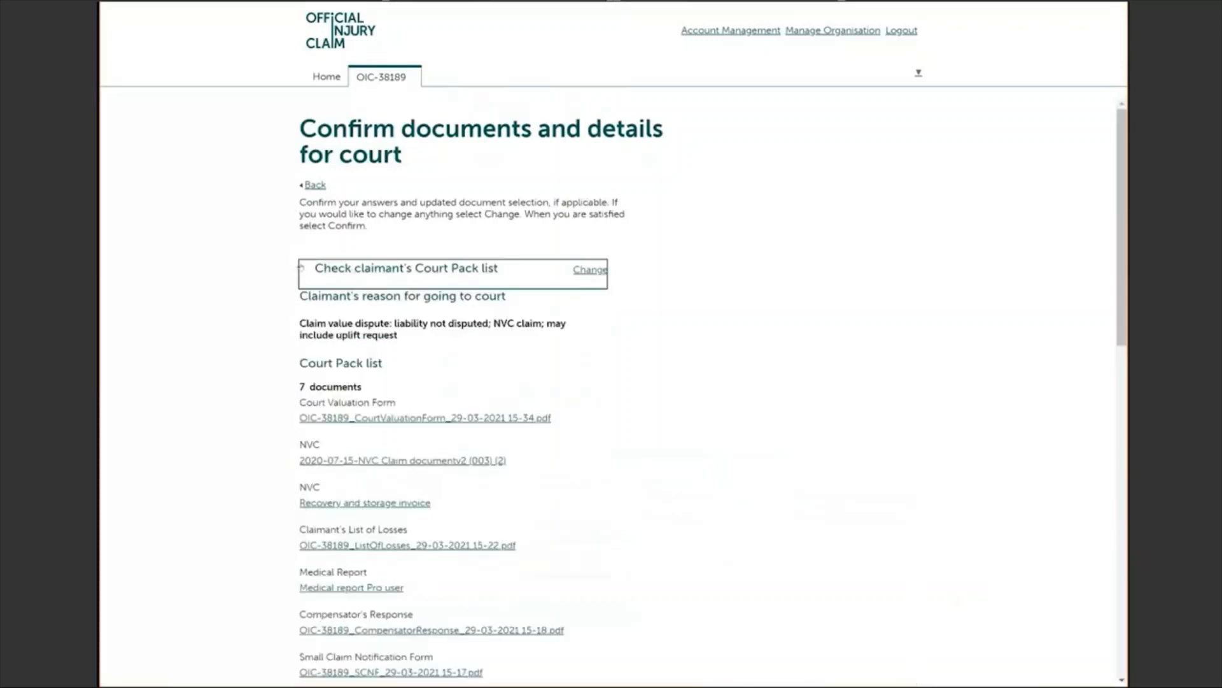
pyautogui.click(301, 268)
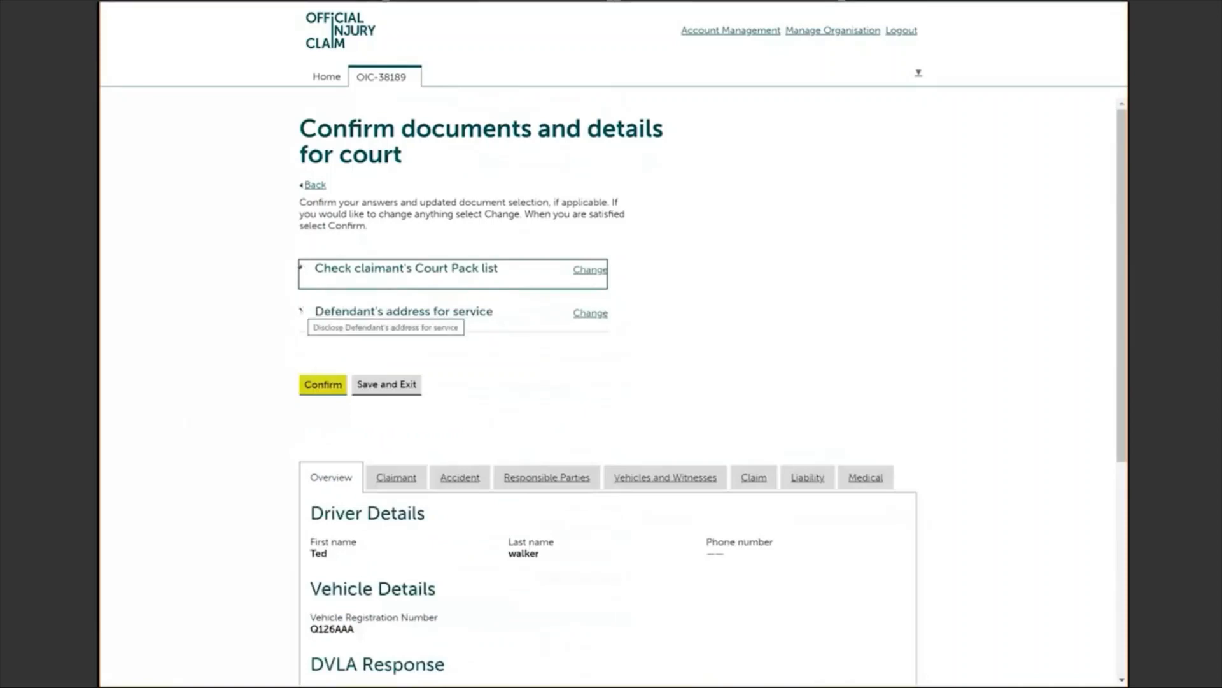
pyautogui.click(301, 311)
pyautogui.click(301, 311)
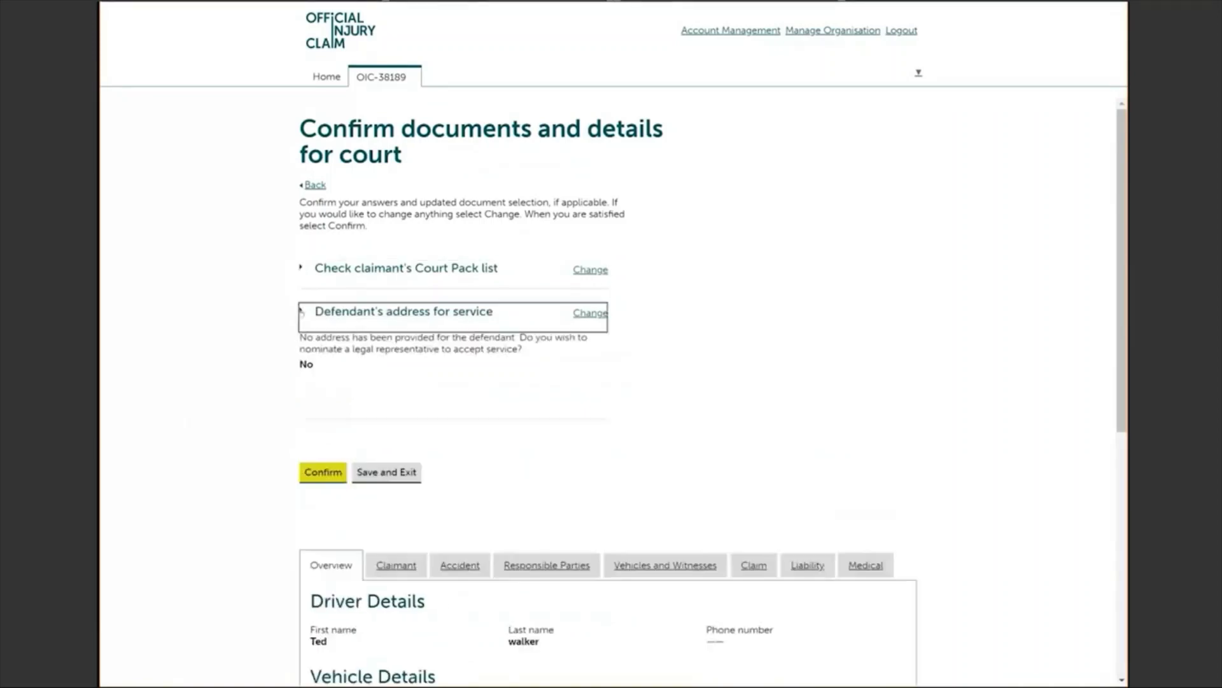
pyautogui.click(301, 312)
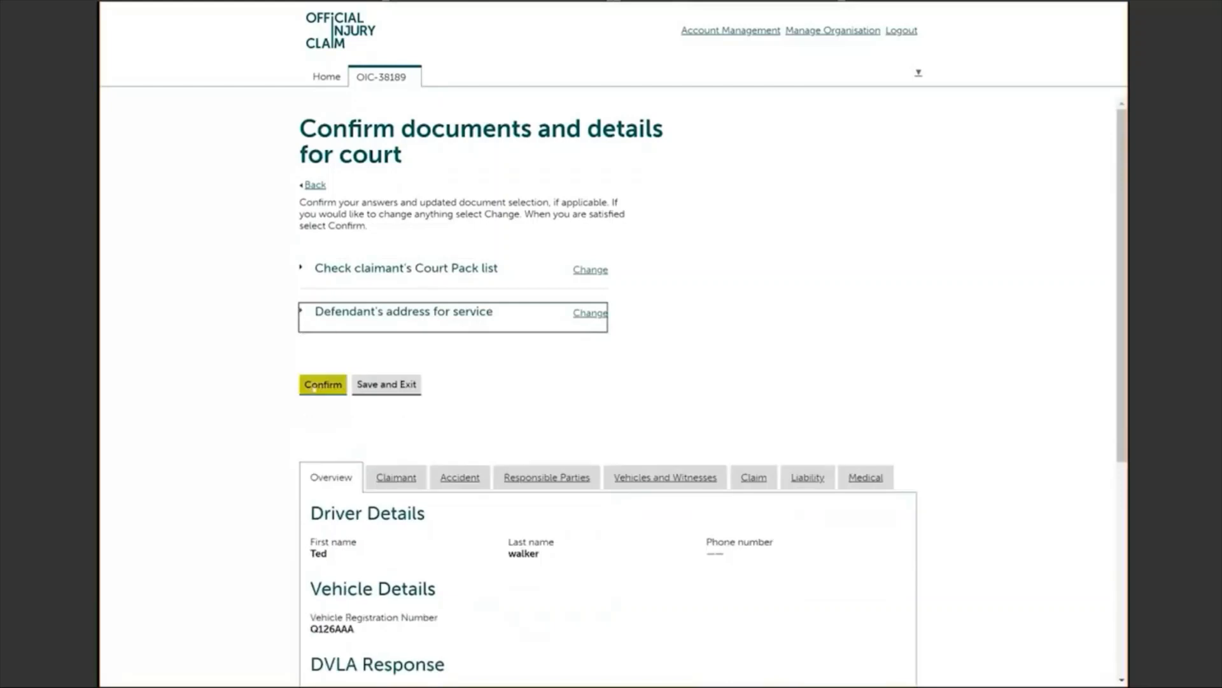
pyautogui.click(315, 387)
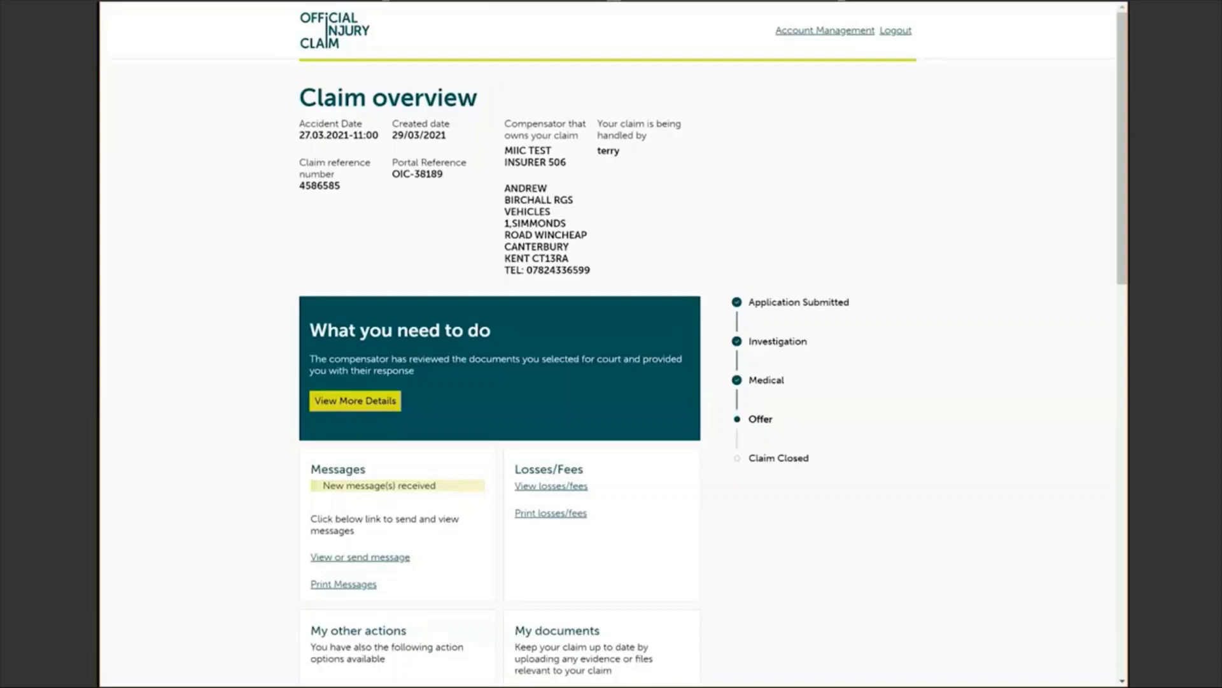
# Step: Review the compensator's court documents response and continue to the Defendant's details question
pyautogui.click(371, 401)
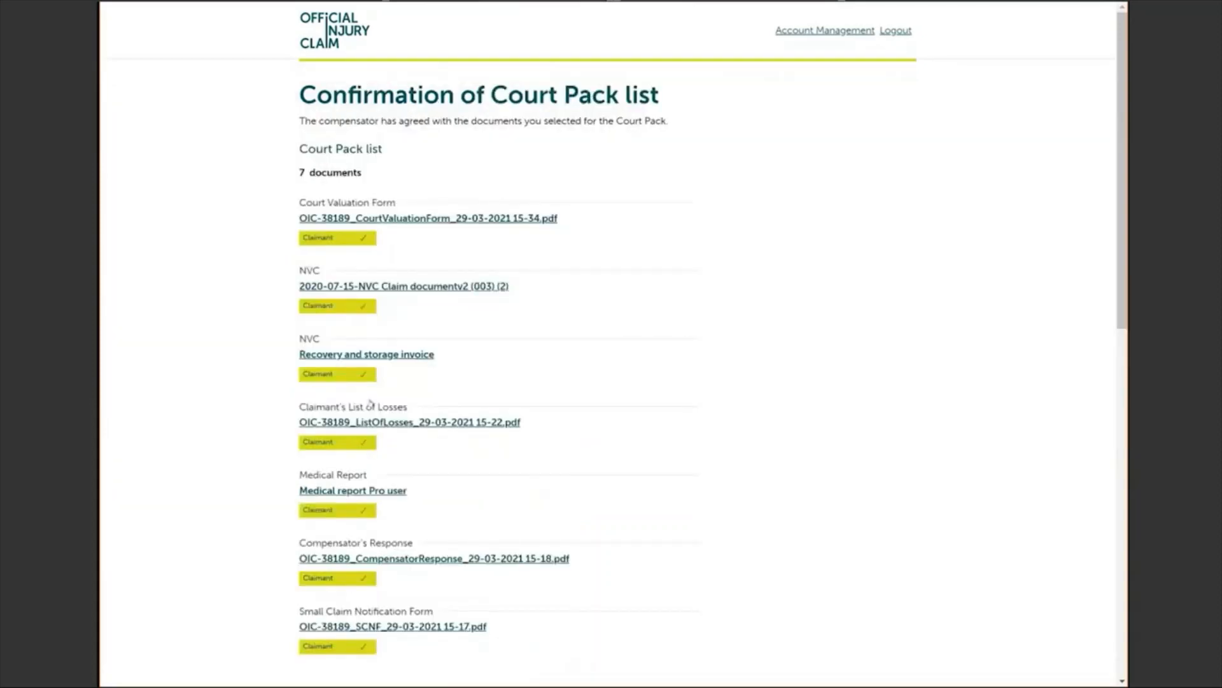
pyautogui.scroll(-2, 611, 343)
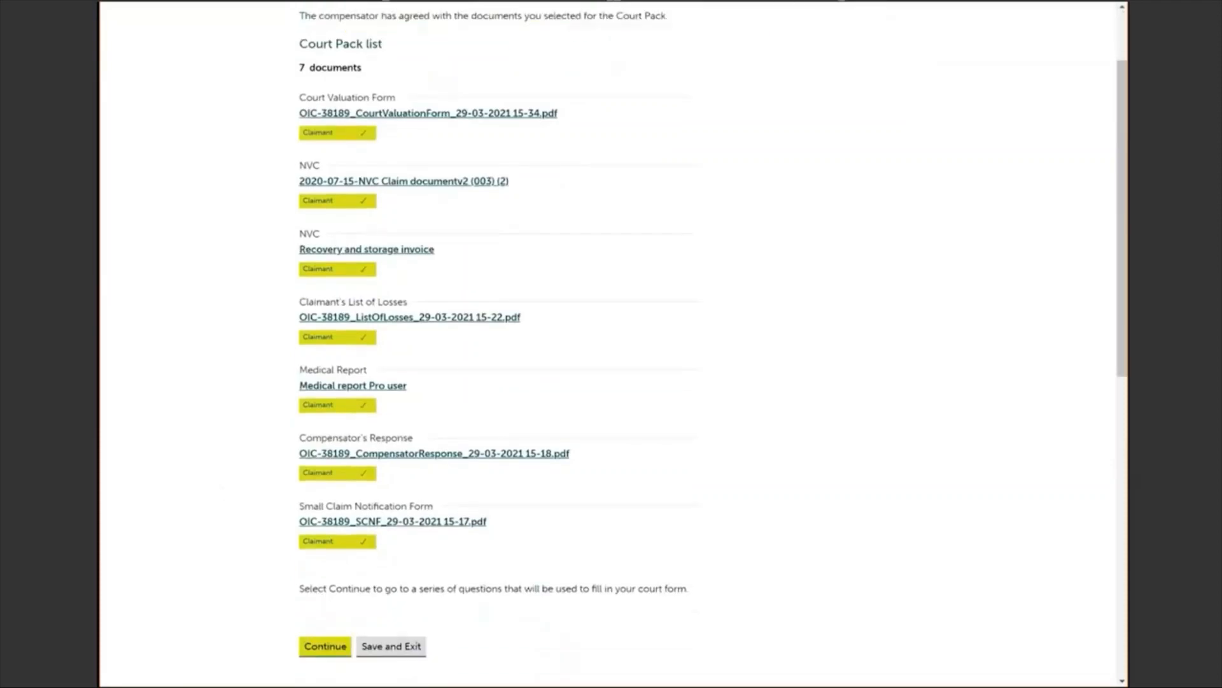
pyautogui.scroll(-2, 611, 343)
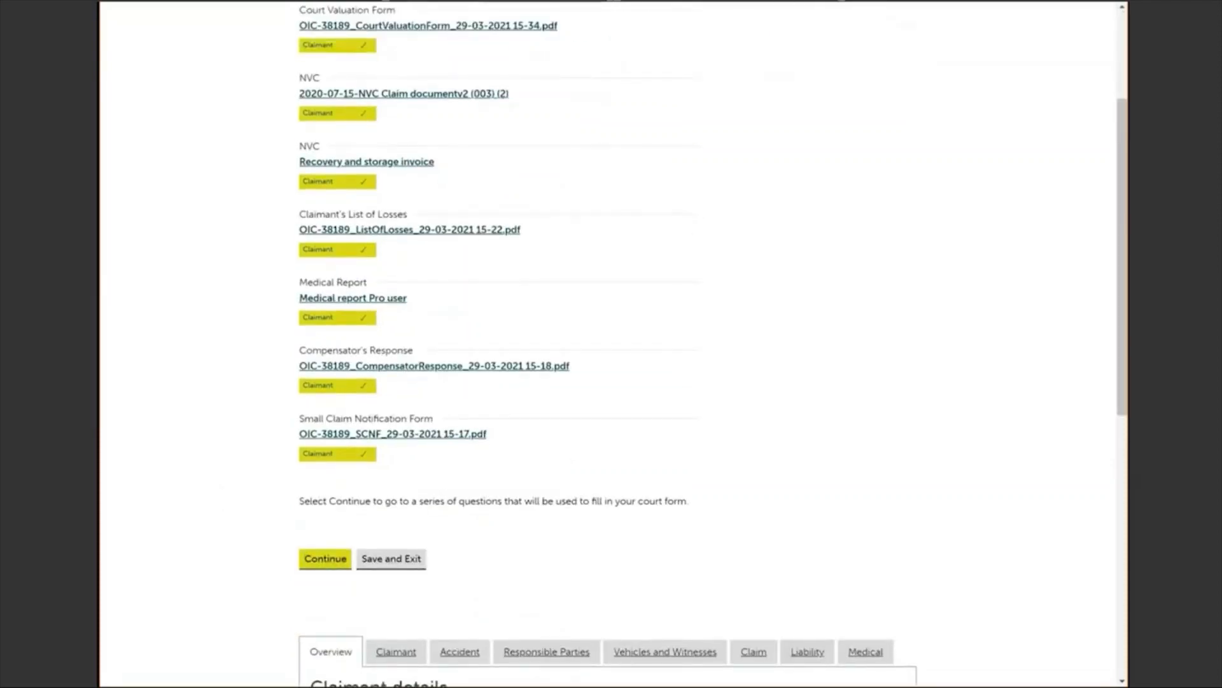
pyautogui.click(325, 558)
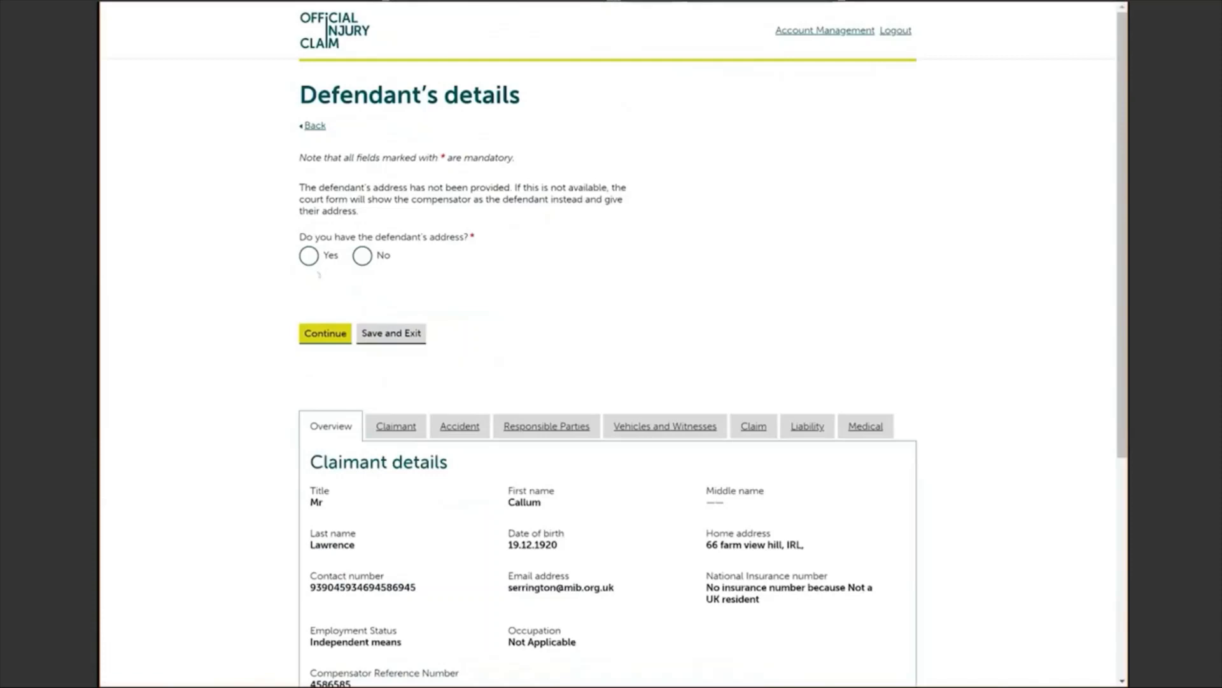
# Step: Answer No to having the defendant's address, keeping Marshall Insurers as defendant
pyautogui.click(308, 255)
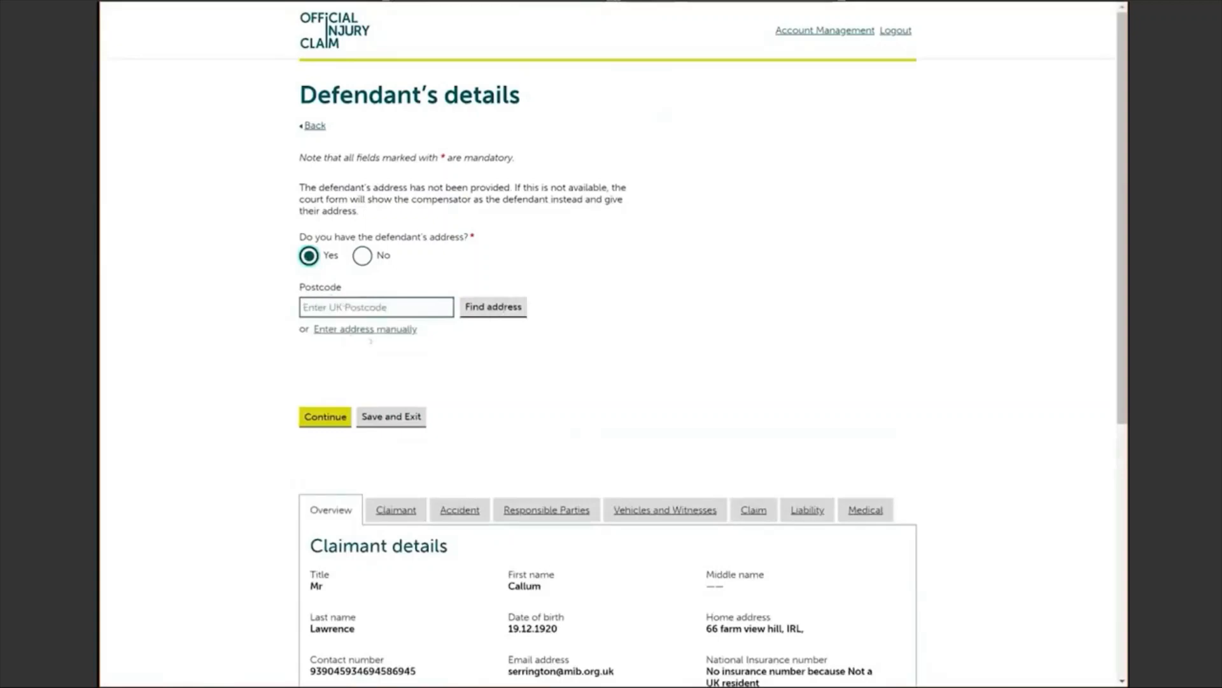
pyautogui.click(362, 256)
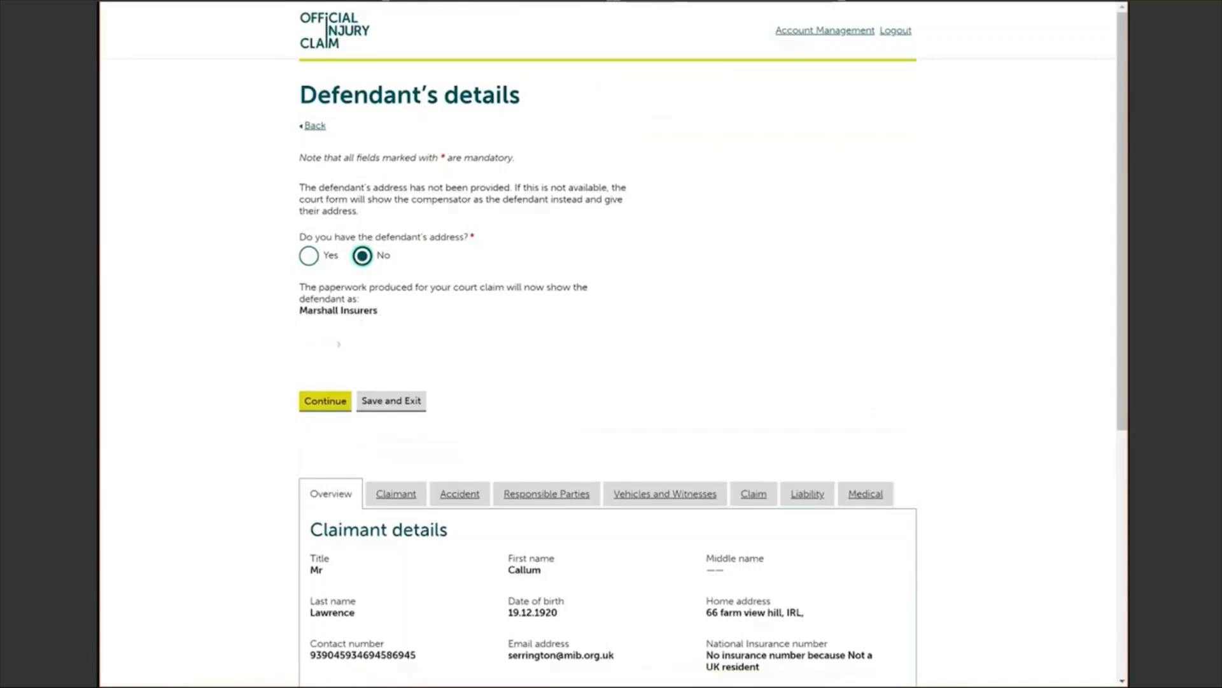
pyautogui.click(314, 404)
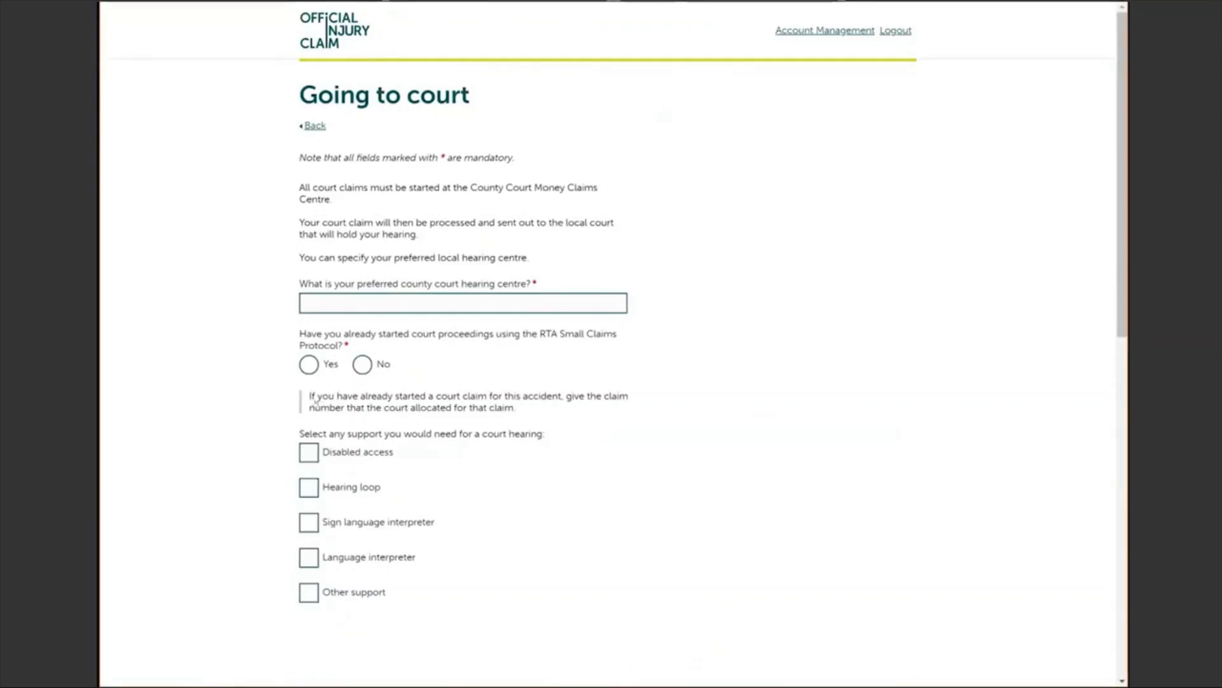
# Step: Enter 'milton keynes' as preferred hearing centre and answer No to proceedings already started
pyautogui.click(310, 301)
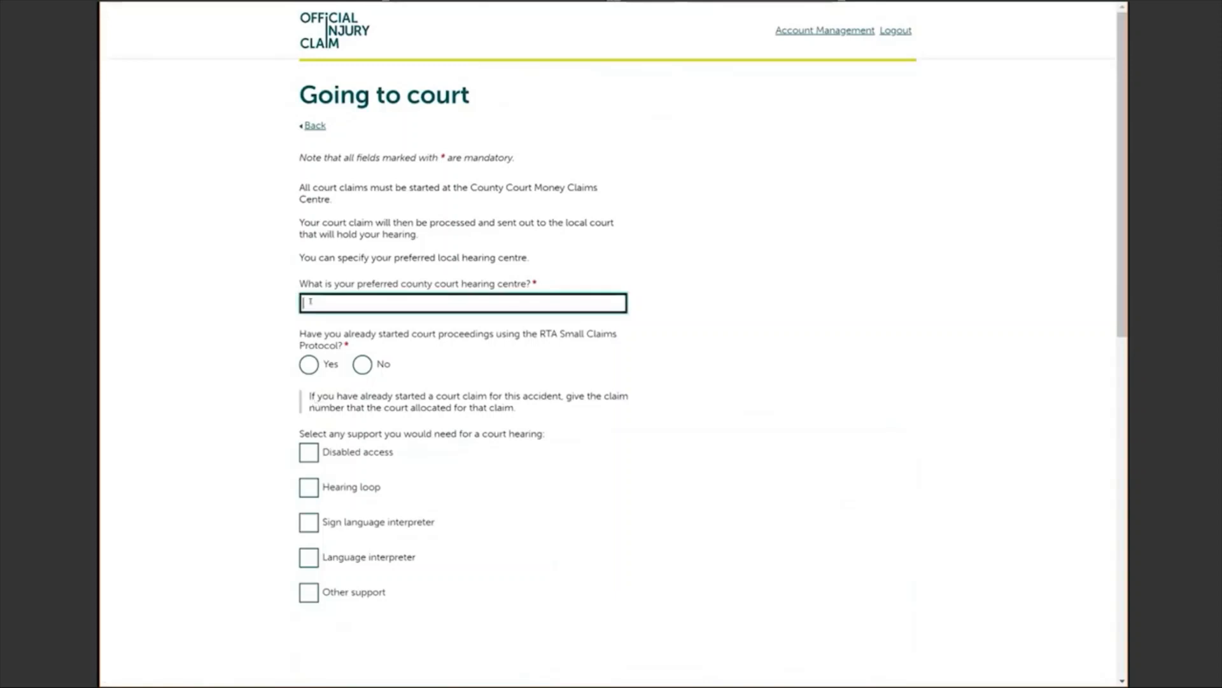
pyautogui.write('milton keynes')
pyautogui.click(363, 365)
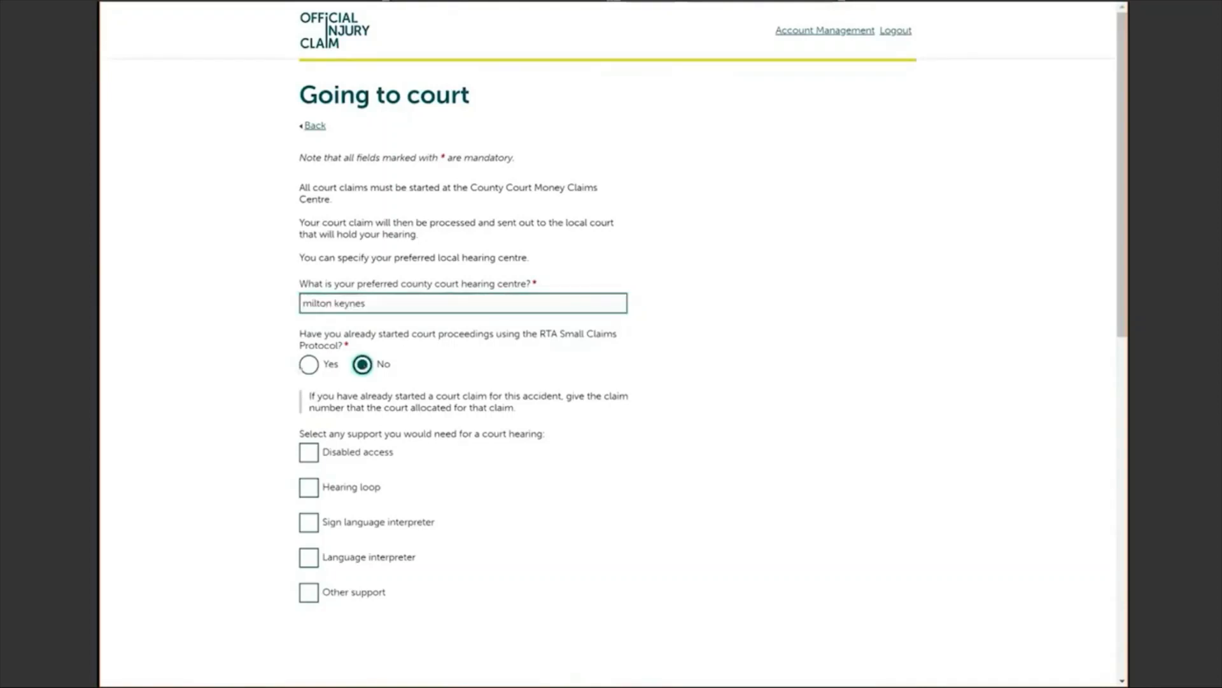
pyautogui.click(308, 365)
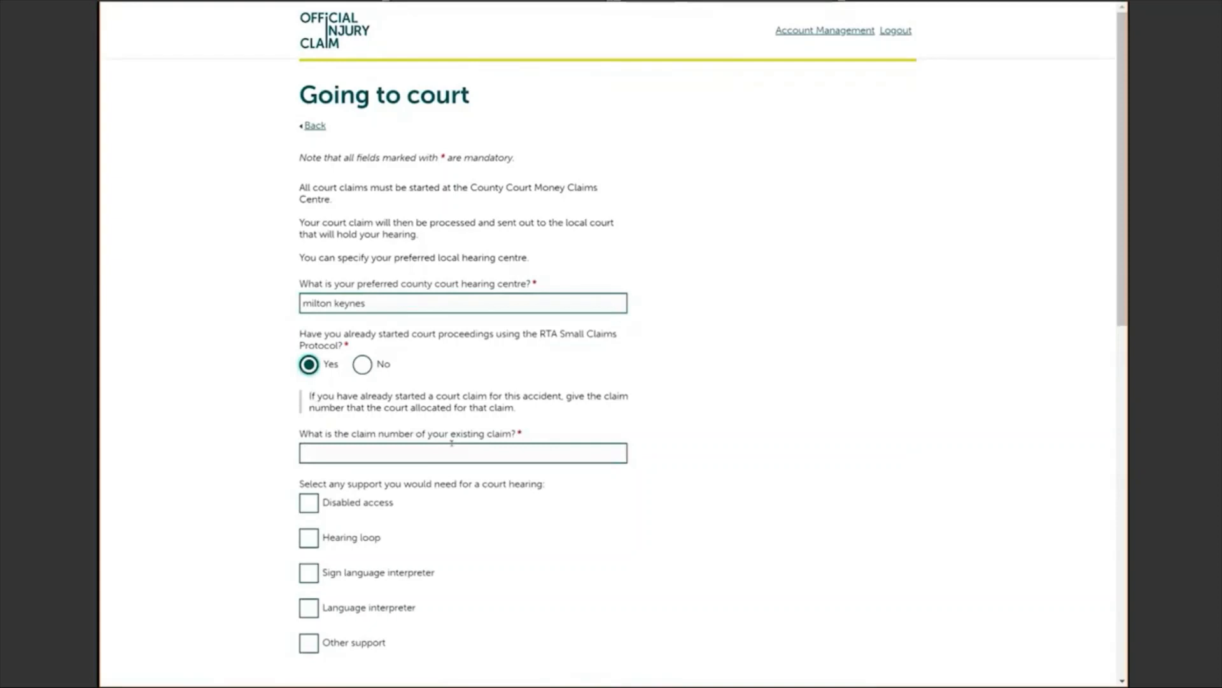
pyautogui.click(362, 365)
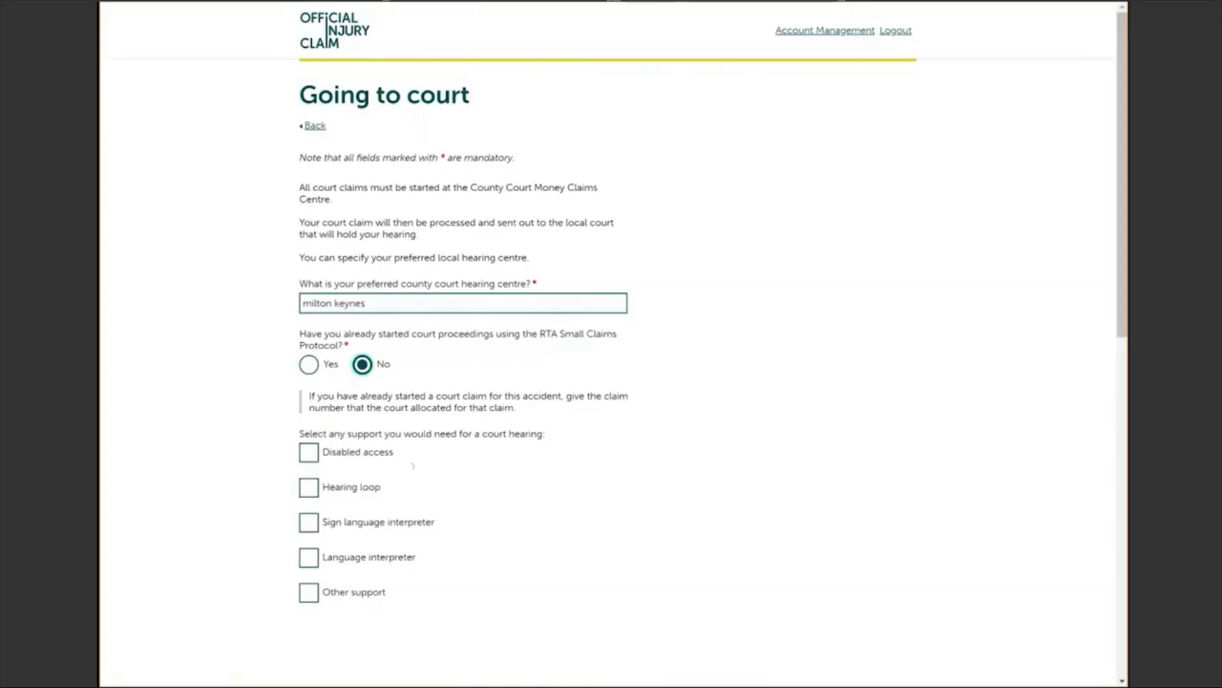
pyautogui.scroll(-1, 611, 344)
pyautogui.scroll(-1, 611, 344)
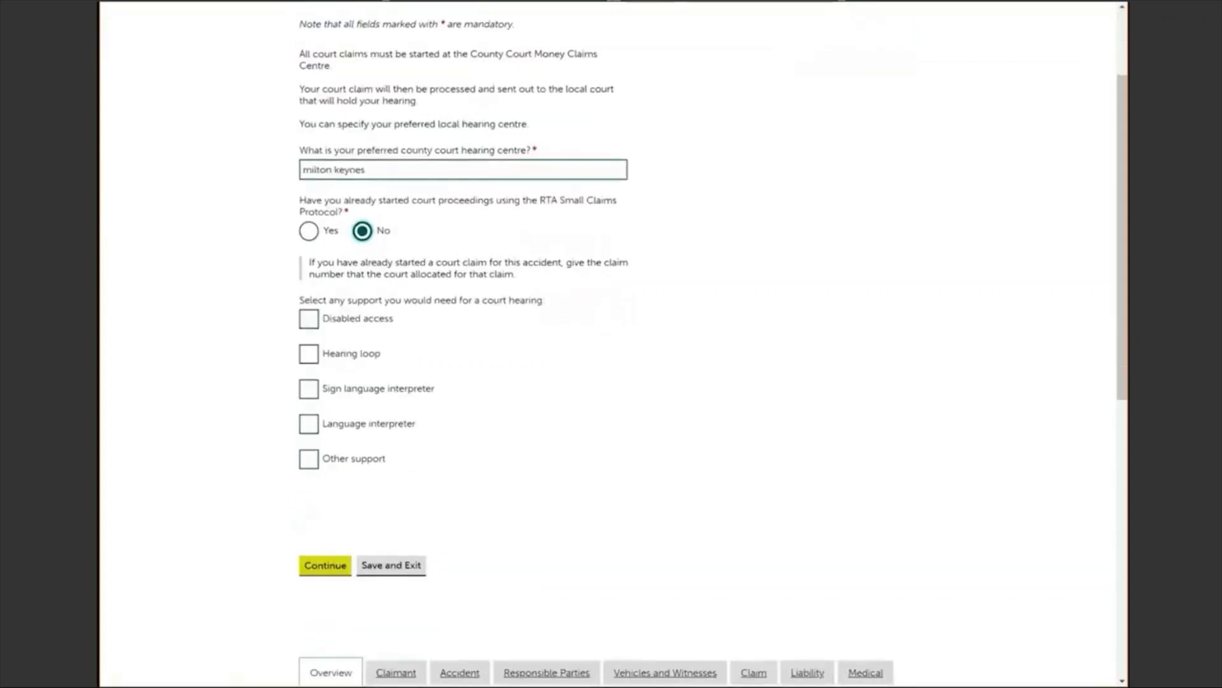
pyautogui.click(326, 565)
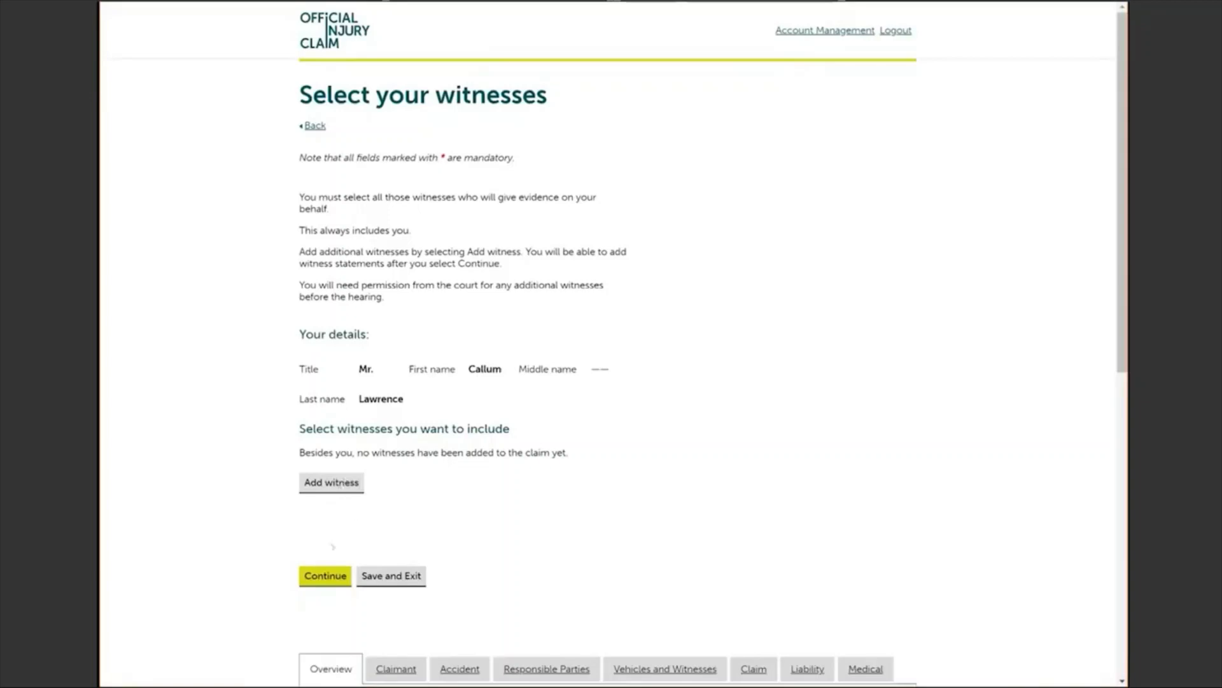
# Step: Add no extra witnesses and confirm Yes that all evidence is in the Court Pack
pyautogui.click(325, 576)
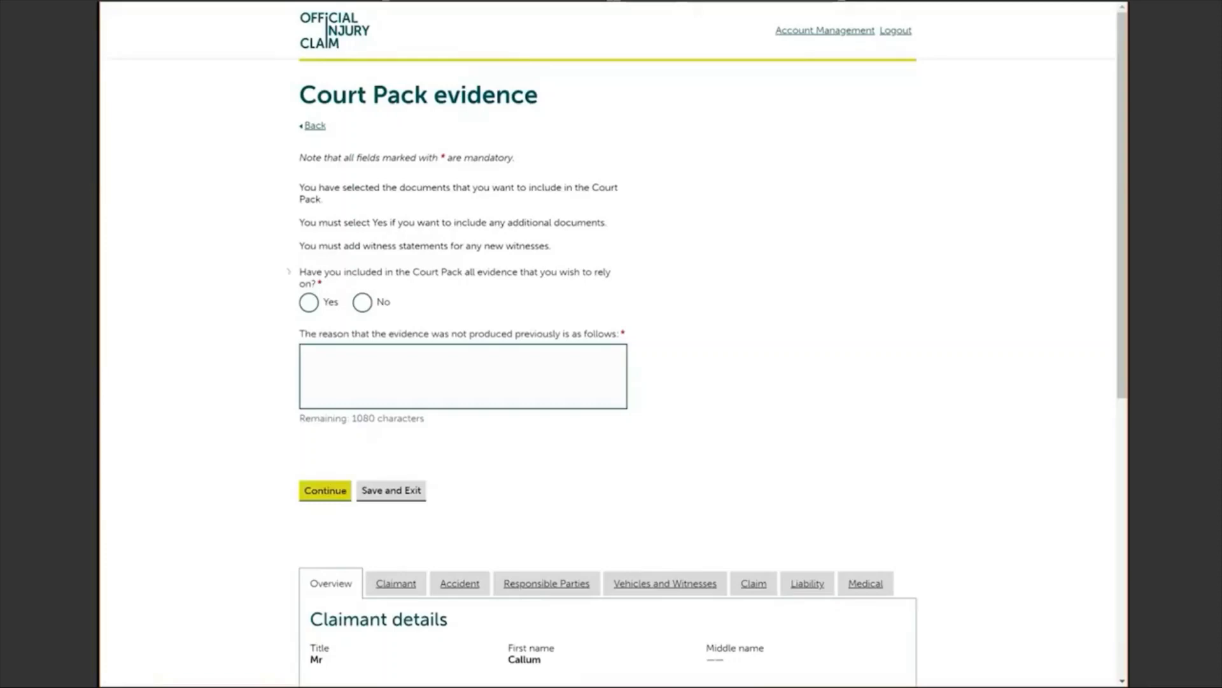
pyautogui.click(309, 303)
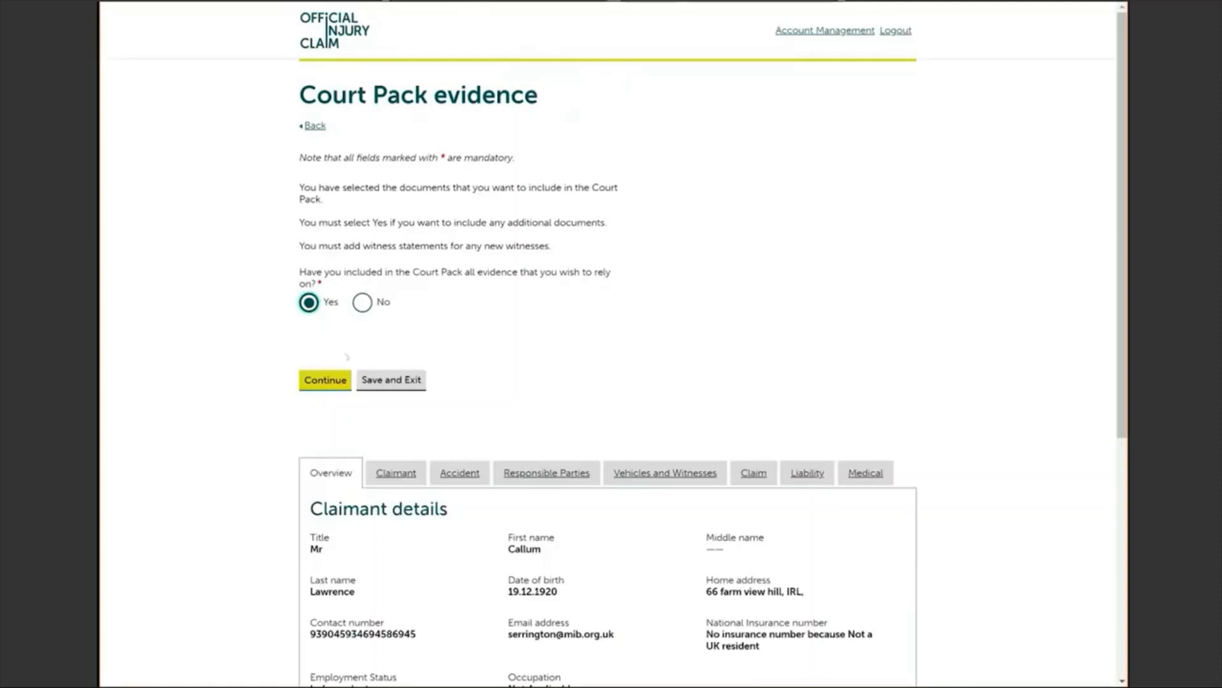
pyautogui.click(321, 384)
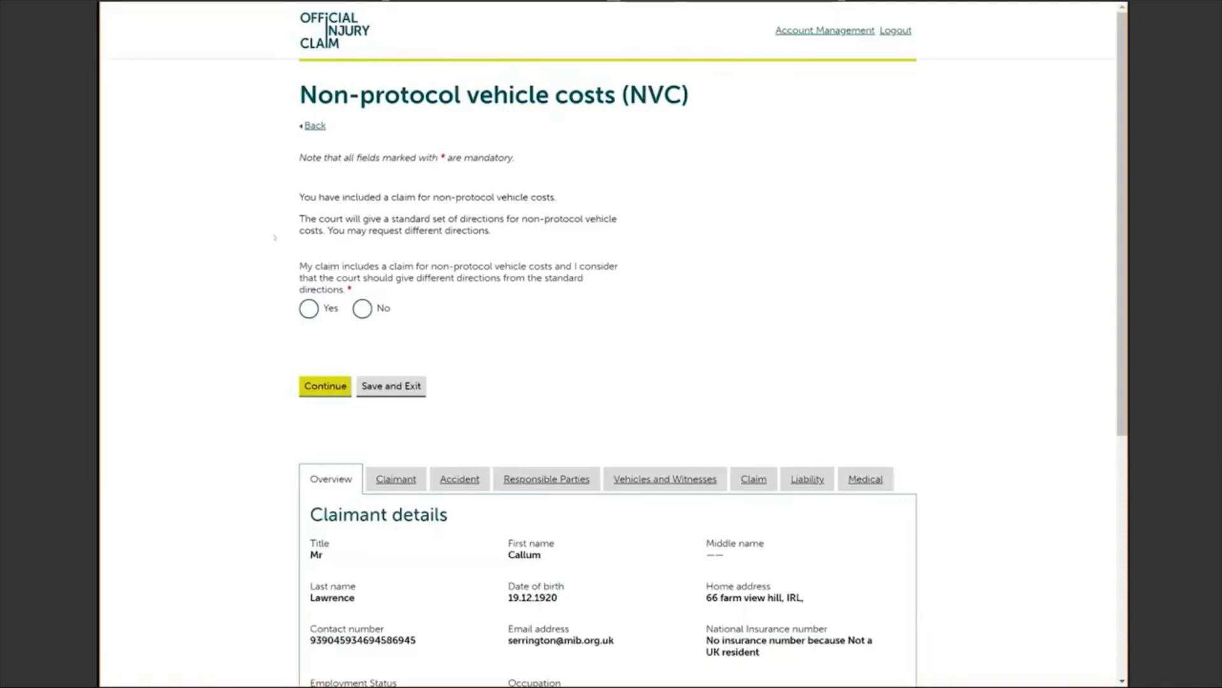
# Step: Answer No to different vehicle cost directions and accept the £568.99 court fee claim-value statement
pyautogui.click(361, 308)
pyautogui.click(325, 386)
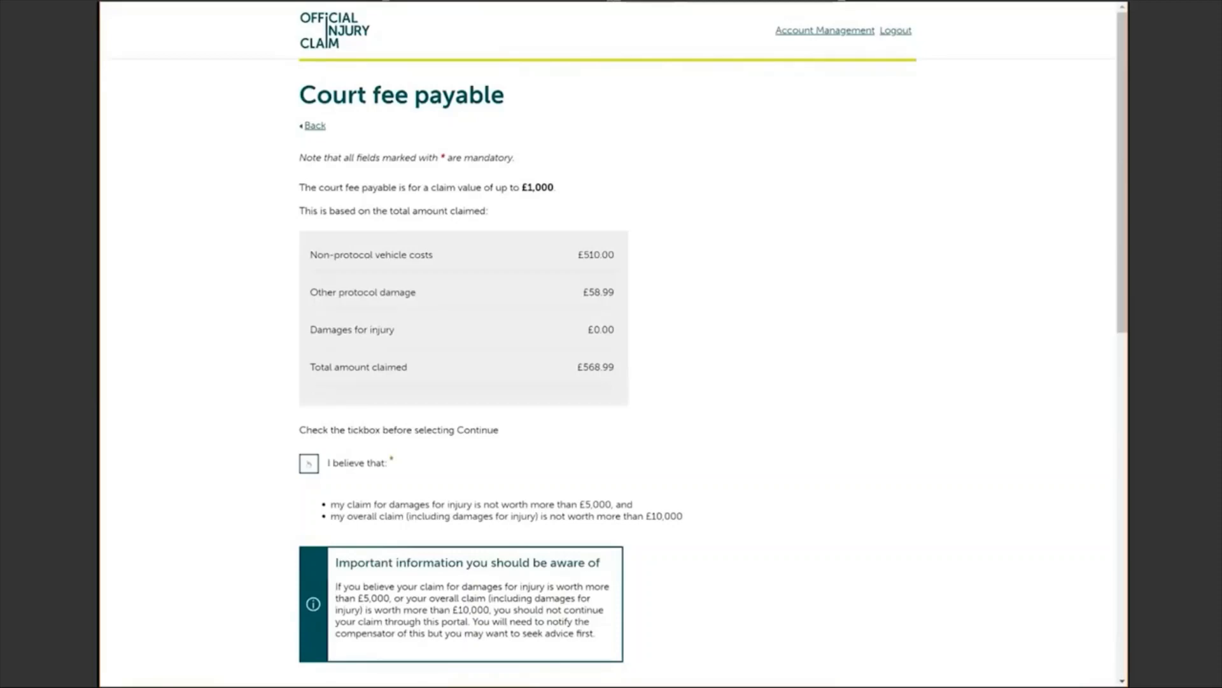
pyautogui.click(309, 463)
pyautogui.scroll(-3, 611, 344)
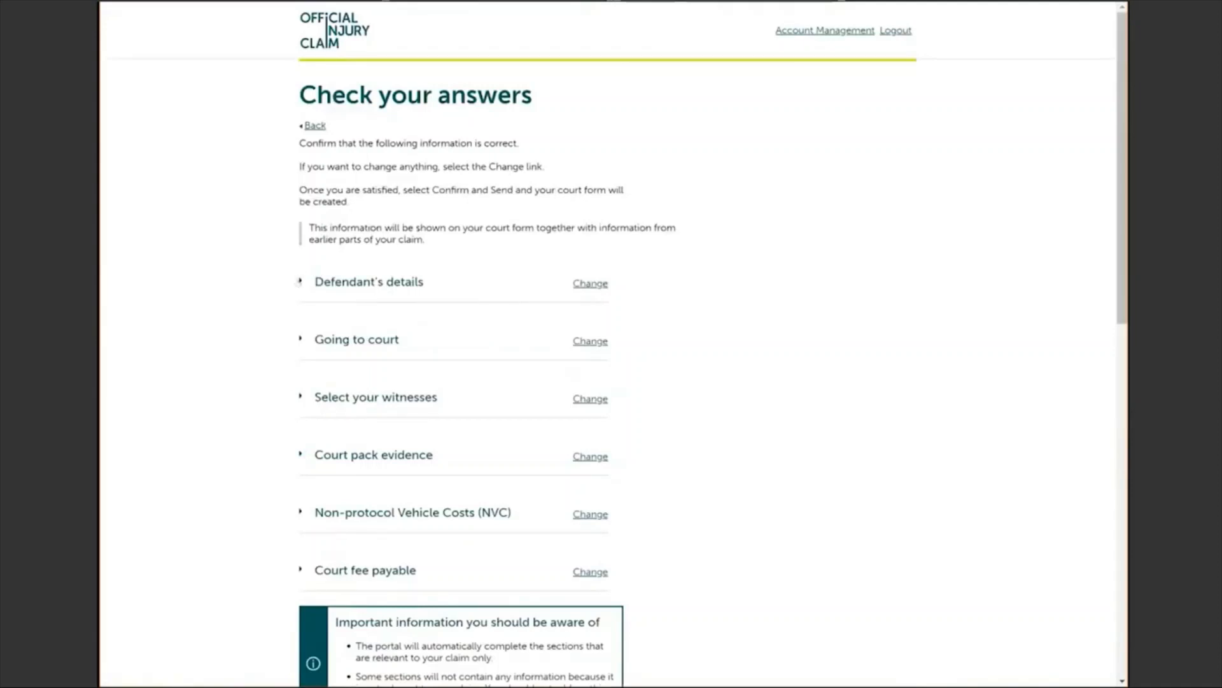
# Step: Check the Defendant's details answers, then Confirm and Send to create the court form
pyautogui.click(299, 282)
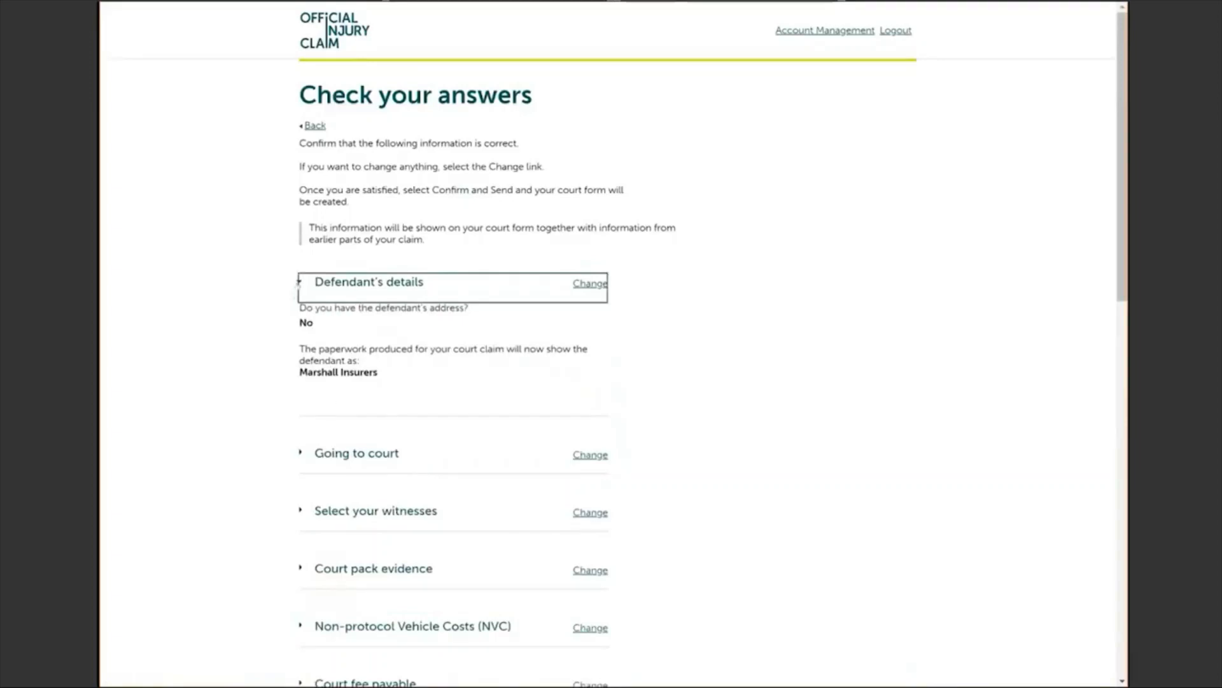
pyautogui.click(299, 282)
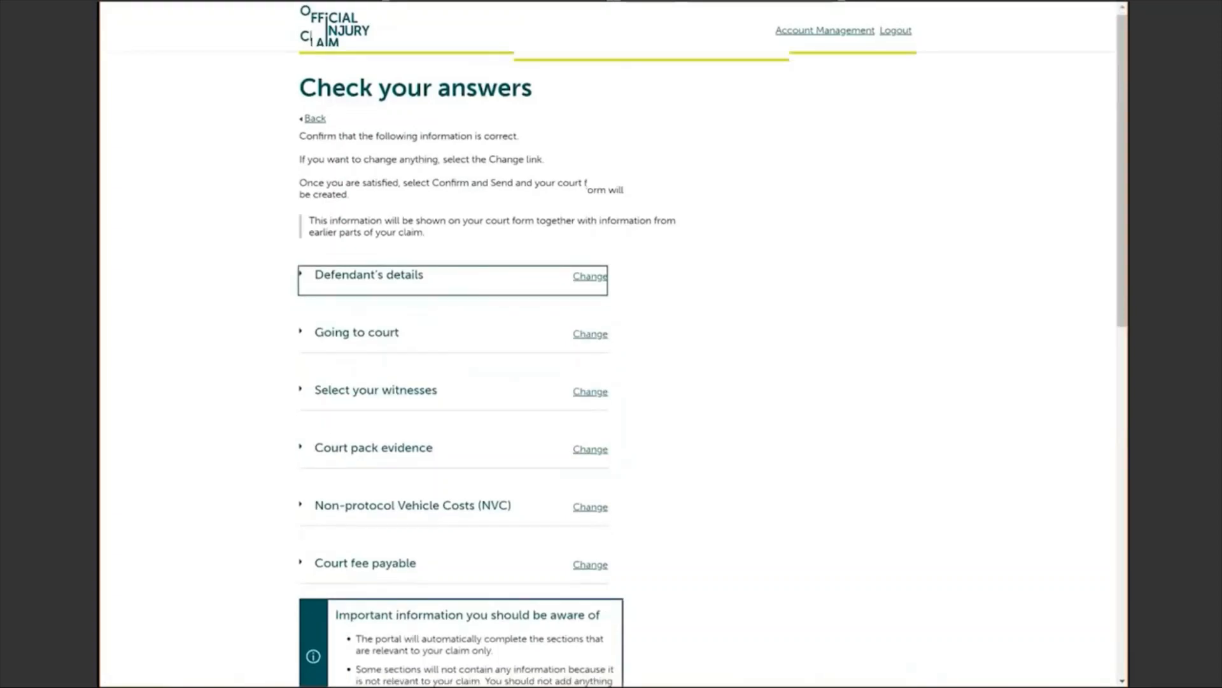
pyautogui.scroll(-5, 339, 557)
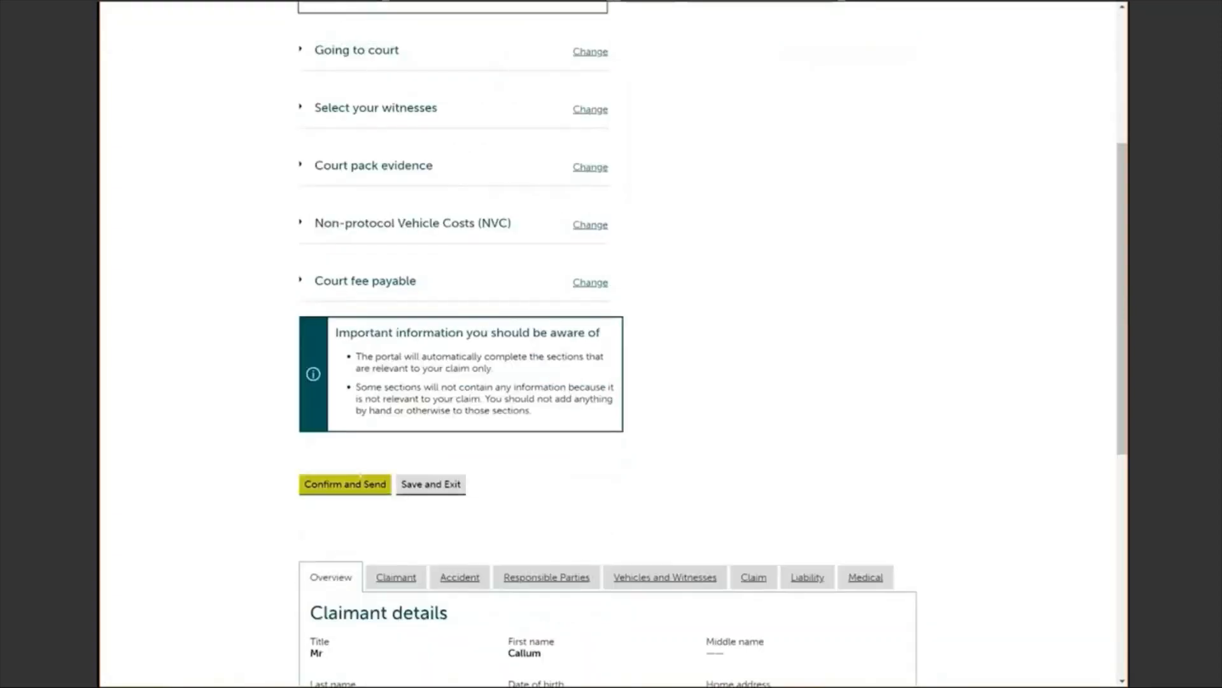
pyautogui.click(353, 488)
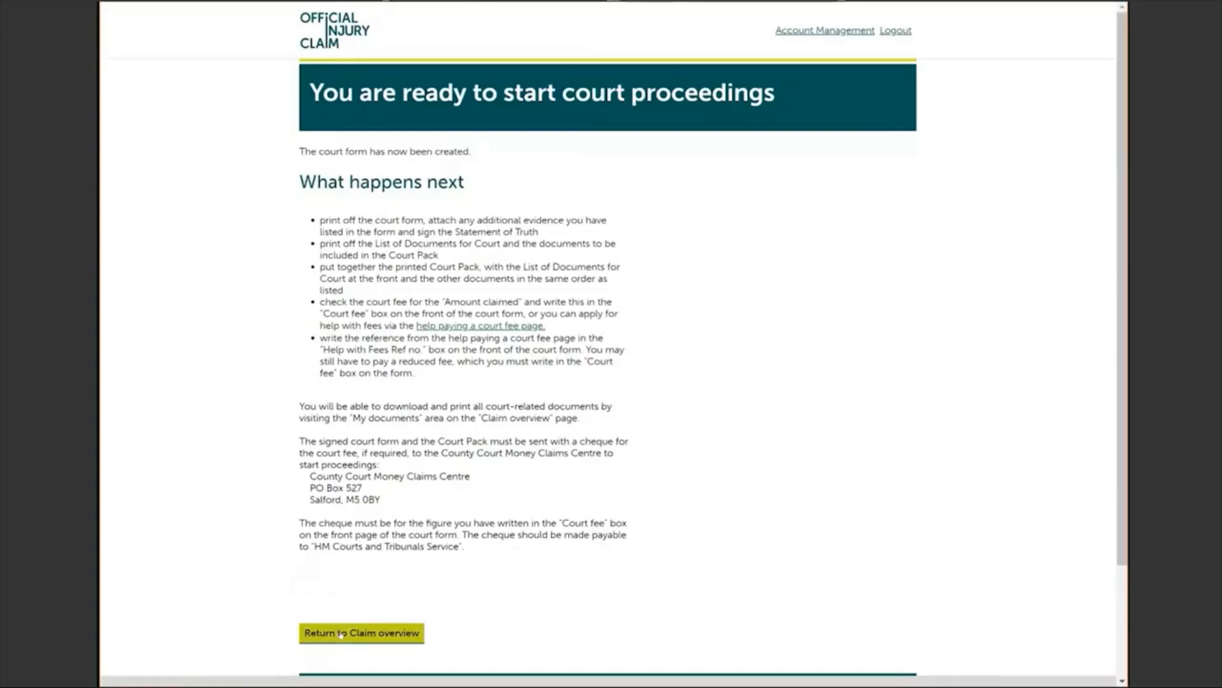
# Step: Return to the Claim overview showing the claim closed for court, and exit full-screen
pyautogui.click(341, 634)
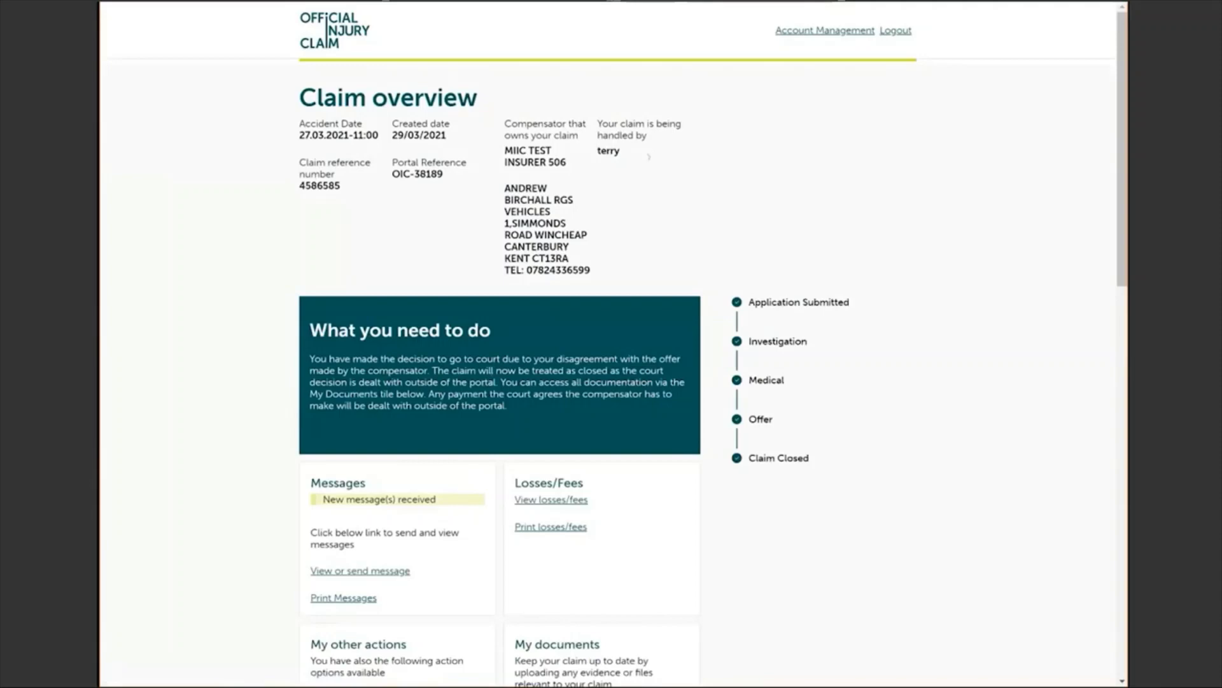
pyautogui.press('F11')
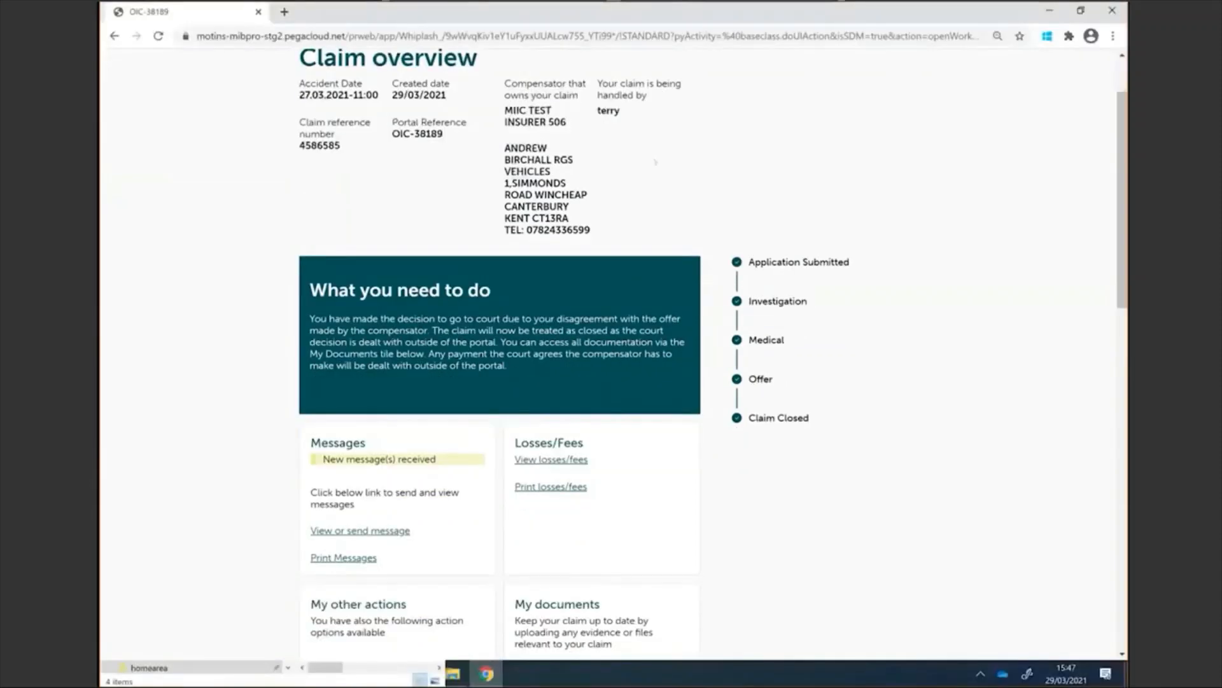